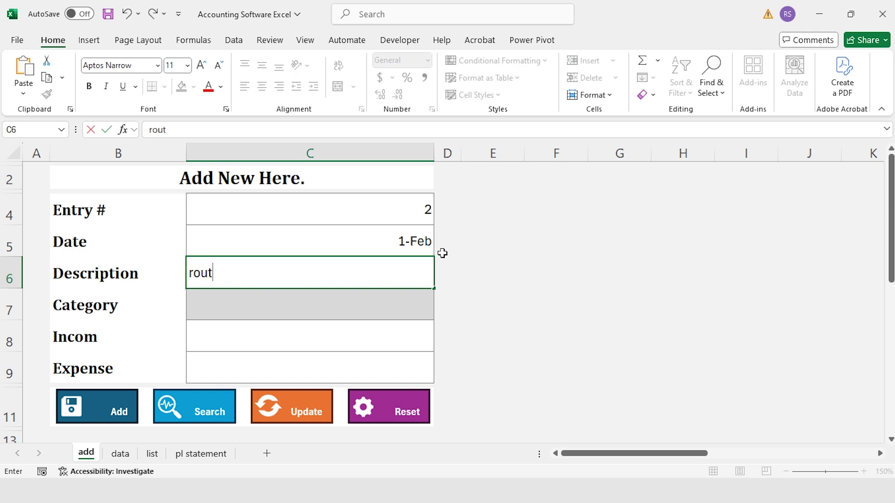
Complete the form entry with description router sales, category Sales Revenue and income 3000, then add it and view the data sheet.
{"action": "key", "text": "Return"}
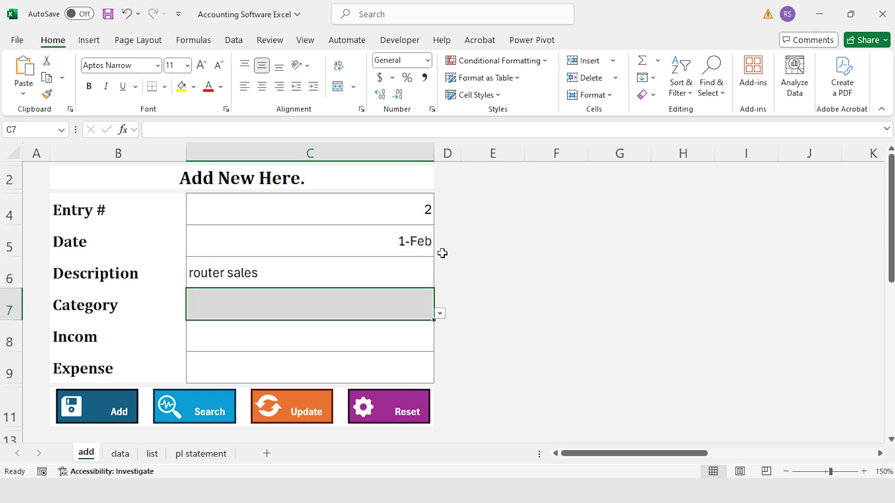
{"action": "type", "text": "sale"}
{"action": "key", "text": "Down"}
{"action": "key", "text": "Return"}
{"action": "type", "text": "3000"}
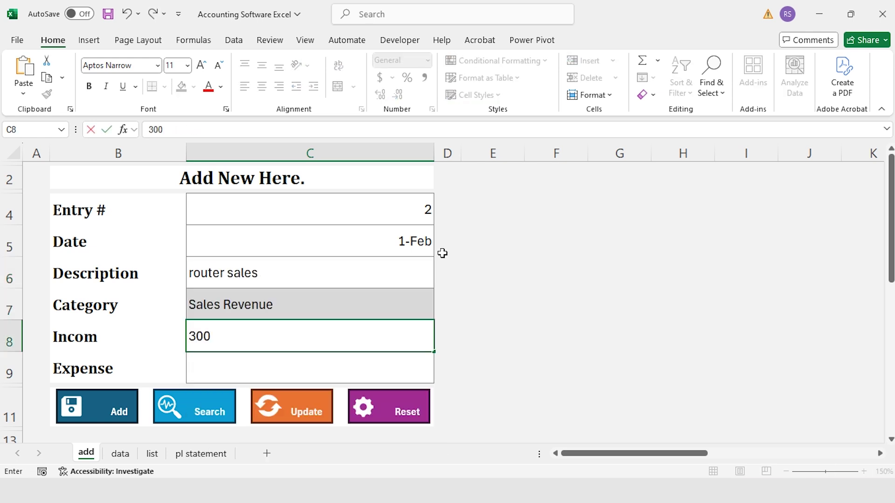
{"action": "key", "text": "Return"}
{"action": "left_click", "coordinate": [119, 412]}
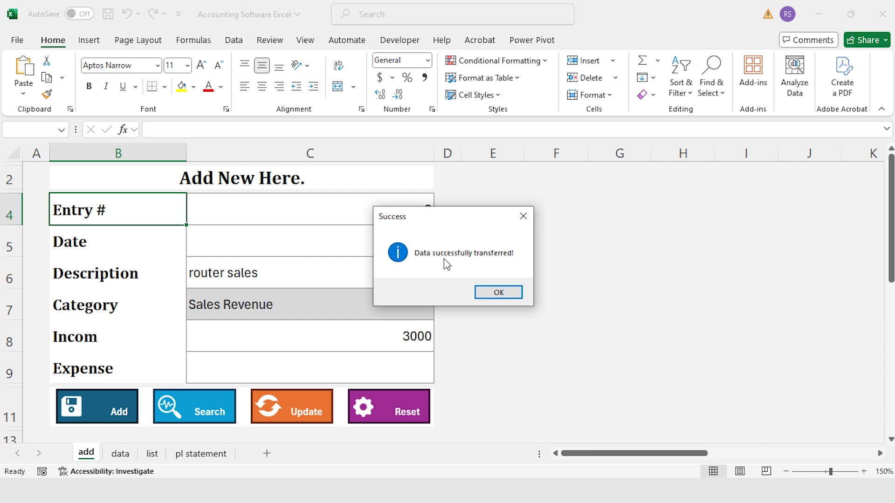
{"action": "left_click", "coordinate": [498, 292]}
{"action": "left_click", "coordinate": [119, 454]}
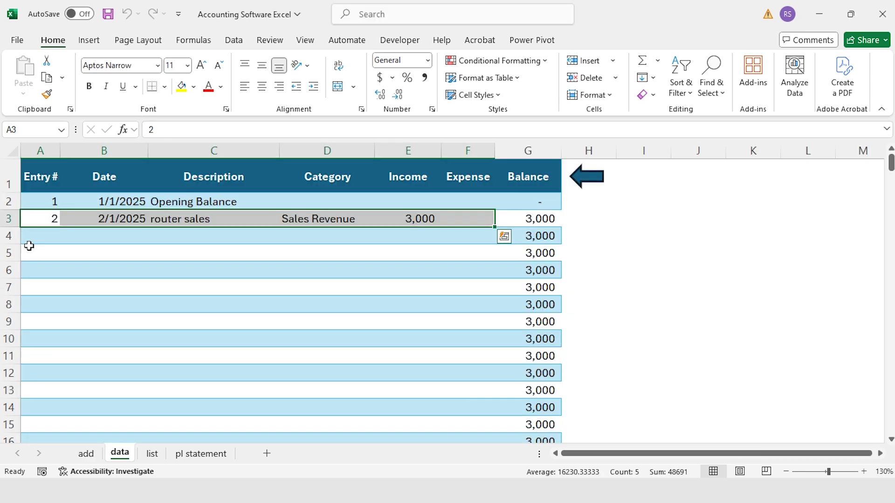
Return to the add sheet and fill in the date 2-Feb and the description keyboard purchase.
{"action": "left_click", "coordinate": [86, 453]}
{"action": "type", "text": "2 feb"}
{"action": "key", "text": "Return"}
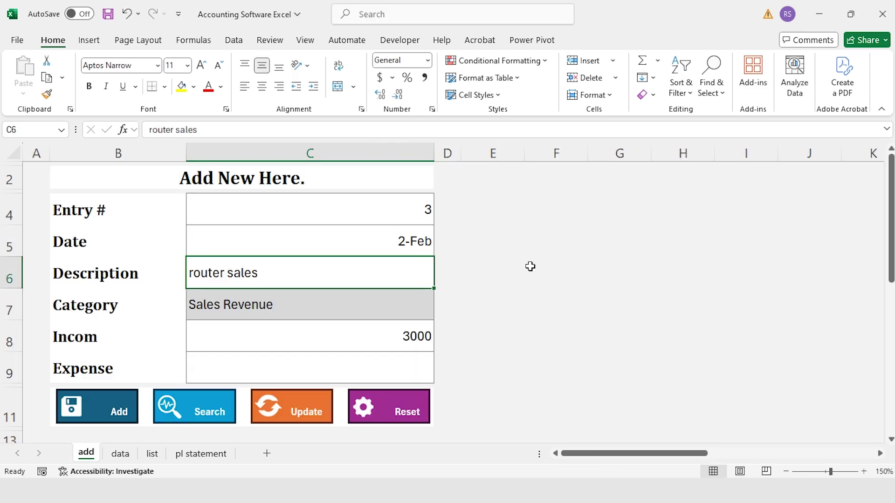
{"action": "type", "text": "keyboard purchase"}
{"action": "key", "text": "Return"}
Set the category to Office Supplies, clear the income and enter an expense of 500.
{"action": "key", "text": "Delete"}
{"action": "key", "text": "Return"}
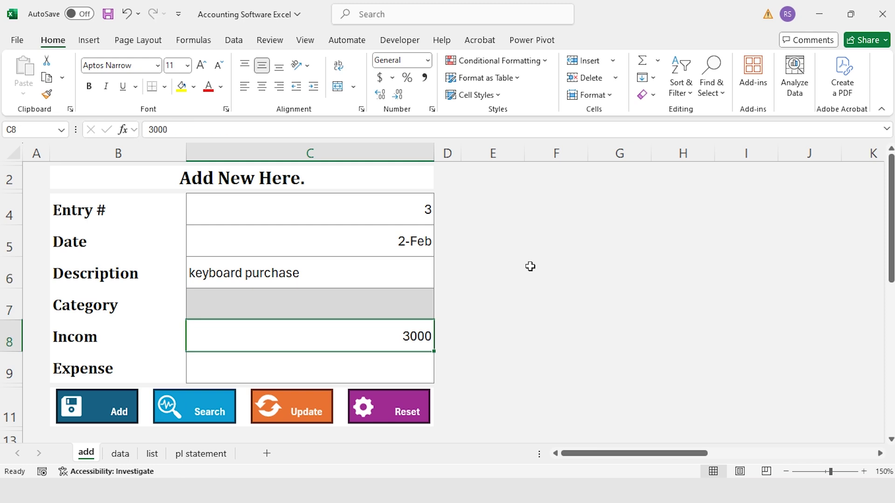
{"action": "key", "text": "Up"}
{"action": "type", "text": "Office Supplies"}
{"action": "key", "text": "Return"}
{"action": "key", "text": "Delete"}
{"action": "key", "text": "Return"}
{"action": "type", "text": "500"}
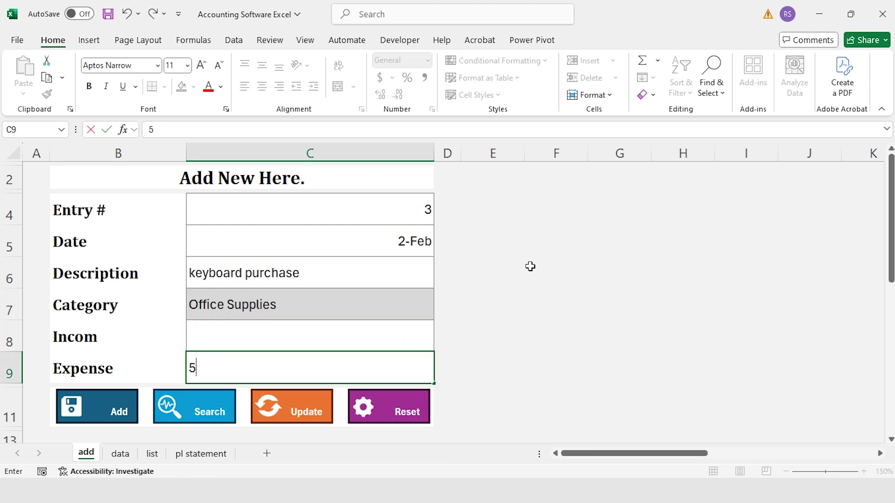
{"action": "key", "text": "Return"}
Add the keyboard purchase entry to the records and select its row on the data sheet.
{"action": "left_click", "coordinate": [120, 405]}
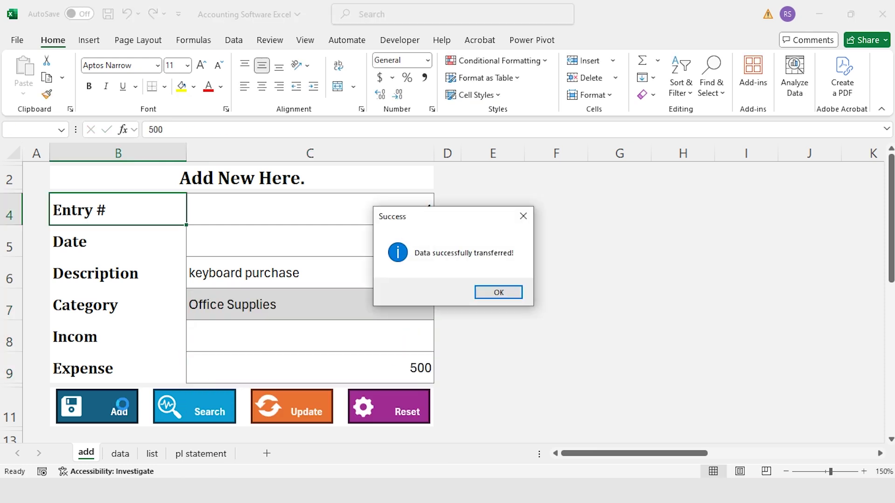
{"action": "left_click", "coordinate": [497, 292]}
{"action": "left_click", "coordinate": [120, 454]}
{"action": "left_click", "coordinate": [8, 235]}
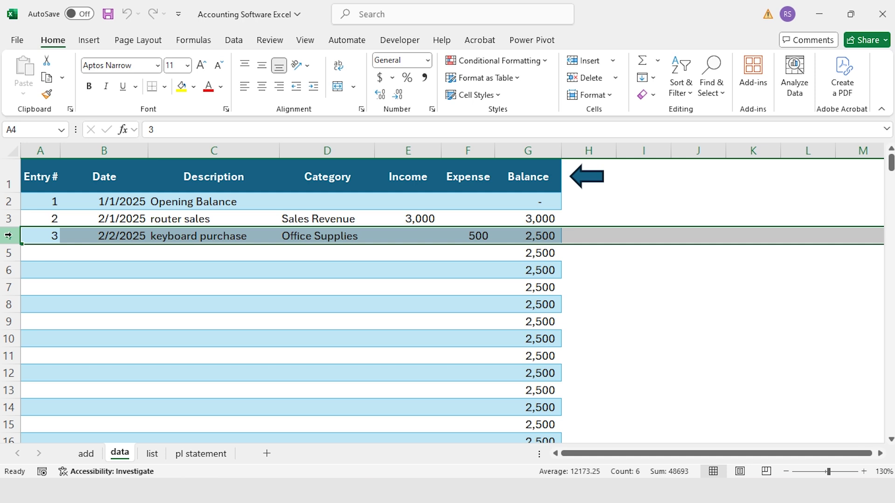
Return to the add sheet and fill in the date 3-Feb and the description elt city bill.
{"action": "left_click", "coordinate": [85, 454]}
{"action": "left_click", "coordinate": [307, 222]}
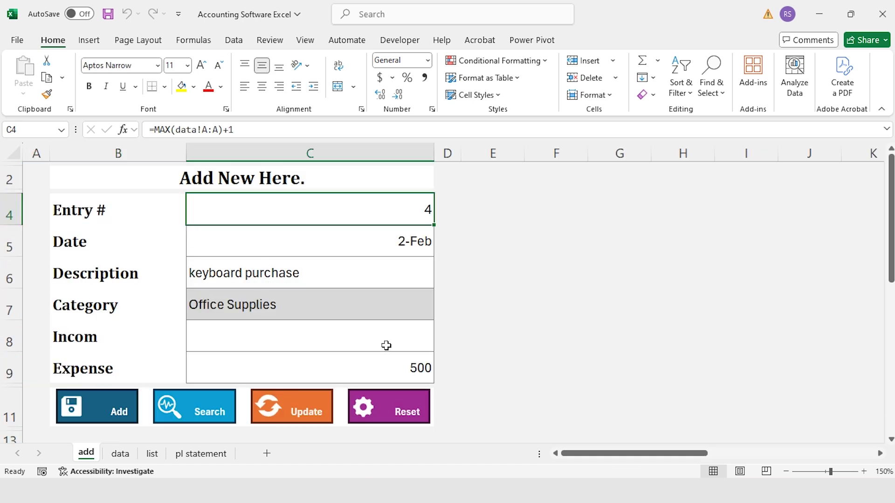
{"action": "key", "text": "Return"}
{"action": "type", "text": "3-feb"}
{"action": "key", "text": "Return"}
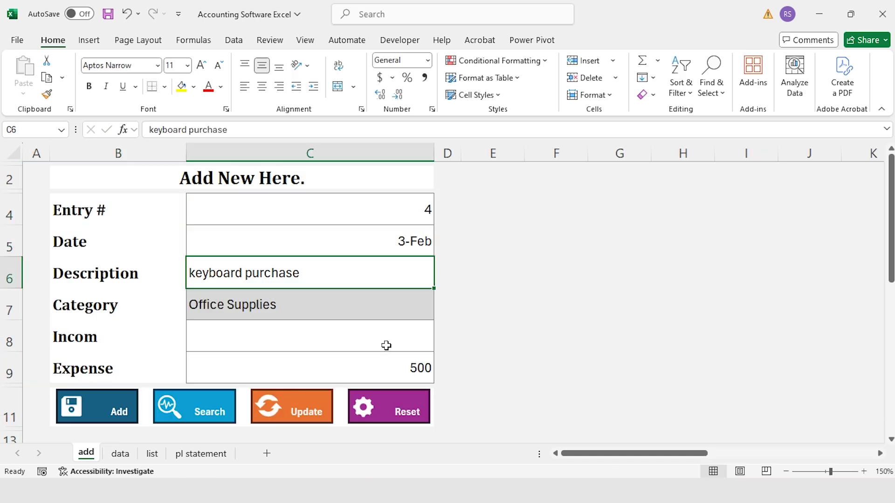
{"action": "type", "text": "elt city bills"}
{"action": "key", "text": "BackSpace"}
{"action": "key", "text": "Return"}
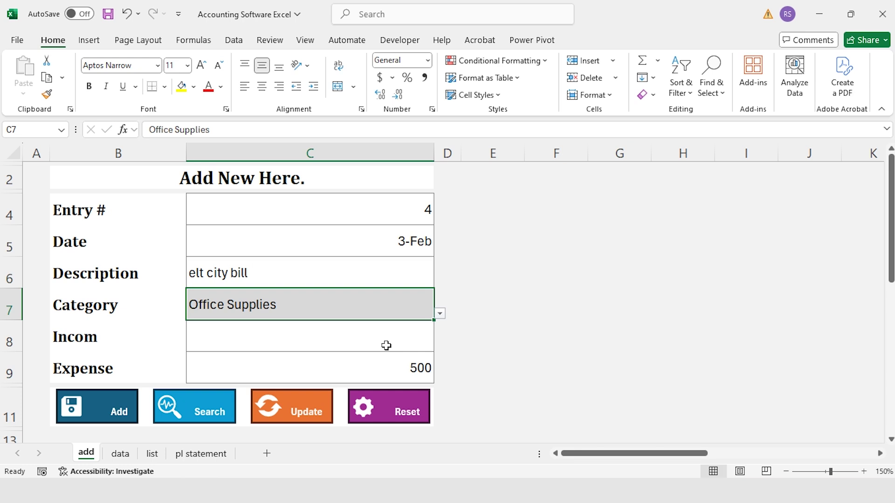
Change the category to Utilities and set the expense to 200.
{"action": "key", "text": "F2"}
{"action": "type", "text": "Utilities"}
{"action": "key", "text": "Return"}
{"action": "key", "text": "Return"}
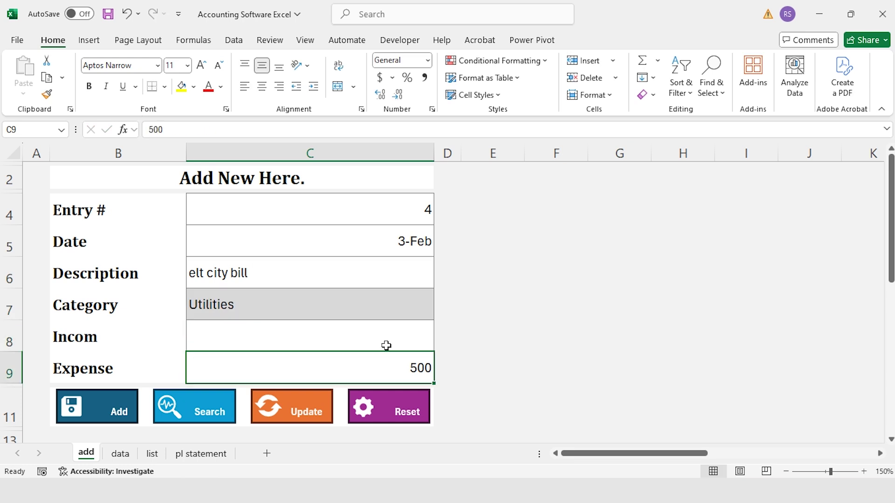
{"action": "type", "text": "200"}
{"action": "key", "text": "Return"}
Add the elt city bill entry to the records and select its row on the data sheet.
{"action": "left_click", "coordinate": [126, 419]}
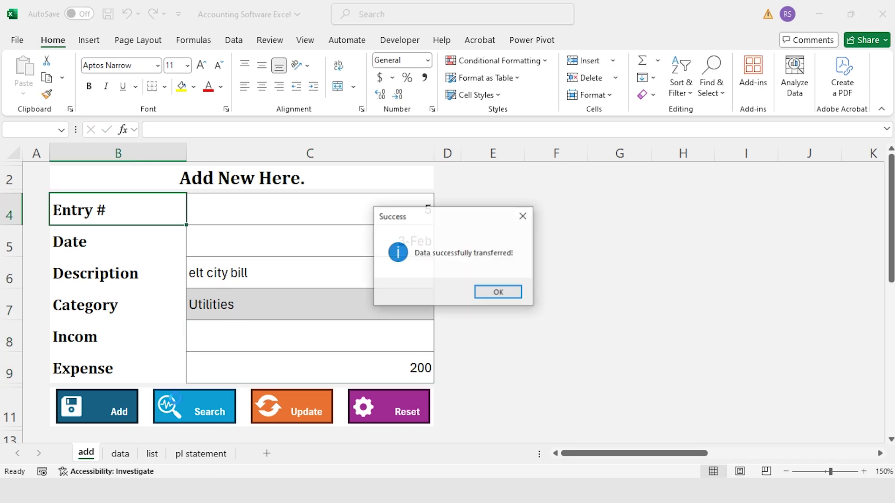
{"action": "left_click", "coordinate": [498, 292]}
{"action": "left_click", "coordinate": [120, 454]}
{"action": "left_click", "coordinate": [9, 252]}
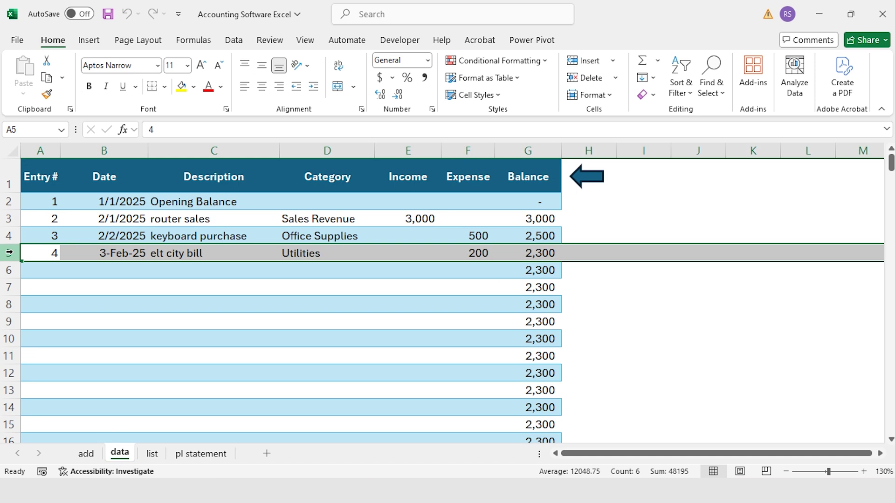
Look up entry number 2 in the form on the add sheet.
{"action": "left_click", "coordinate": [86, 454]}
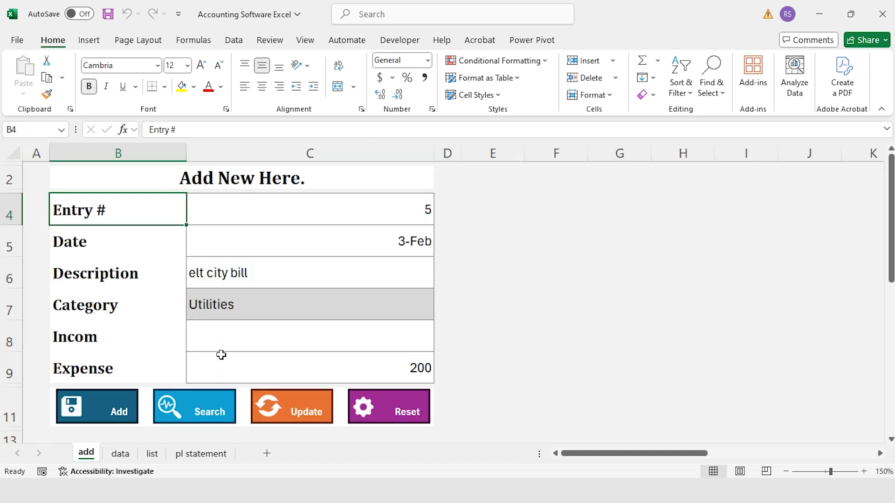
{"action": "left_click", "coordinate": [317, 212]}
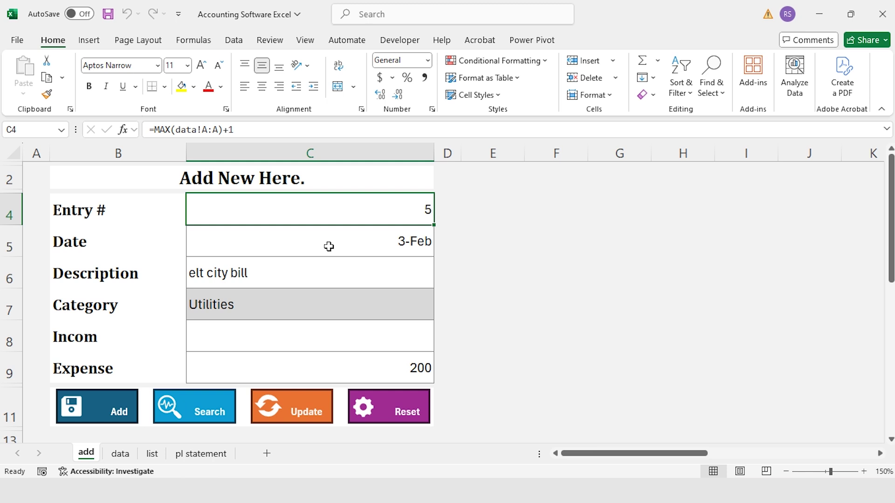
{"action": "type", "text": "2"}
{"action": "key", "text": "Return"}
{"action": "key", "text": "Up"}
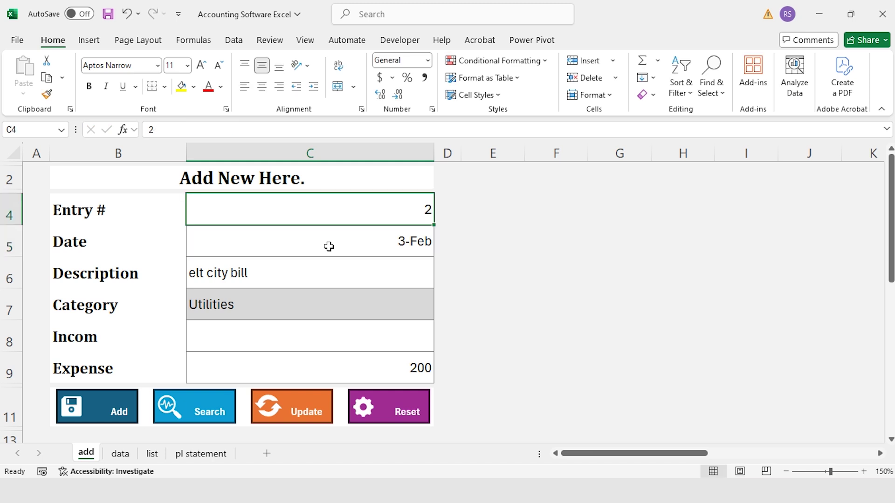
{"action": "left_click", "coordinate": [217, 411]}
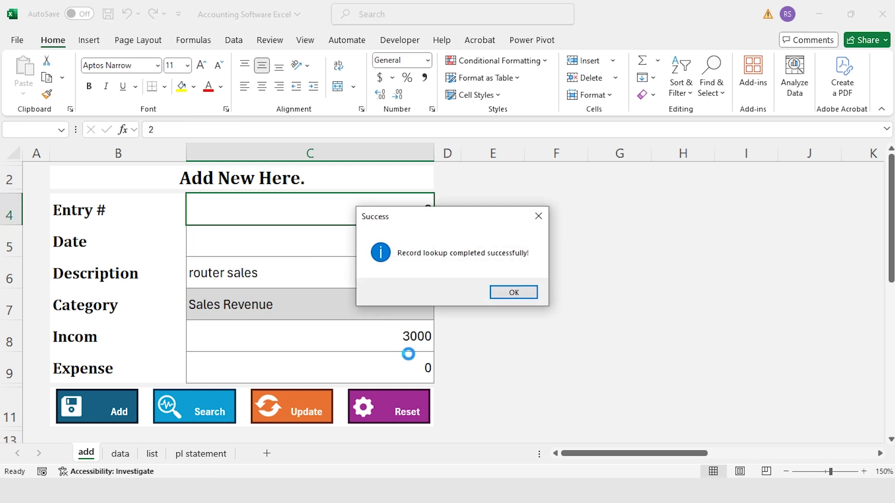
{"action": "left_click", "coordinate": [513, 292]}
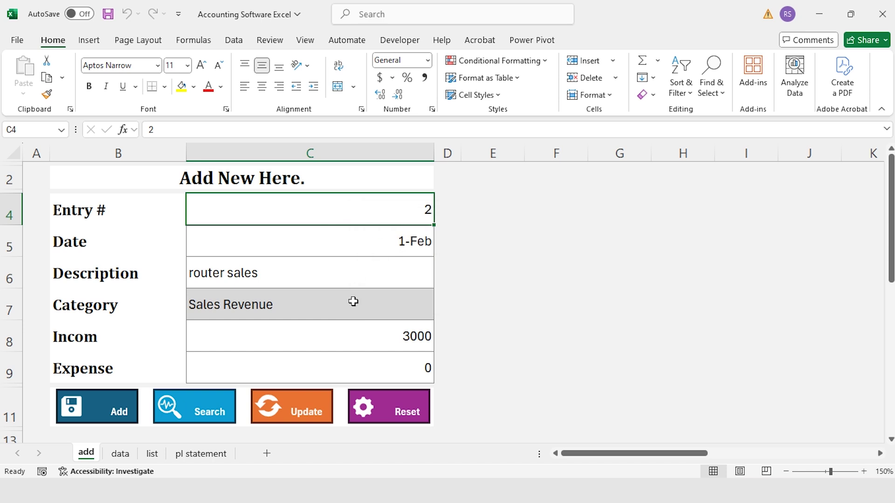
Change the income of the router sales entry to 2900.
{"action": "key", "text": "Down"}
{"action": "key", "text": "Down"}
{"action": "key", "text": "Down"}
{"action": "key", "text": "Down"}
{"action": "type", "text": "2900"}
{"action": "key", "text": "Return"}
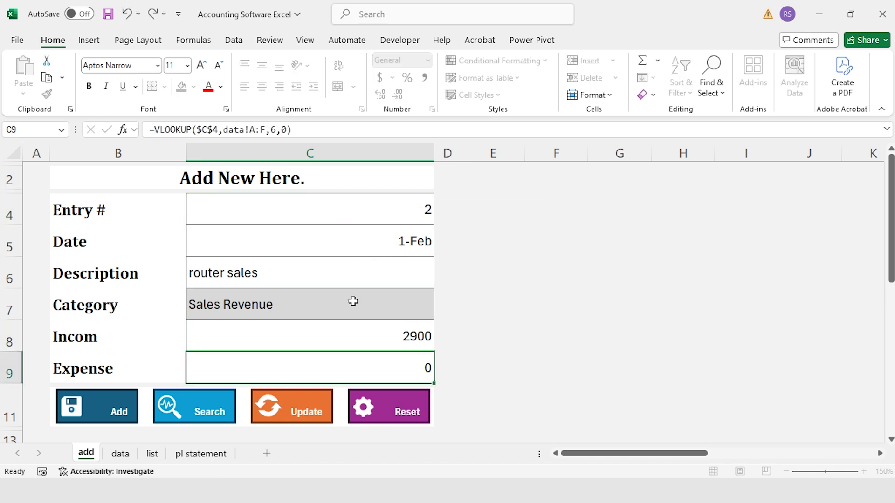
Update the stored router sales record and select its row on the data sheet.
{"action": "left_click", "coordinate": [303, 411]}
{"action": "left_click", "coordinate": [488, 295]}
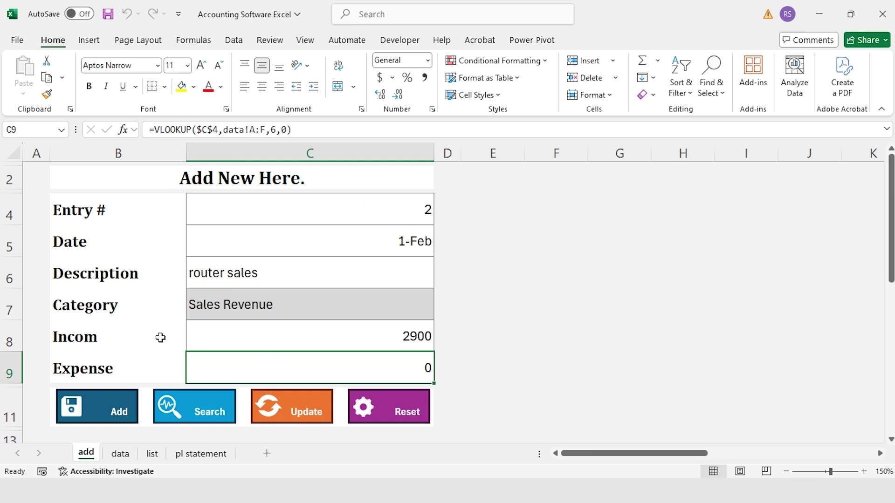
{"action": "left_click", "coordinate": [9, 342]}
{"action": "left_click", "coordinate": [120, 454]}
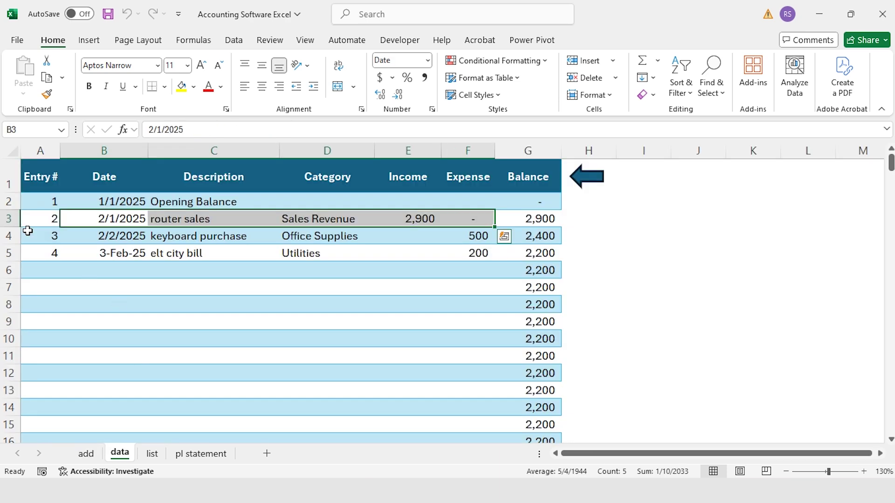
{"action": "left_click", "coordinate": [9, 219]}
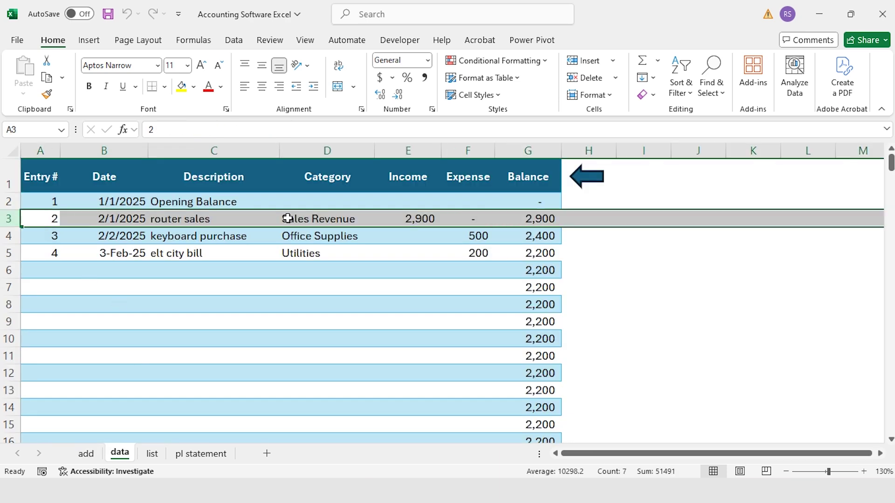
Return to the add sheet and reset the entry form.
{"action": "left_click", "coordinate": [86, 454]}
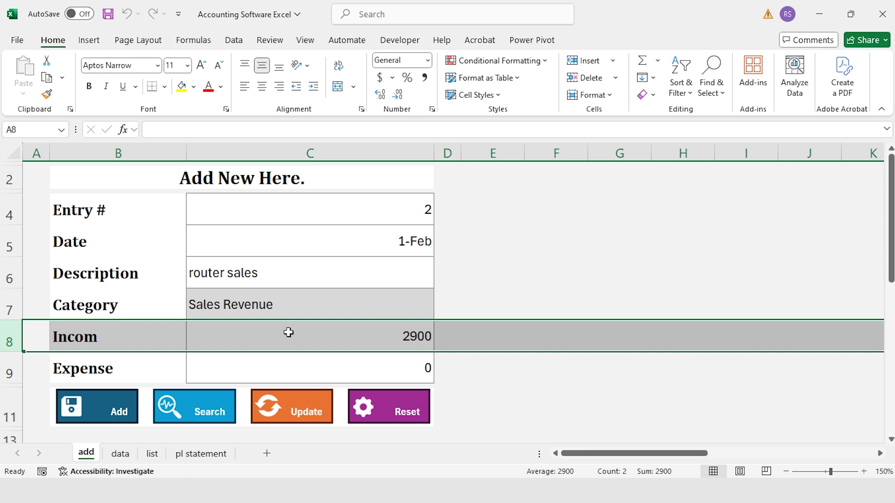
{"action": "left_click", "coordinate": [399, 404]}
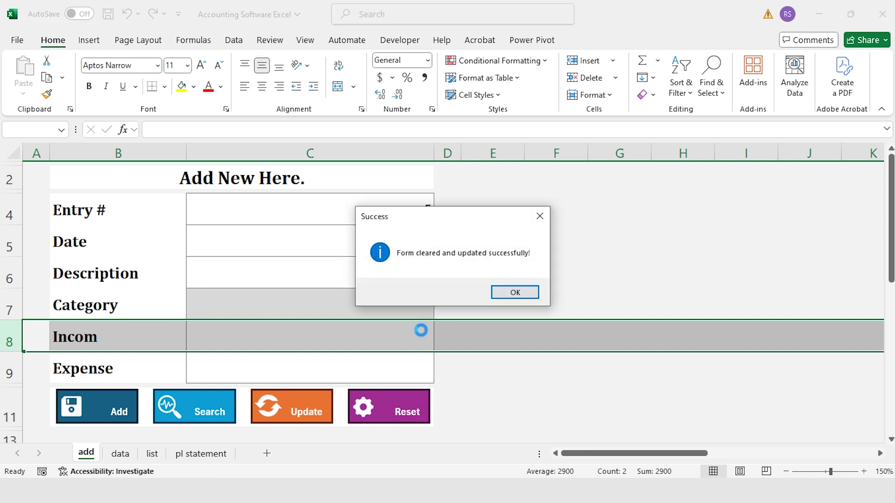
{"action": "left_click", "coordinate": [514, 292]}
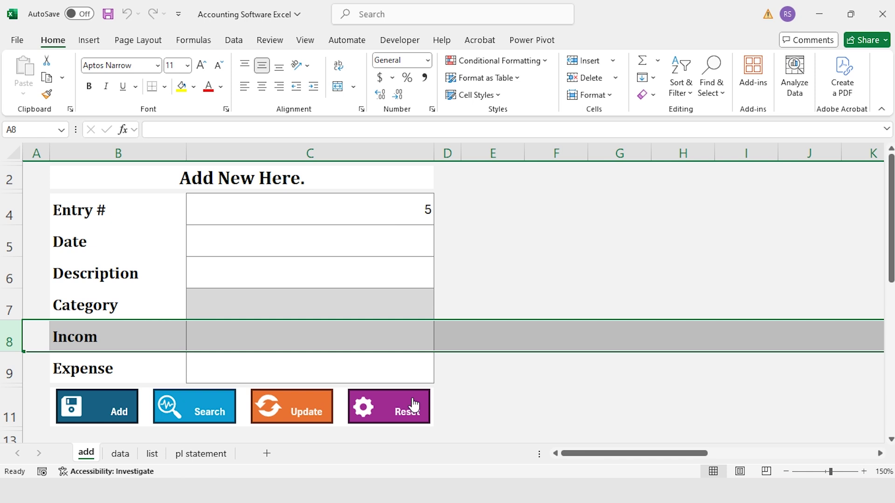
{"action": "left_click", "coordinate": [397, 357]}
Open the pl statement sheet and examine the income and expense columns of the pivot table.
{"action": "left_click", "coordinate": [201, 454]}
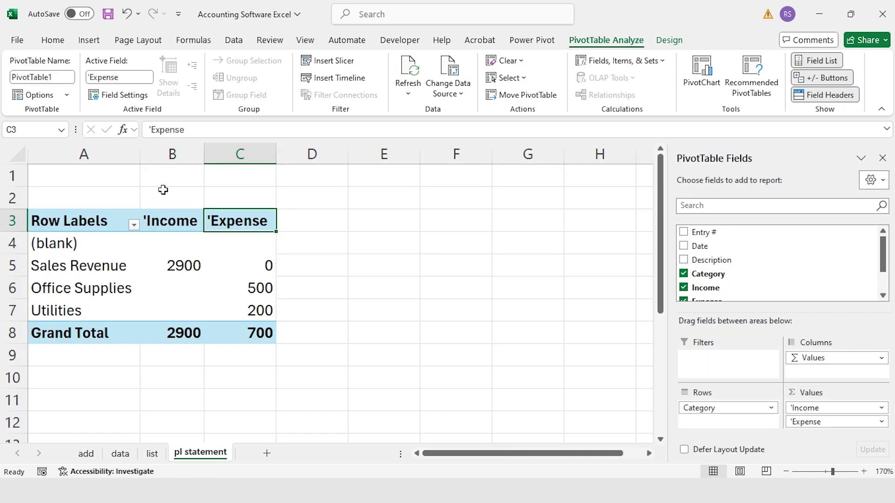
{"action": "left_click", "coordinate": [170, 153]}
{"action": "left_click", "coordinate": [238, 154]}
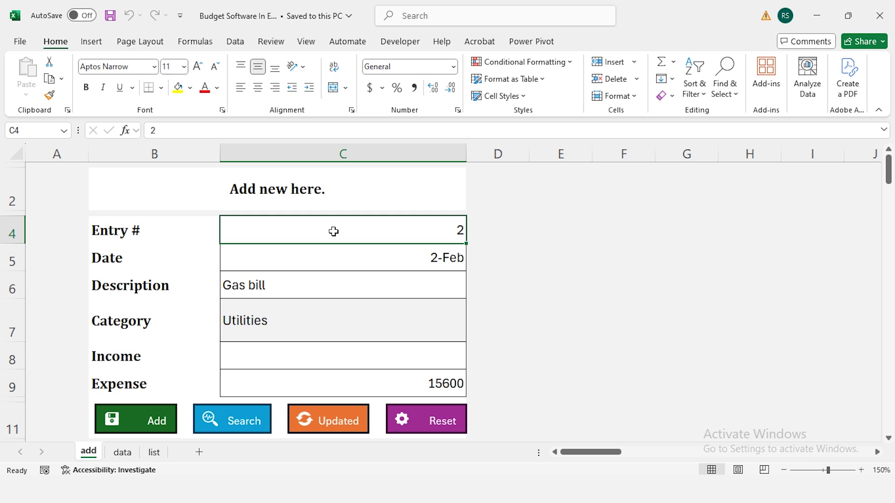
Create a new blank workbook and save it as Accounting Software Excel in the Excel Macro-Enabled Workbook format.
{"action": "key", "text": "ctrl+n"}
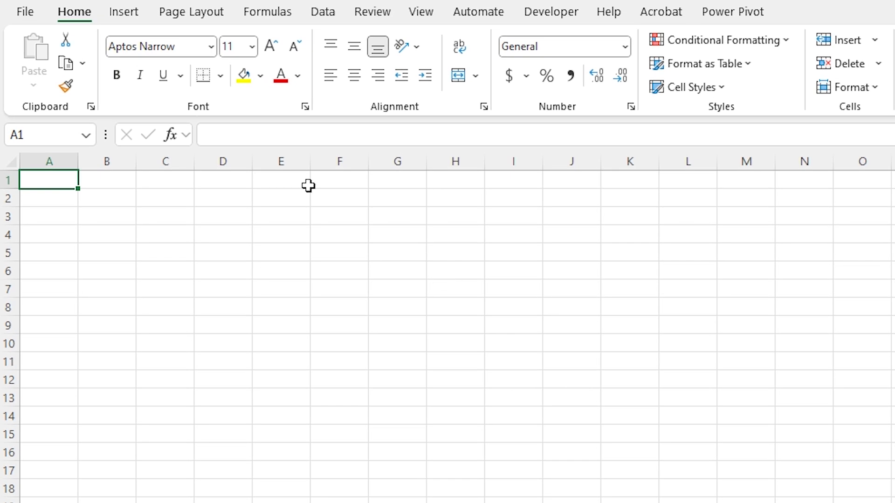
{"action": "left_click", "coordinate": [24, 12]}
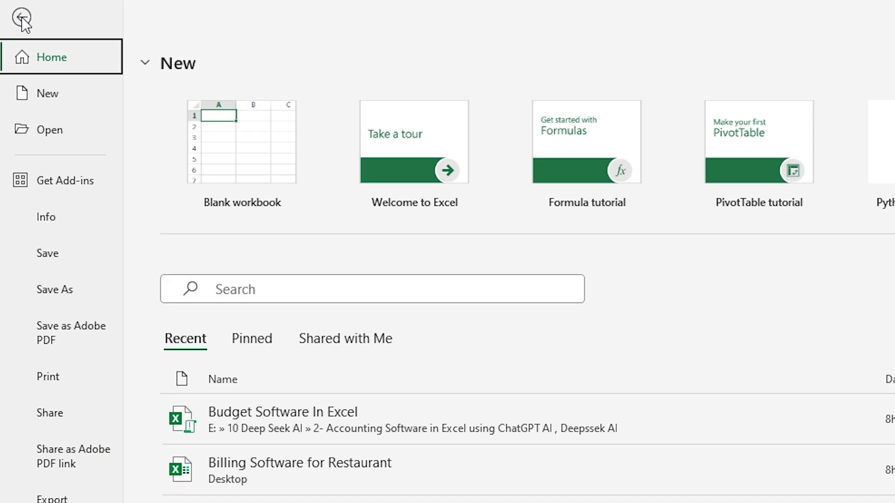
{"action": "left_click", "coordinate": [83, 290]}
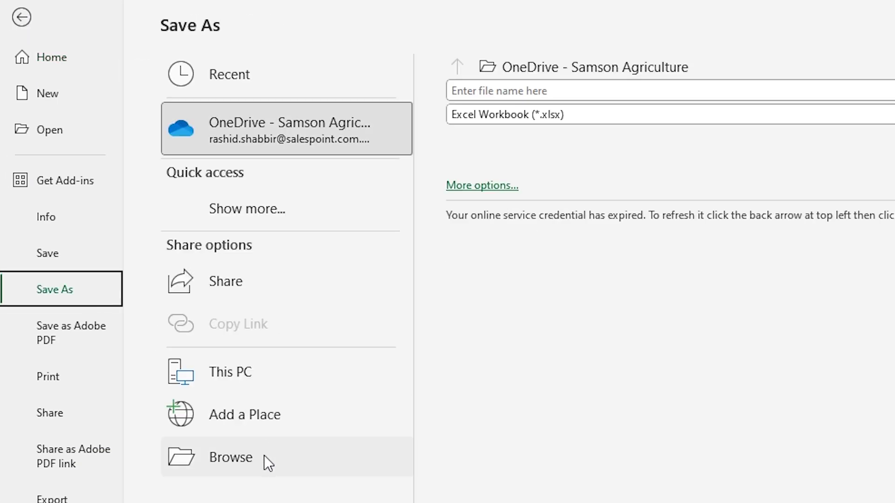
{"action": "left_click", "coordinate": [264, 454]}
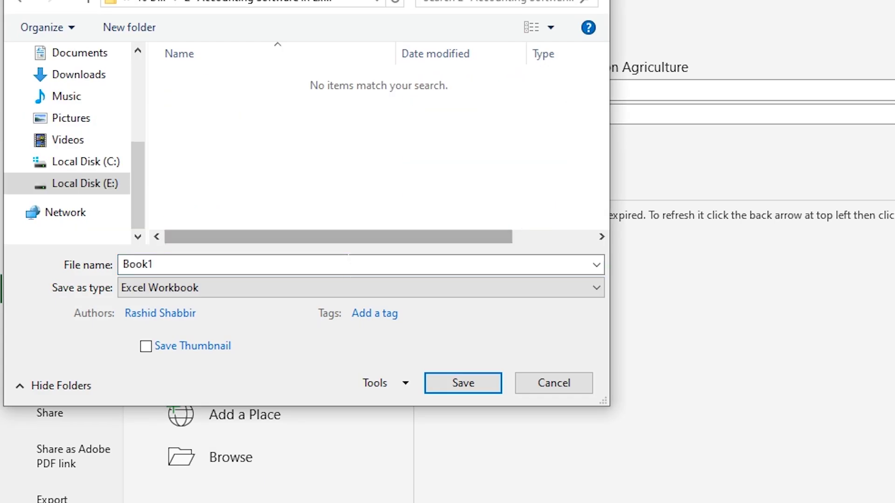
{"action": "type", "text": "Accounting Software Excel"}
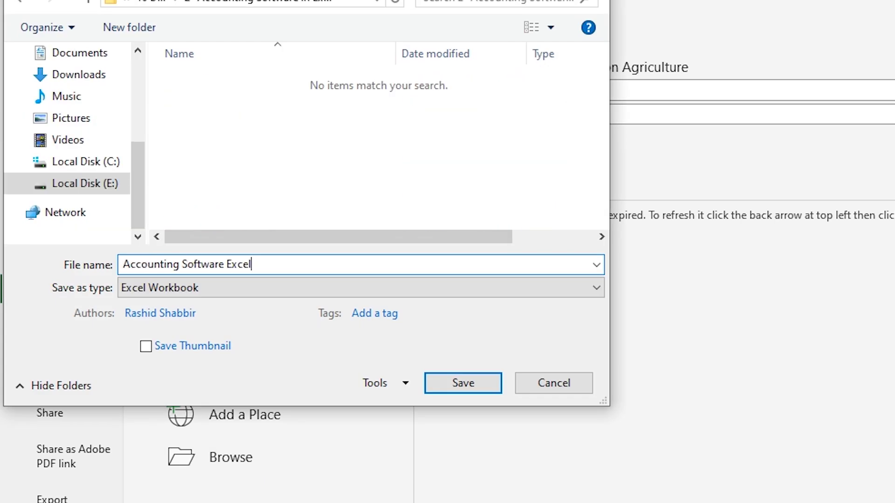
{"action": "left_click", "coordinate": [418, 293]}
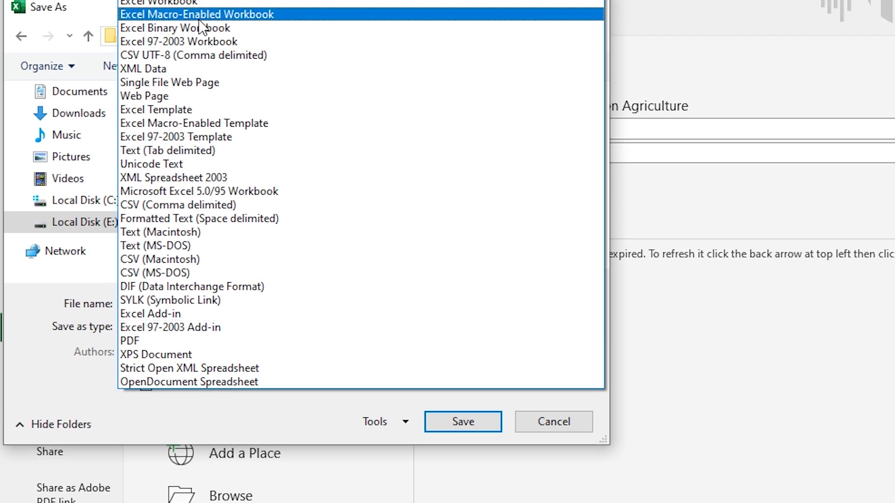
{"action": "left_click", "coordinate": [239, 19]}
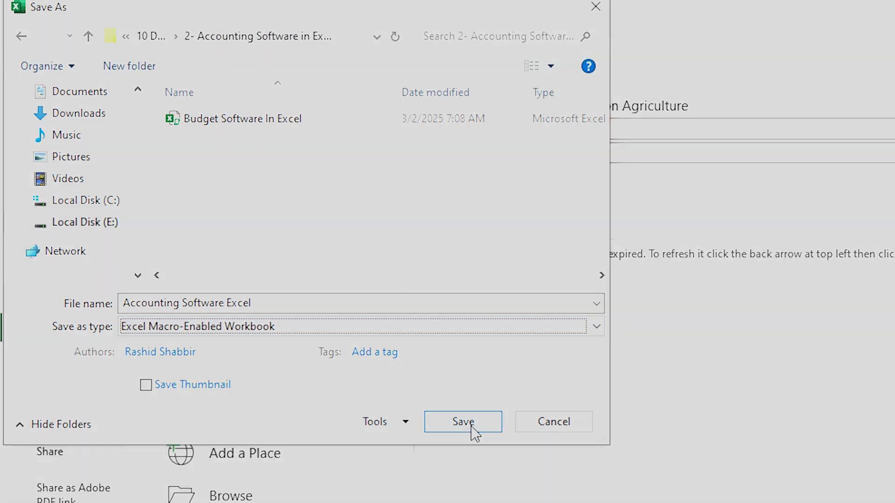
{"action": "left_click", "coordinate": [470, 425]}
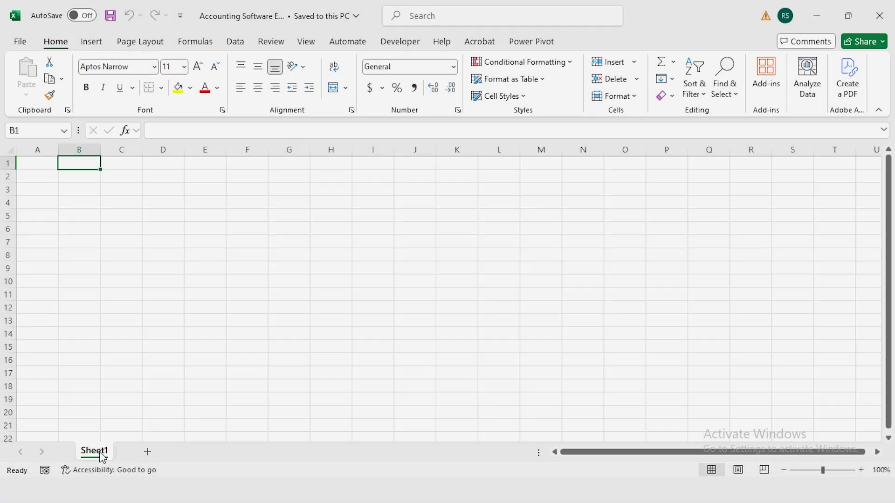
Rename Sheet1 as add.
{"action": "double_click", "coordinate": [101, 452]}
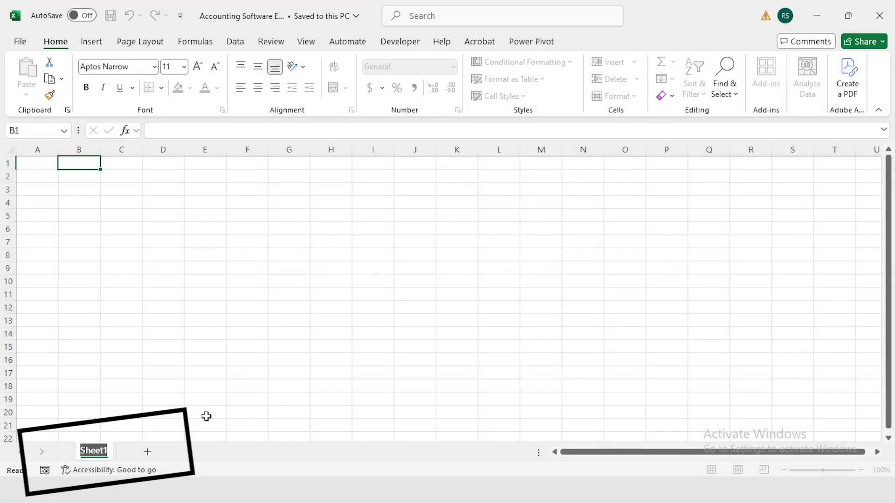
{"action": "type", "text": "add"}
{"action": "key", "text": "Return"}
Enter the form title "Add New Here." in cell B2.
{"action": "key", "text": "Return"}
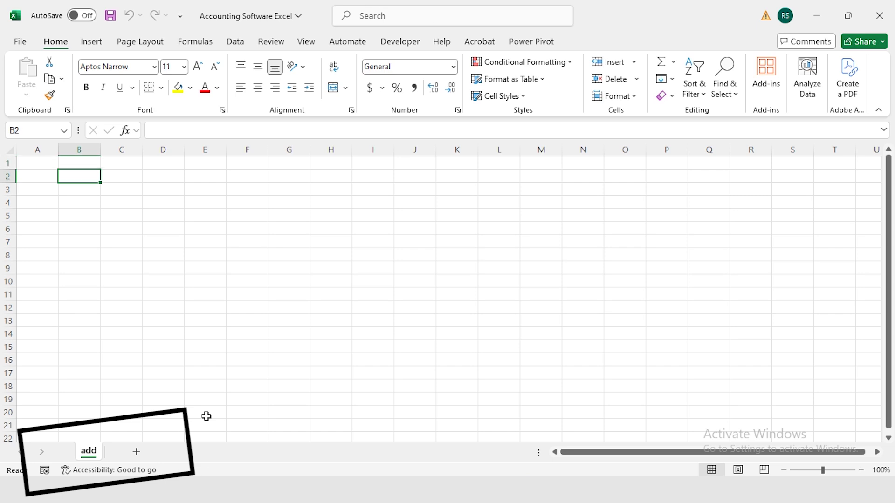
{"action": "type", "text": "Add N"}
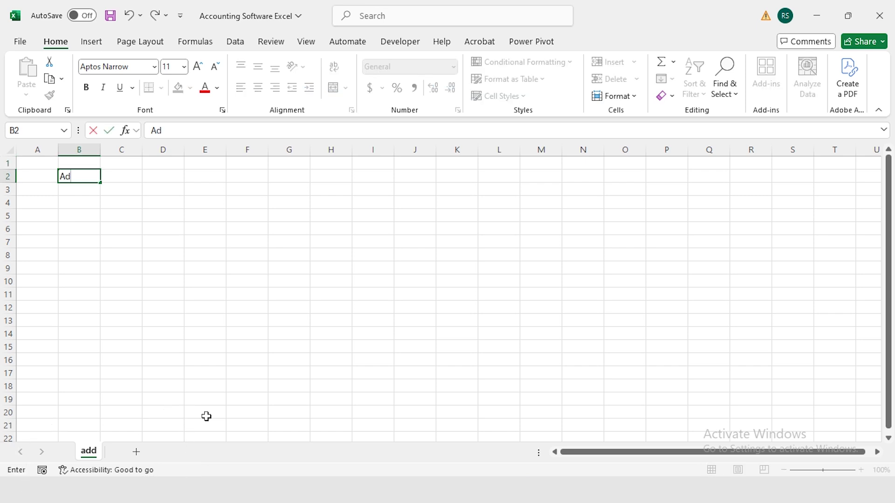
{"action": "type", "text": "ew Here."}
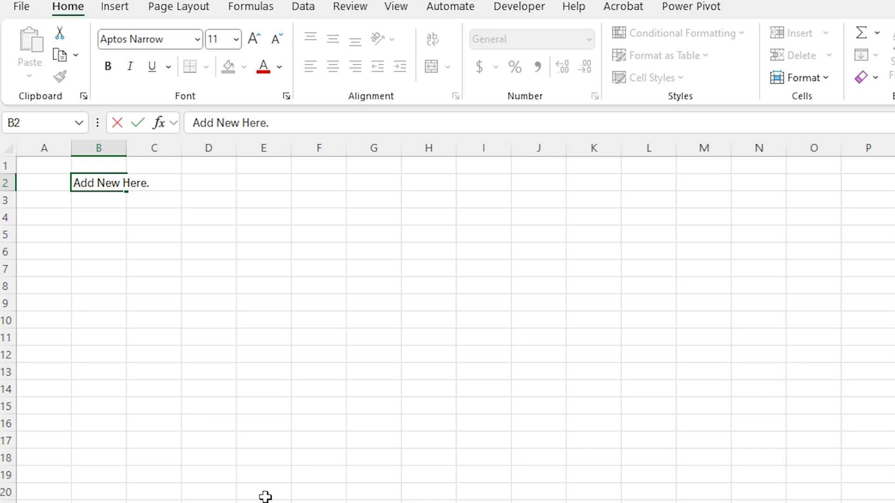
{"action": "key", "text": "Return"}
{"action": "key", "text": "Return"}
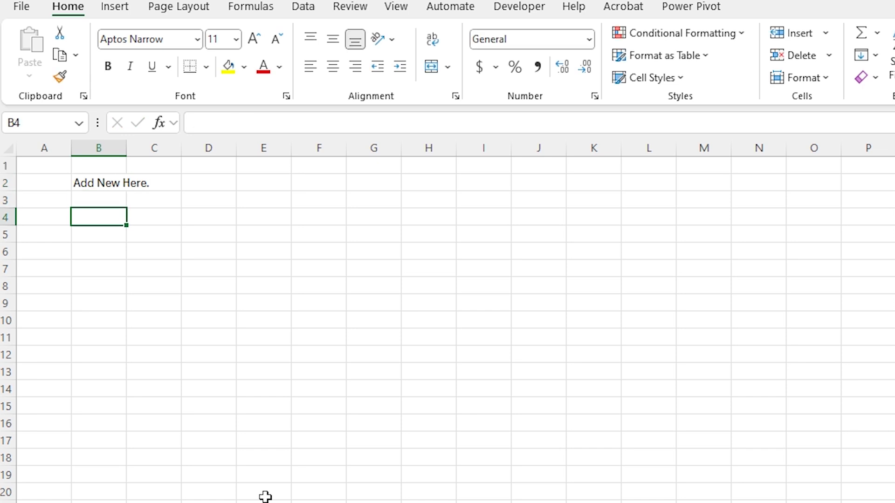
Enter the labels Entry #, Date, Description, Category, Incom and Expense down cells B4 to B9.
{"action": "type", "text": "Entry #"}
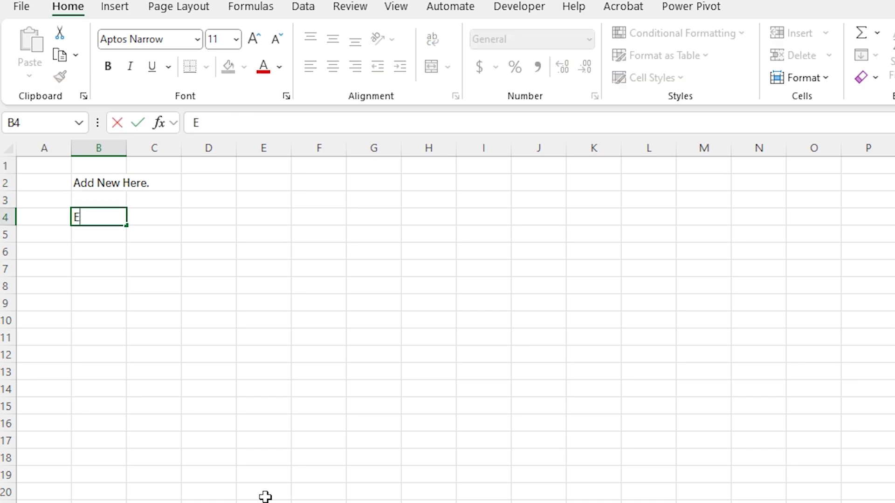
{"action": "key", "text": "Return"}
{"action": "type", "text": "Date"}
{"action": "key", "text": "Return"}
{"action": "type", "text": "Description"}
{"action": "key", "text": "Return"}
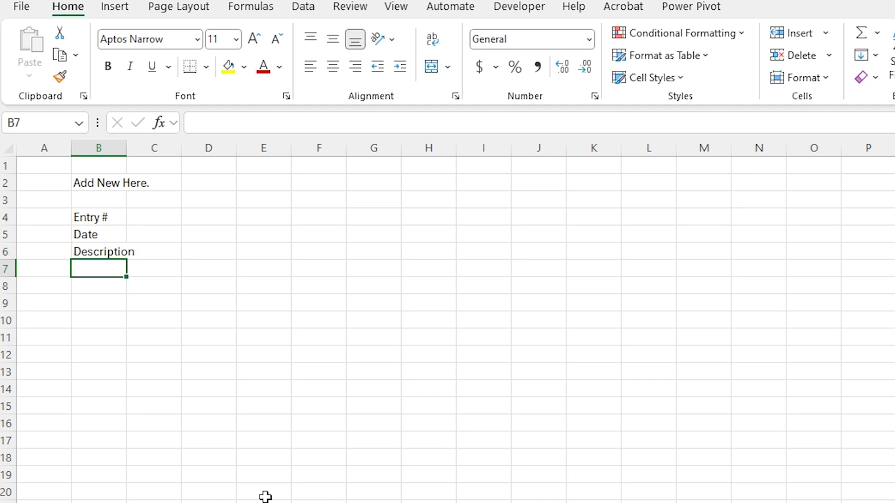
{"action": "type", "text": "Category"}
{"action": "key", "text": "Return"}
{"action": "type", "text": "Incom"}
{"action": "key", "text": "Return"}
{"action": "type", "text": "Expense"}
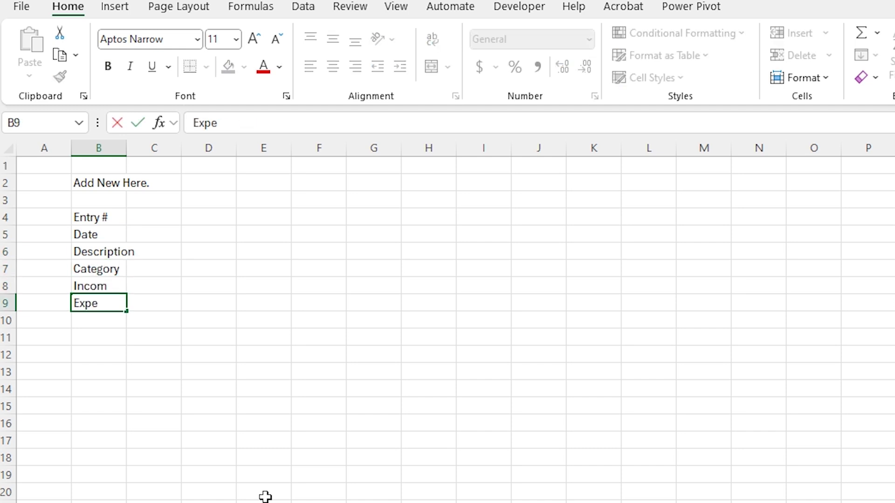
{"action": "key", "text": "Return"}
{"action": "key", "text": "Return"}
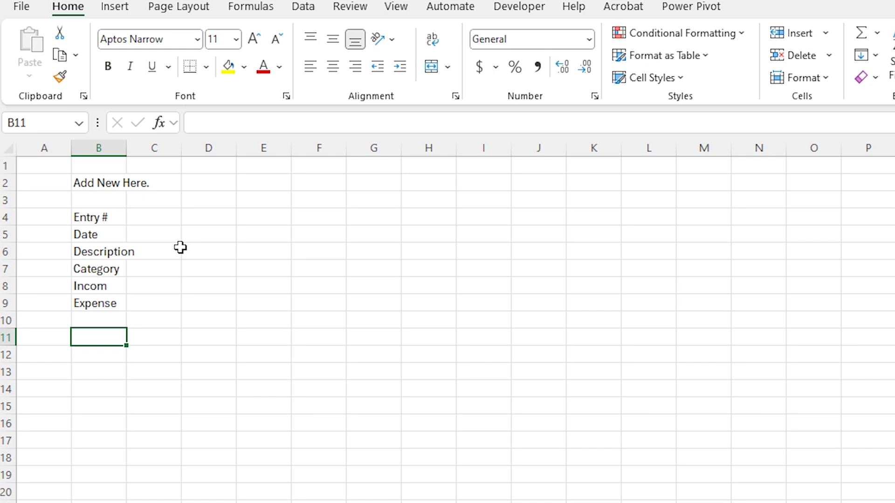
Set the width of column B to 18 and of column C to 35.
{"action": "right_click", "coordinate": [99, 149]}
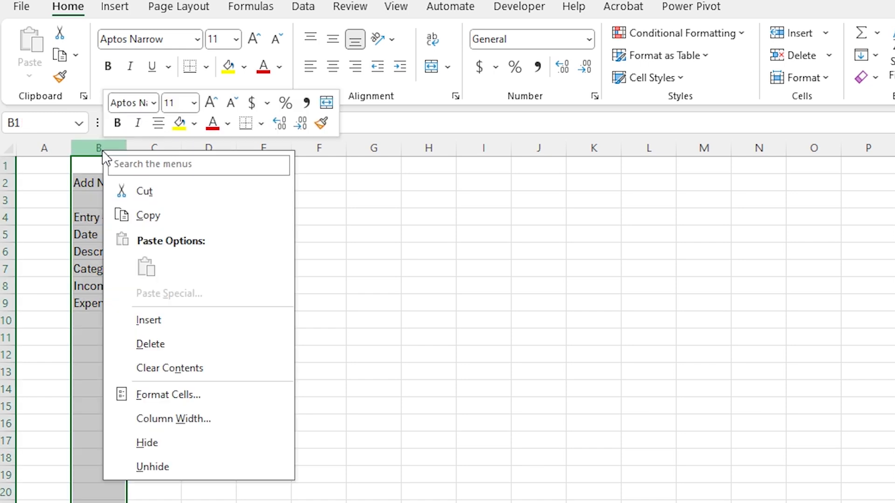
{"action": "left_click", "coordinate": [211, 424]}
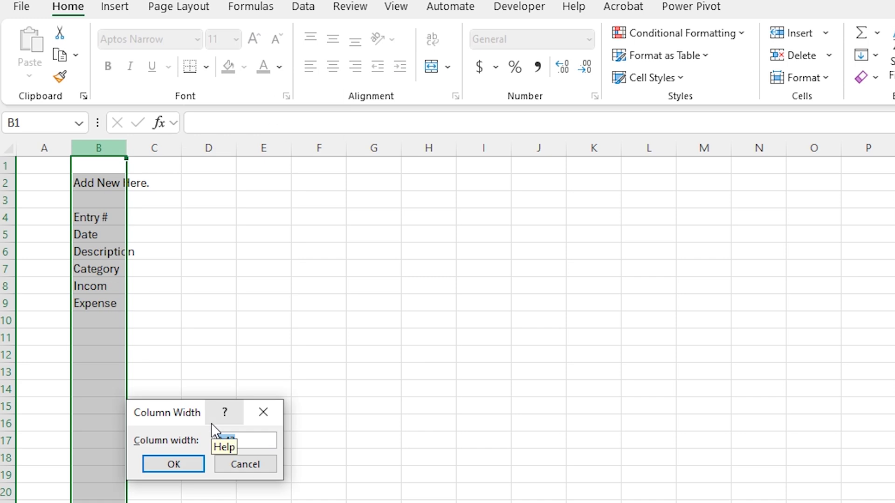
{"action": "type", "text": "18"}
{"action": "key", "text": "Return"}
{"action": "right_click", "coordinate": [213, 148]}
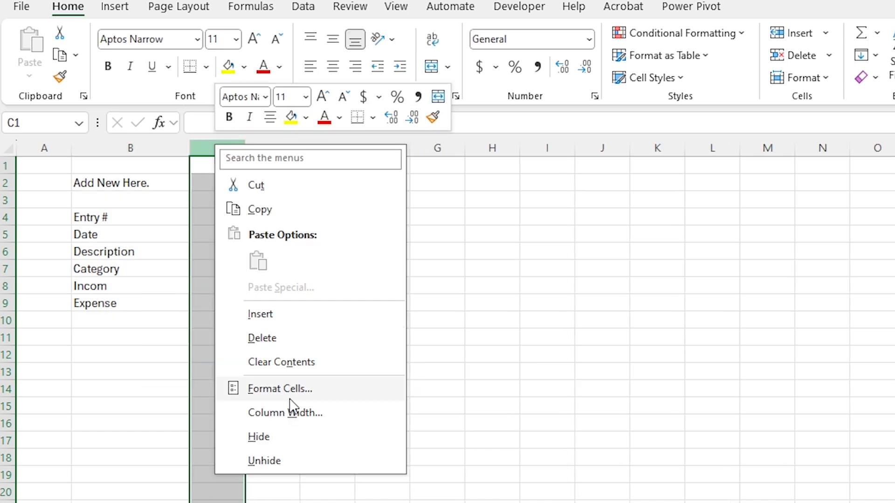
{"action": "left_click", "coordinate": [292, 412]}
{"action": "type", "text": "35"}
{"action": "key", "text": "Return"}
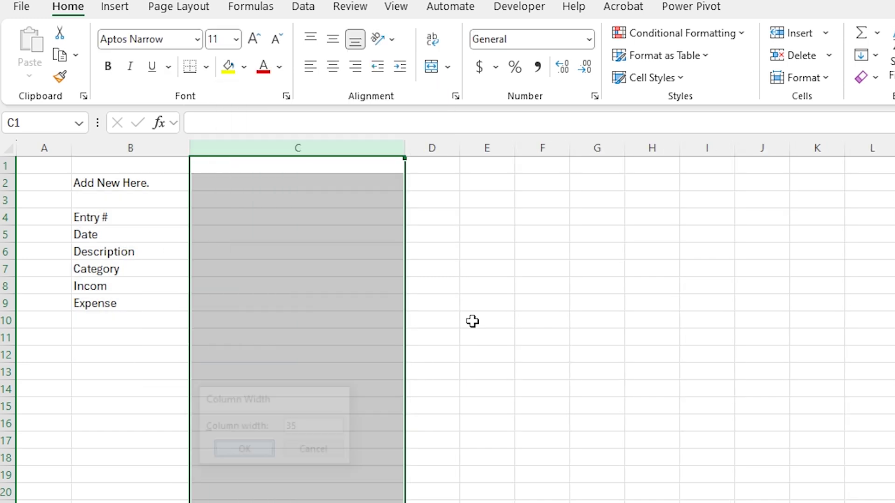
Merge and center the form title across B2:C2 and format it in bold 14-point Cambria.
{"action": "left_click_drag", "start_coordinate": [128, 188], "coordinate": [232, 187]}
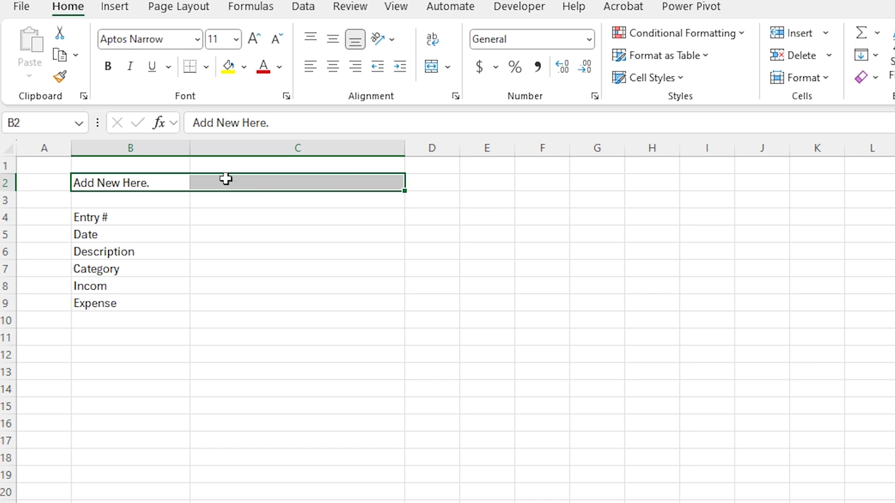
{"action": "left_click", "coordinate": [435, 66]}
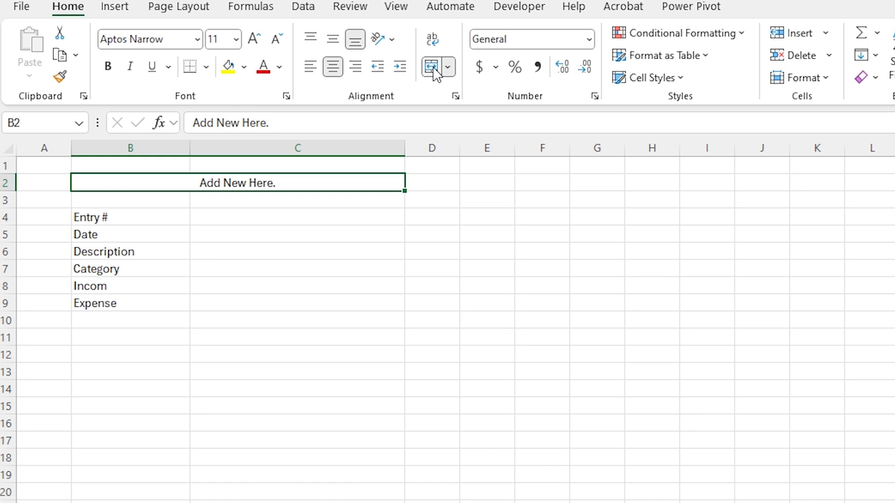
{"action": "left_click", "coordinate": [172, 40]}
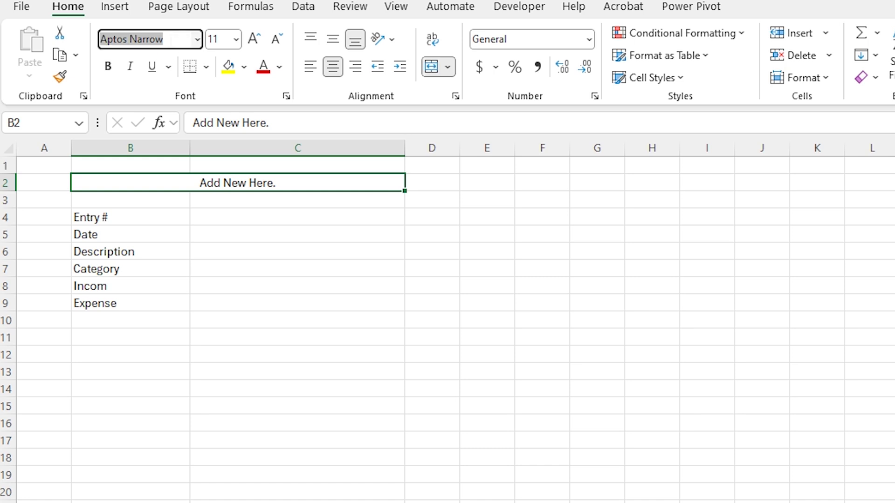
{"action": "type", "text": "Cambria"}
{"action": "key", "text": "Return"}
{"action": "left_click", "coordinate": [108, 66]}
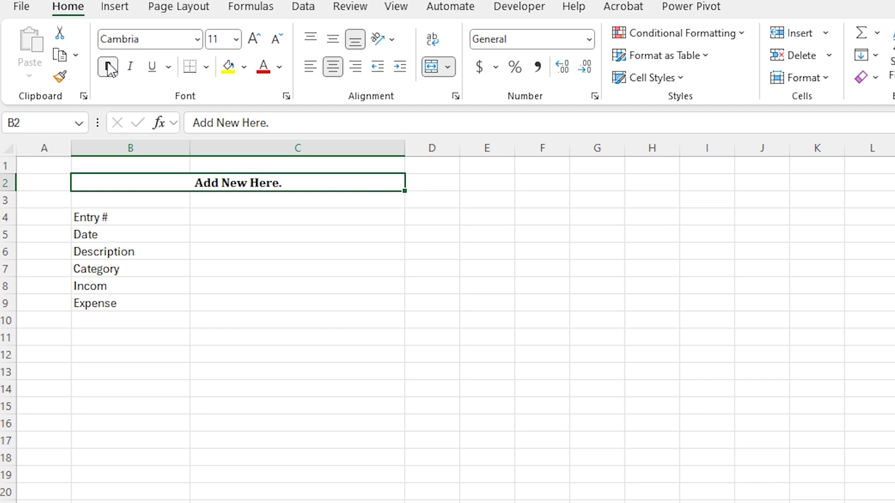
{"action": "left_click", "coordinate": [219, 39]}
{"action": "type", "text": "14"}
{"action": "key", "text": "Return"}
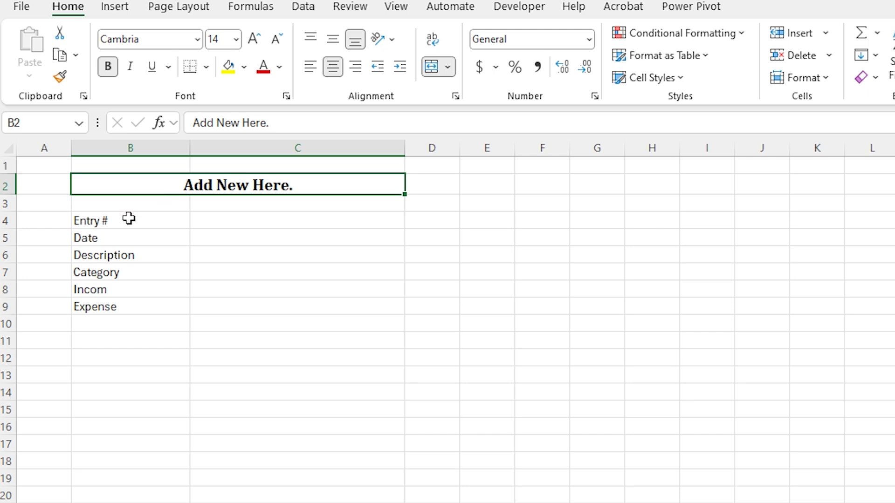
Format the field labels in B4:B9 in bold 12-point Cambria.
{"action": "left_click_drag", "start_coordinate": [128, 219], "coordinate": [122, 306]}
{"action": "left_click", "coordinate": [167, 35]}
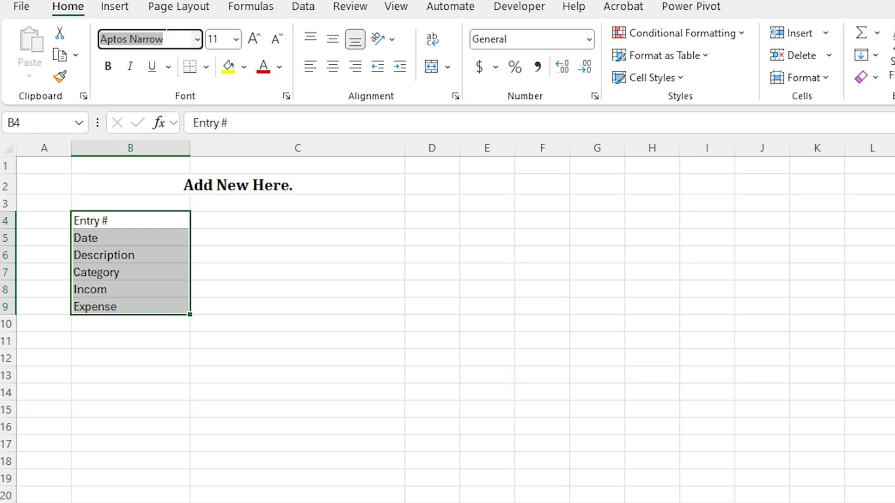
{"action": "type", "text": "Cambria"}
{"action": "key", "text": "Return"}
{"action": "left_click", "coordinate": [108, 66]}
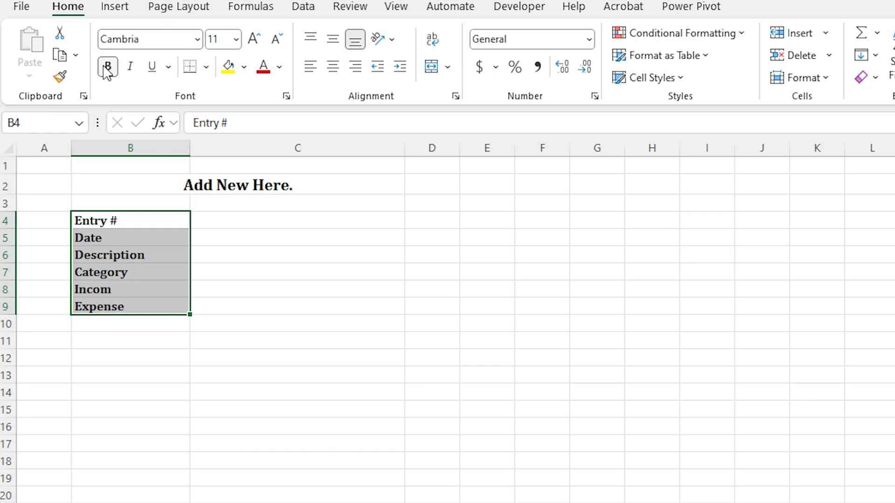
{"action": "left_click", "coordinate": [256, 39]}
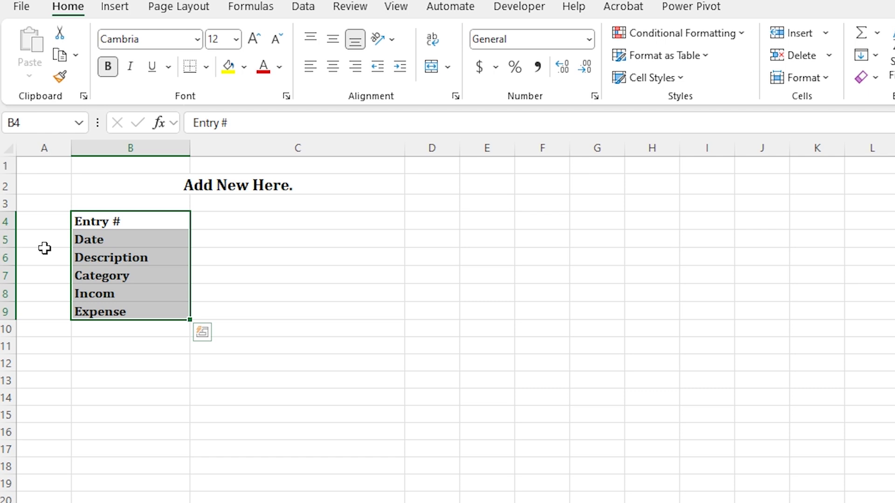
Increase the height of rows 4 to 9 and align their contents vertically in the middle.
{"action": "left_click", "coordinate": [6, 221]}
{"action": "left_click_drag", "start_coordinate": [6, 233], "coordinate": [7, 329]}
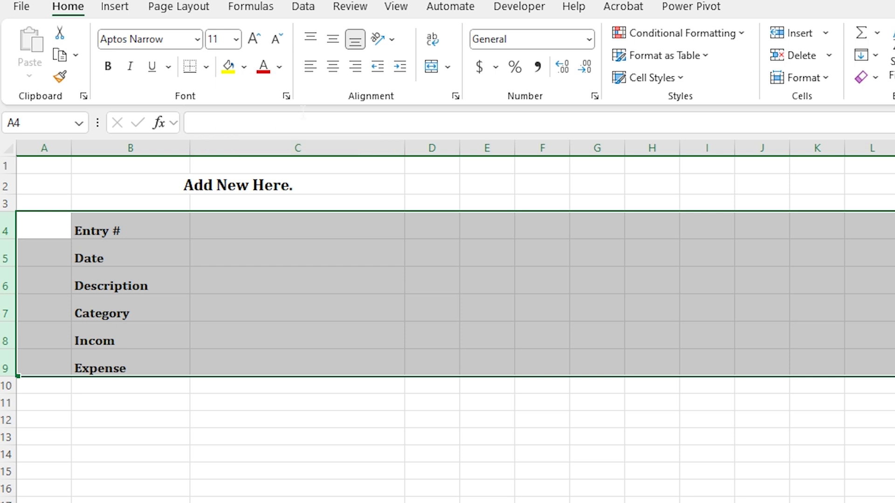
{"action": "left_click", "coordinate": [333, 40]}
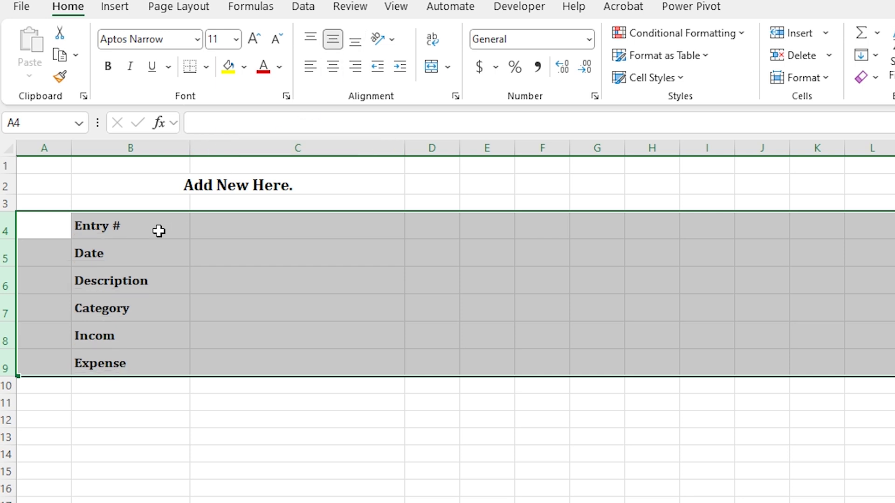
{"action": "left_click", "coordinate": [141, 227]}
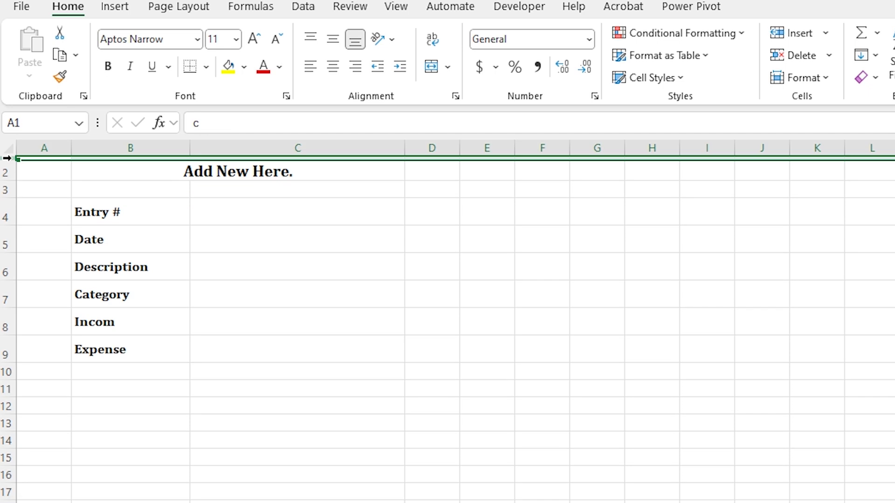
Copy the thin row 1 onto rows 3 and 10 to make them narrow spacer rows.
{"action": "key", "text": "ctrl+c"}
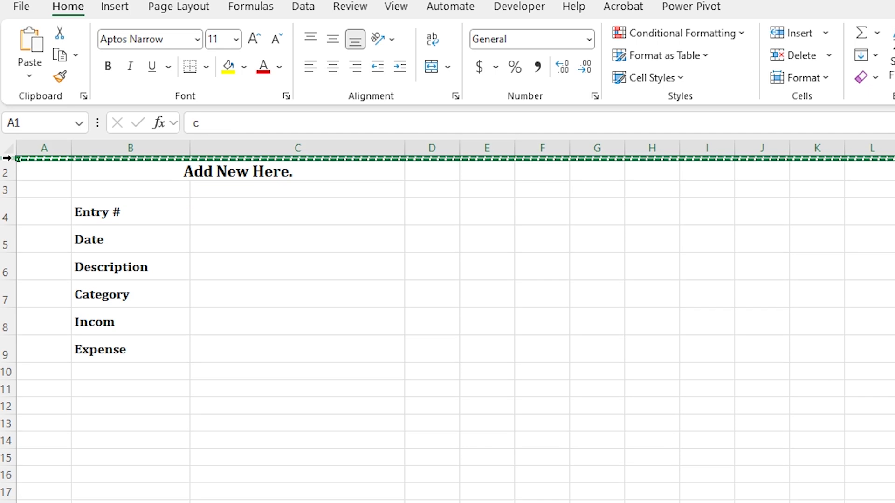
{"action": "left_click", "coordinate": [6, 189]}
{"action": "key", "text": "ctrl+v"}
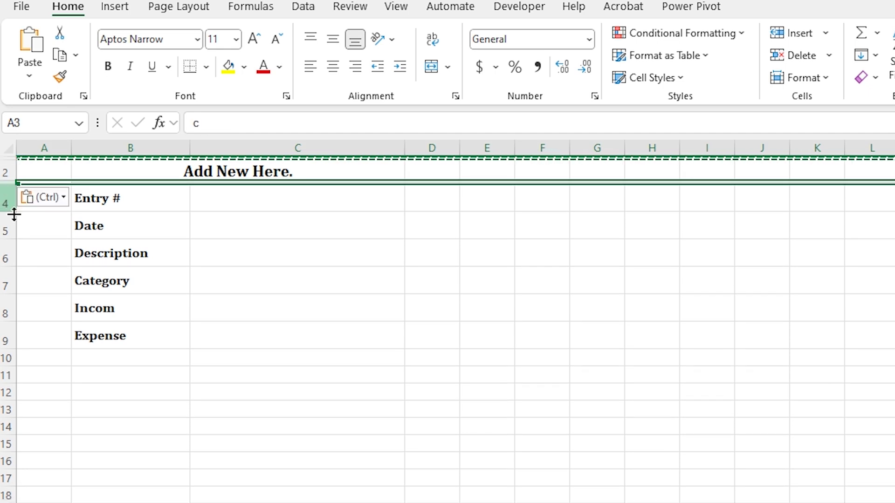
{"action": "left_click", "coordinate": [4, 359]}
{"action": "key", "text": "ctrl+v"}
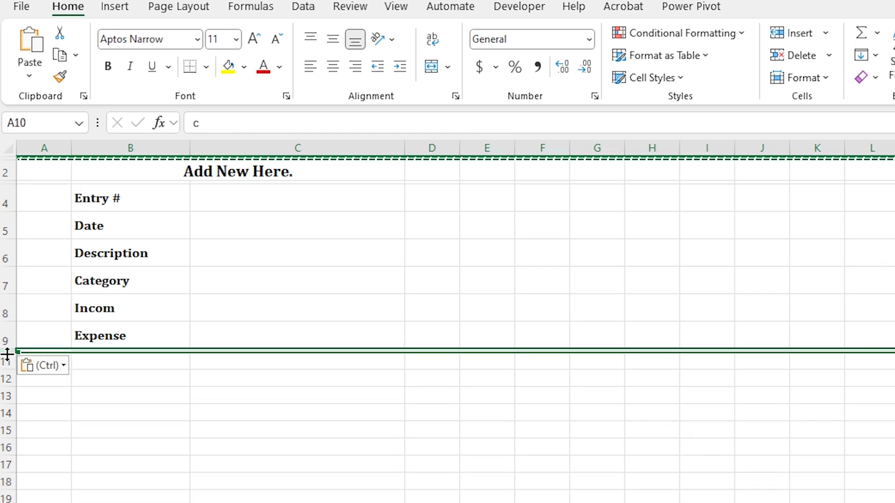
Increase the height of row 11 and turn off the worksheet gridlines.
{"action": "key", "text": "Escape"}
{"action": "left_click_drag", "start_coordinate": [5, 370], "coordinate": [4, 385]}
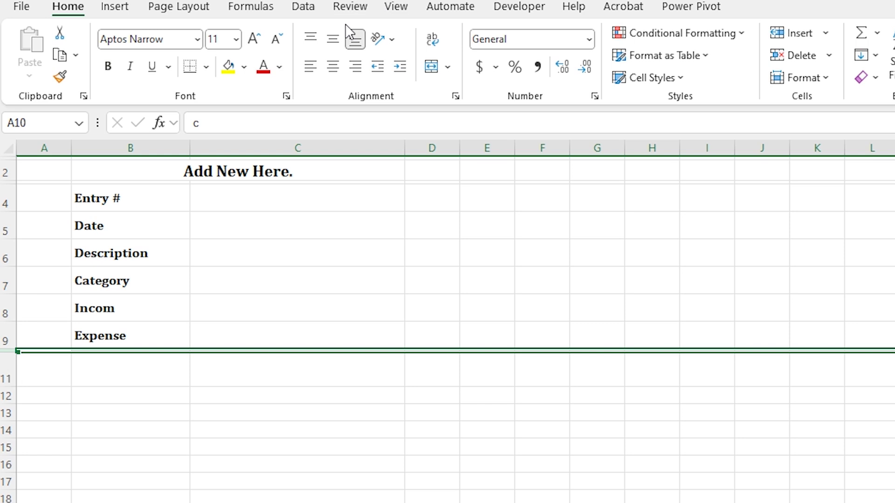
{"action": "left_click", "coordinate": [397, 9]}
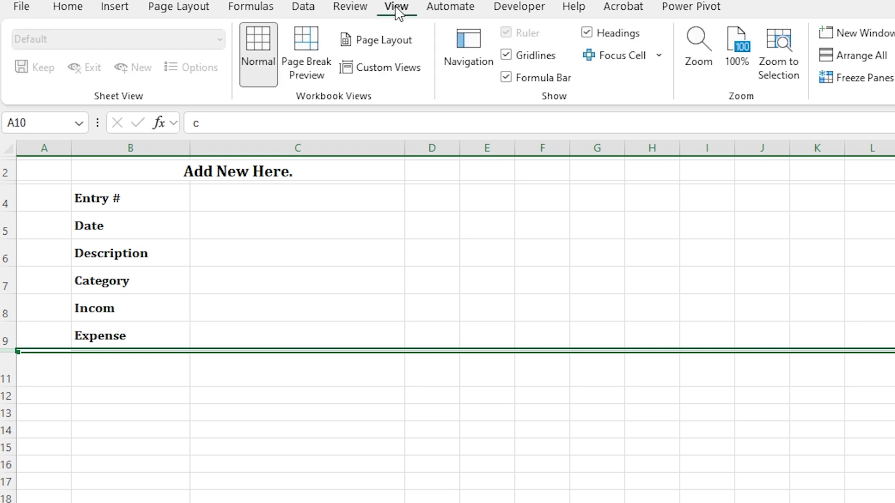
{"action": "left_click", "coordinate": [507, 57]}
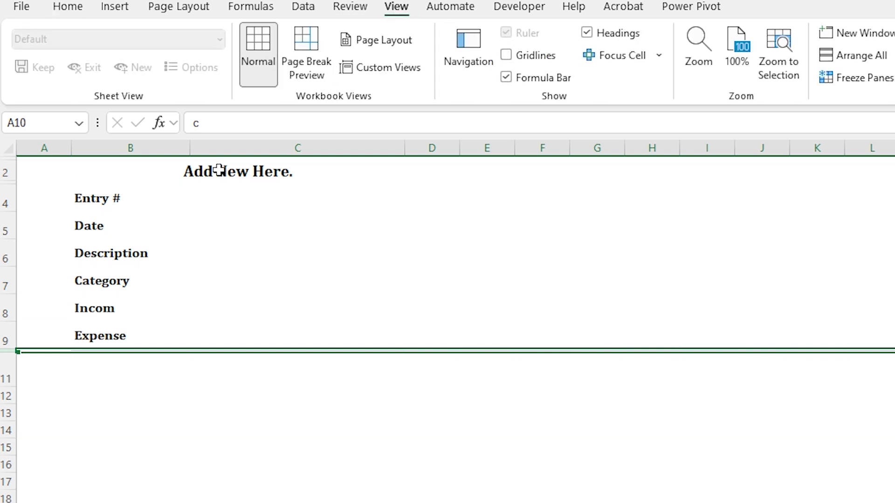
Add a thin gray outline border to cell C4, beside the Entry # label.
{"action": "left_click", "coordinate": [125, 201]}
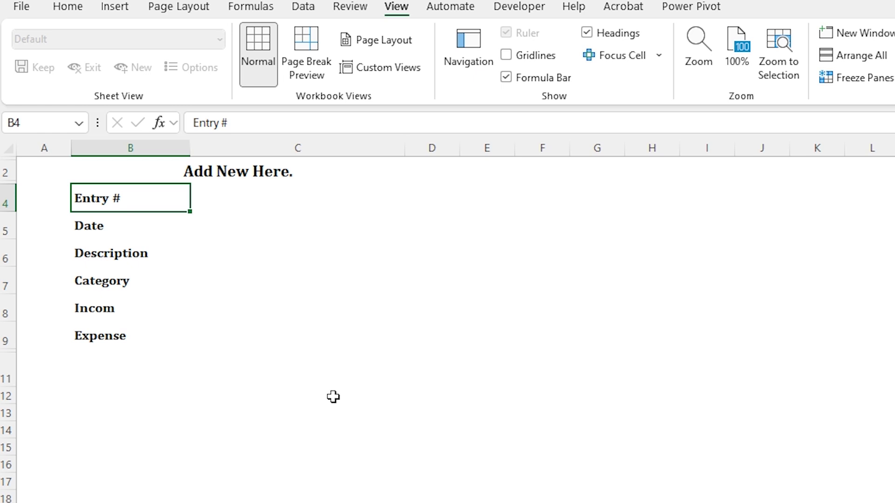
{"action": "key", "text": "Right"}
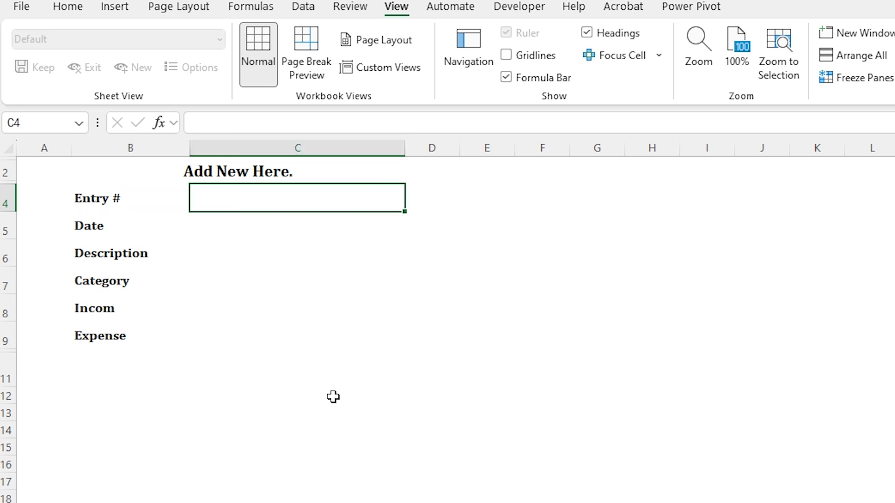
{"action": "key", "text": "ctrl+1"}
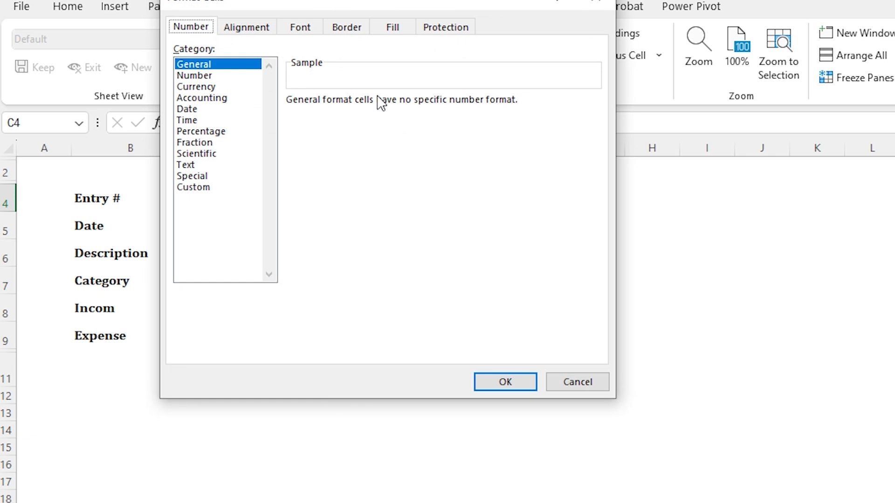
{"action": "left_click", "coordinate": [349, 35]}
{"action": "left_click", "coordinate": [216, 167]}
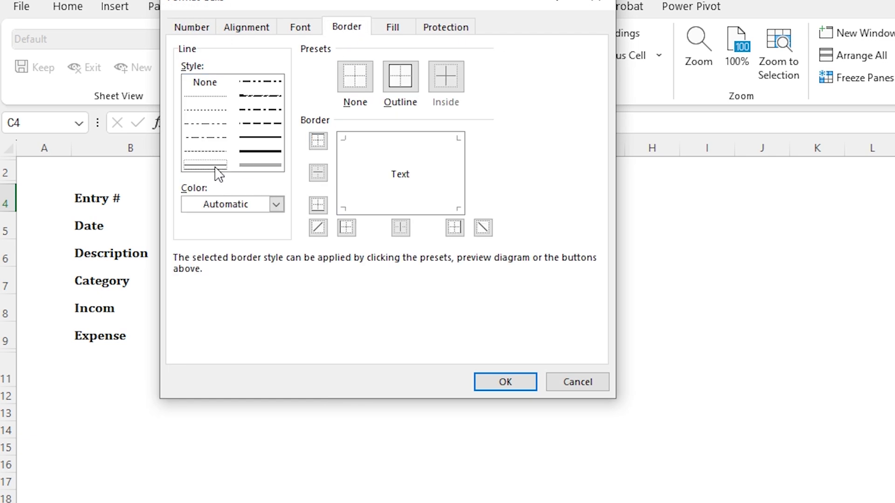
{"action": "left_click", "coordinate": [281, 206]}
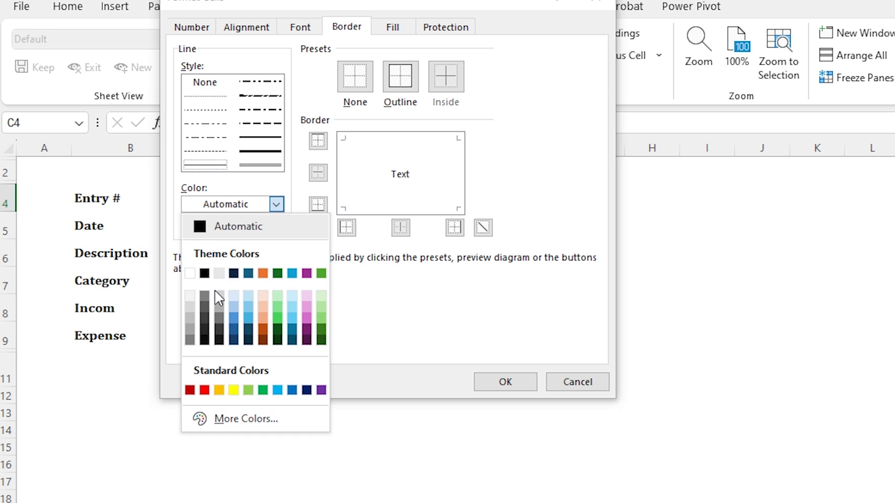
{"action": "left_click", "coordinate": [204, 296]}
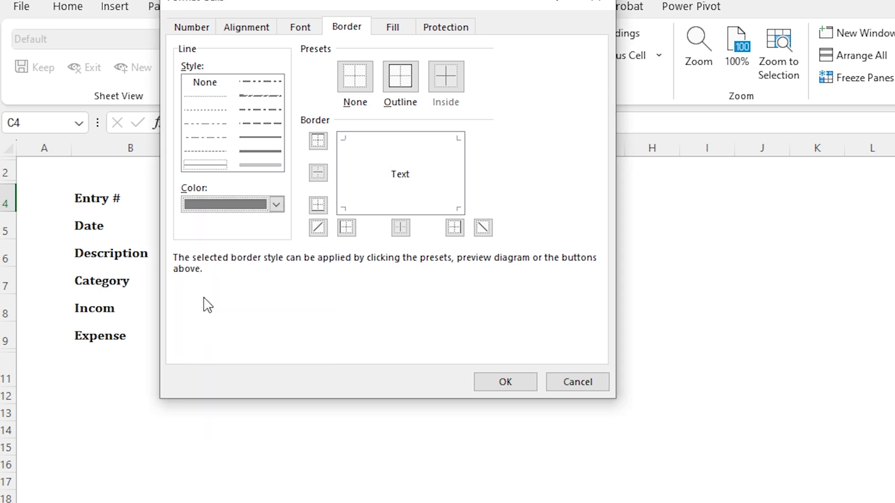
{"action": "left_click", "coordinate": [398, 83]}
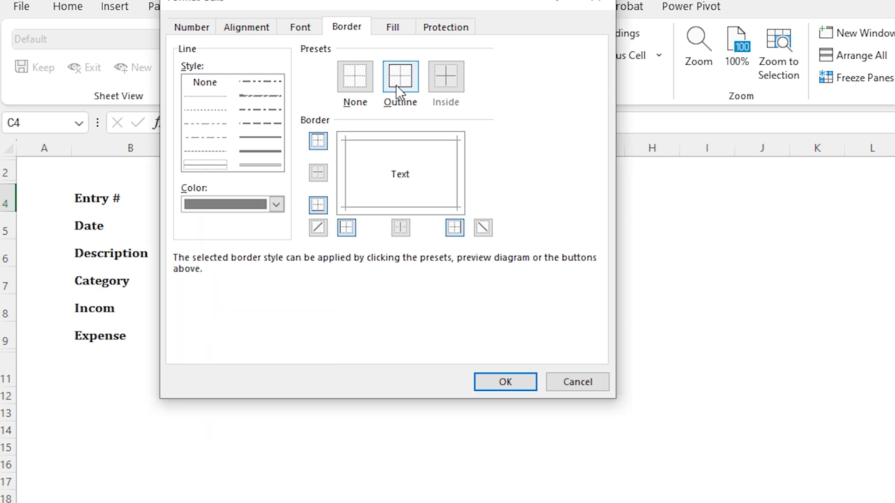
{"action": "left_click", "coordinate": [506, 383]}
Copy the bordered input cell C4 onto C5:C9.
{"action": "key", "text": "ctrl+c"}
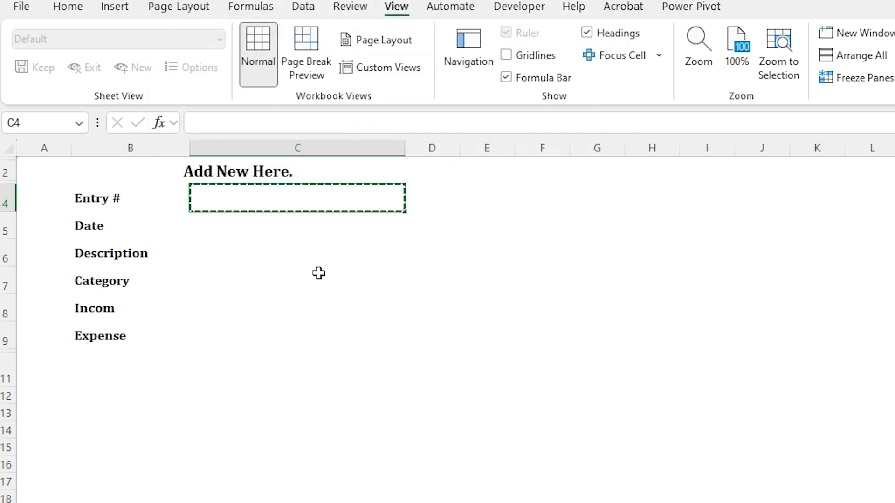
{"action": "left_click_drag", "start_coordinate": [257, 228], "coordinate": [248, 329]}
{"action": "key", "text": "ctrl+v"}
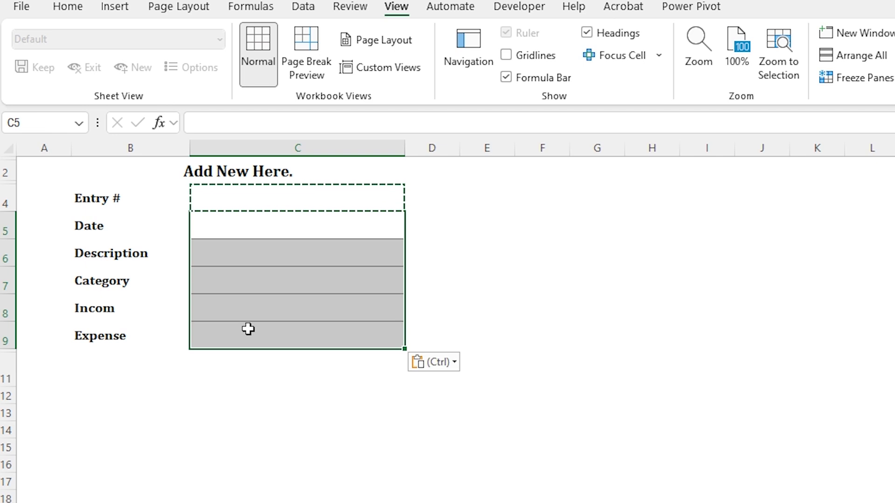
{"action": "key", "text": "Escape"}
Fill column A with the lightest gray theme color.
{"action": "left_click", "coordinate": [130, 199]}
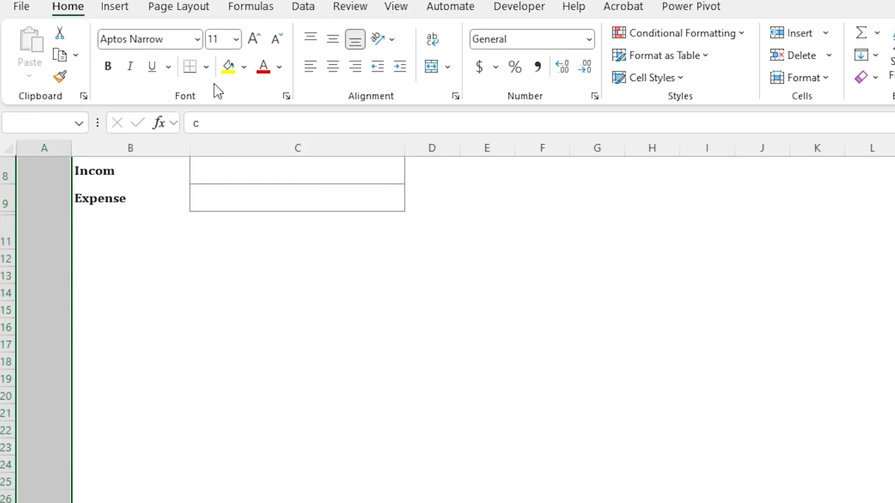
{"action": "left_click", "coordinate": [245, 67]}
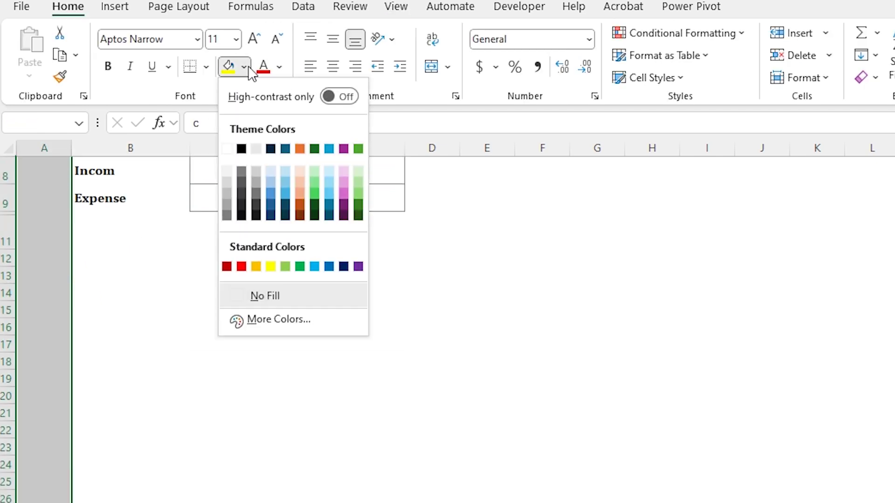
{"action": "left_click", "coordinate": [226, 172]}
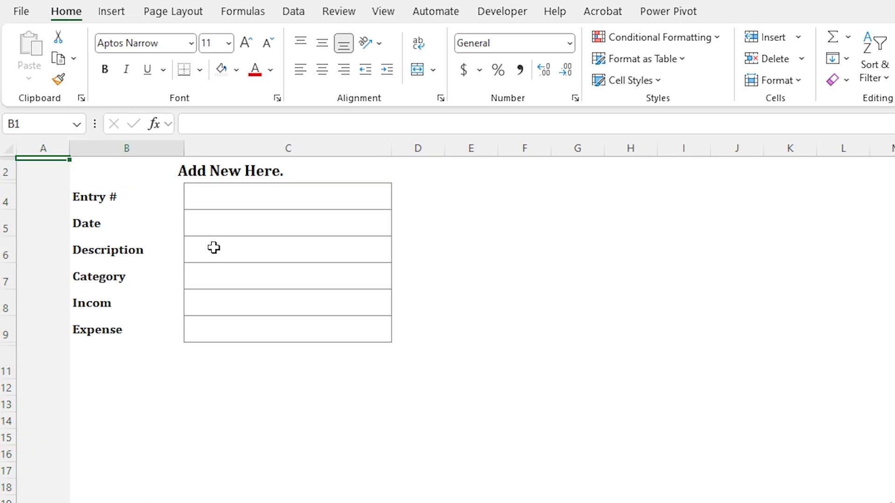
Fill the area from column D rightwards, beside the form, with the same light gray.
{"action": "key", "text": "Down"}
{"action": "key", "text": "Right"}
{"action": "key", "text": "shift+Down"}
{"action": "key", "text": "shift+Down"}
{"action": "key", "text": "shift+Down"}
{"action": "key", "text": "shift+Down"}
{"action": "key", "text": "shift+Down"}
{"action": "key", "text": "shift+Down"}
{"action": "key", "text": "shift+Down"}
{"action": "key", "text": "shift+Down"}
{"action": "key", "text": "shift+Down"}
{"action": "key", "text": "shift+Down"}
{"action": "key", "text": "shift+Down"}
{"action": "key", "text": "shift+Down"}
{"action": "key", "text": "shift+Down"}
{"action": "key", "text": "shift+Down"}
{"action": "key", "text": "shift+Down"}
{"action": "key", "text": "shift+Down"}
{"action": "key", "text": "shift+Down"}
{"action": "key", "text": "shift+Down"}
{"action": "key", "text": "shift+Down"}
{"action": "key", "text": "shift+Down"}
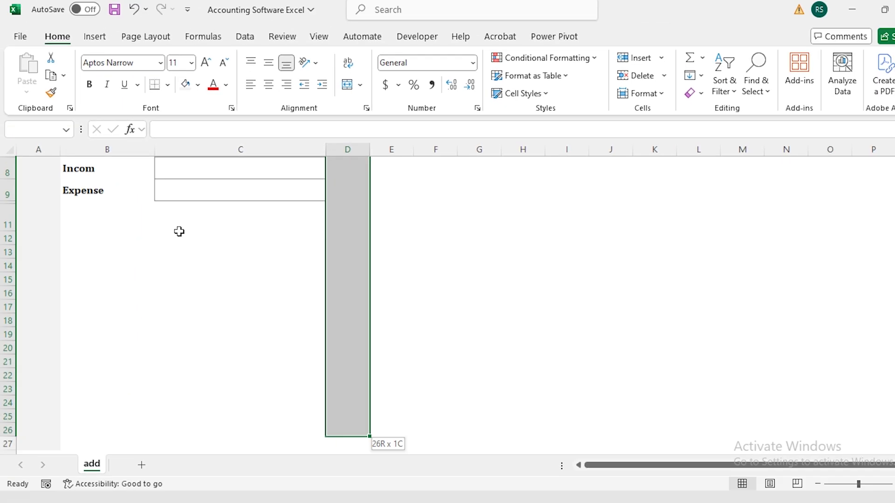
{"action": "key", "text": "shift+Right"}
{"action": "key", "text": "shift+Right"}
{"action": "key", "text": "shift+Right"}
{"action": "key", "text": "shift+Right"}
{"action": "key", "text": "shift+Right"}
{"action": "key", "text": "shift+Right"}
{"action": "key", "text": "shift+Right"}
{"action": "key", "text": "shift+Right"}
{"action": "key", "text": "shift+Right"}
{"action": "key", "text": "shift+Right"}
{"action": "key", "text": "shift+Right"}
{"action": "key", "text": "shift+Right"}
{"action": "key", "text": "shift+Right"}
{"action": "key", "text": "shift+Right"}
{"action": "key", "text": "shift+Right"}
{"action": "key", "text": "shift+Right"}
{"action": "key", "text": "shift+Right"}
{"action": "key", "text": "shift+Right"}
{"action": "key", "text": "shift+Right"}
{"action": "key", "text": "shift+Right"}
{"action": "left_click", "coordinate": [221, 69]}
Fill the form's spacer rows and the area below row 11 with the same light gray, making row 12 a narrow spacer.
{"action": "key", "text": "Left"}
{"action": "key", "text": "Up"}
{"action": "left_click", "coordinate": [180, 90]}
{"action": "key", "text": "Down"}
{"action": "key", "text": "Down"}
{"action": "key", "text": "Down"}
{"action": "key", "text": "Down"}
{"action": "key", "text": "Down"}
{"action": "key", "text": "Down"}
{"action": "key", "text": "Down"}
{"action": "key", "text": "Down"}
{"action": "key", "text": "Down"}
{"action": "key", "text": "Down"}
{"action": "key", "text": "Right"}
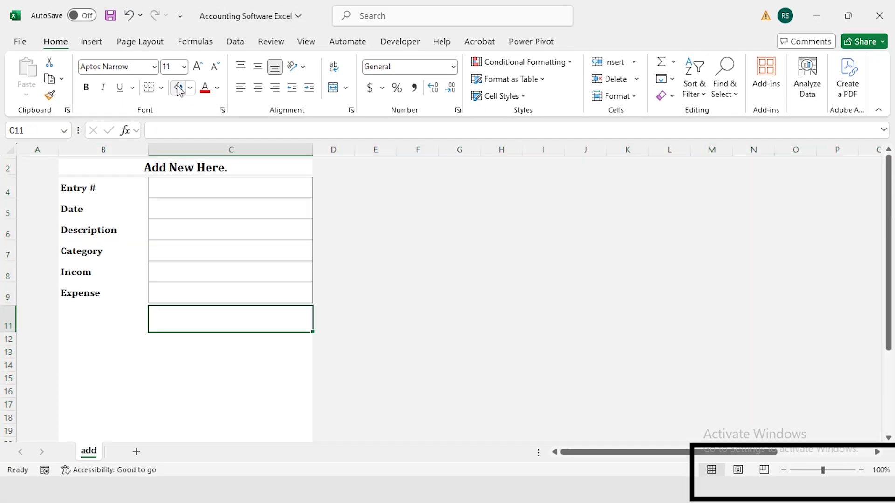
{"action": "left_click", "coordinate": [179, 90]}
{"action": "left_click_drag", "start_coordinate": [8, 345], "coordinate": [380, 401]}
{"action": "left_click", "coordinate": [181, 89]}
{"action": "scroll", "coordinate": [187, 280], "scroll_direction": "up", "scroll_amount": 5}
{"action": "left_click", "coordinate": [103, 319]}
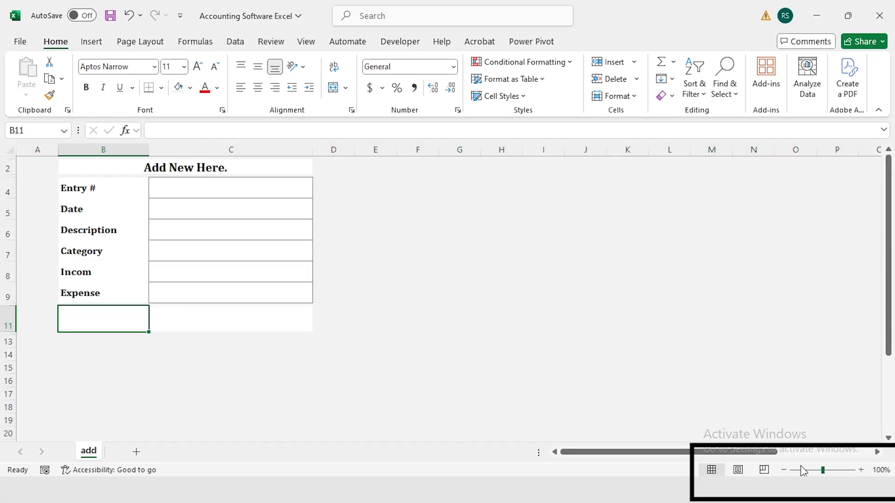
Narrow column A into a thin margin and copy it onto column D.
{"action": "left_click", "coordinate": [861, 470]}
{"action": "left_click", "coordinate": [861, 470]}
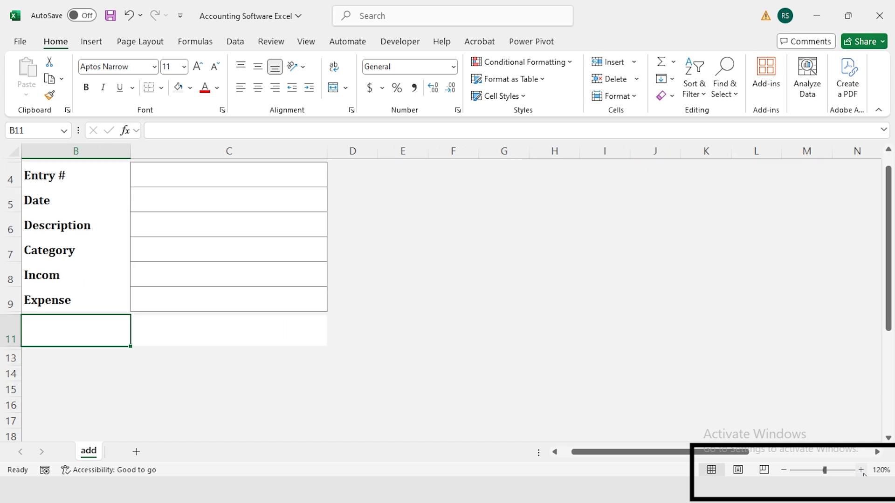
{"action": "left_click", "coordinate": [861, 471]}
{"action": "left_click", "coordinate": [862, 470]}
{"action": "left_click", "coordinate": [862, 470]}
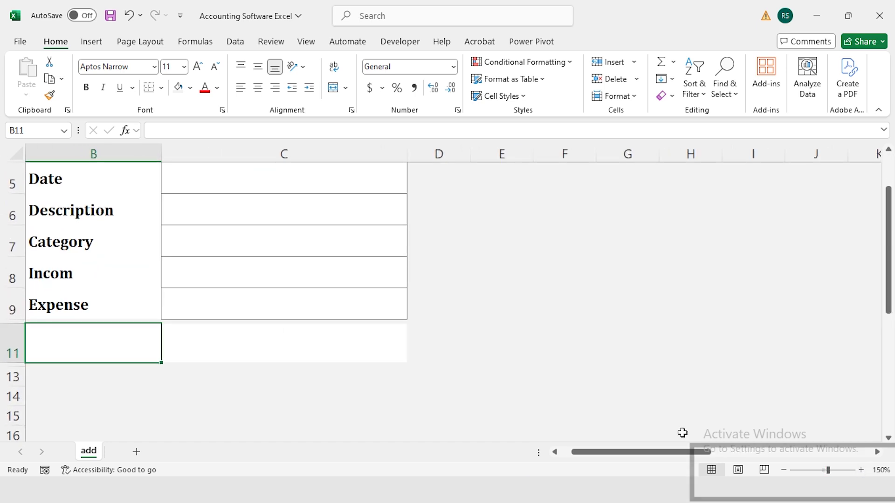
{"action": "scroll", "coordinate": [250, 317], "scroll_direction": "up", "scroll_amount": 1}
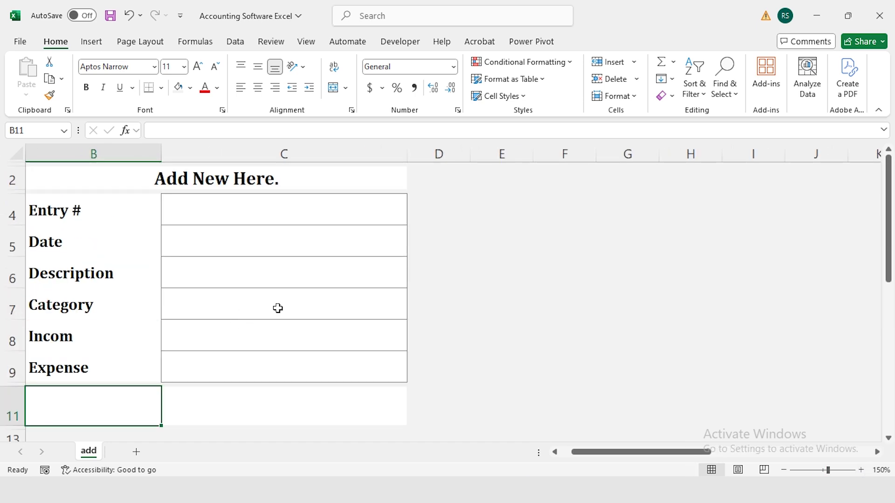
{"action": "scroll", "coordinate": [278, 307], "scroll_direction": "left", "scroll_amount": 1}
{"action": "left_click_drag", "start_coordinate": [89, 154], "coordinate": [54, 157]}
{"action": "left_click", "coordinate": [39, 153]}
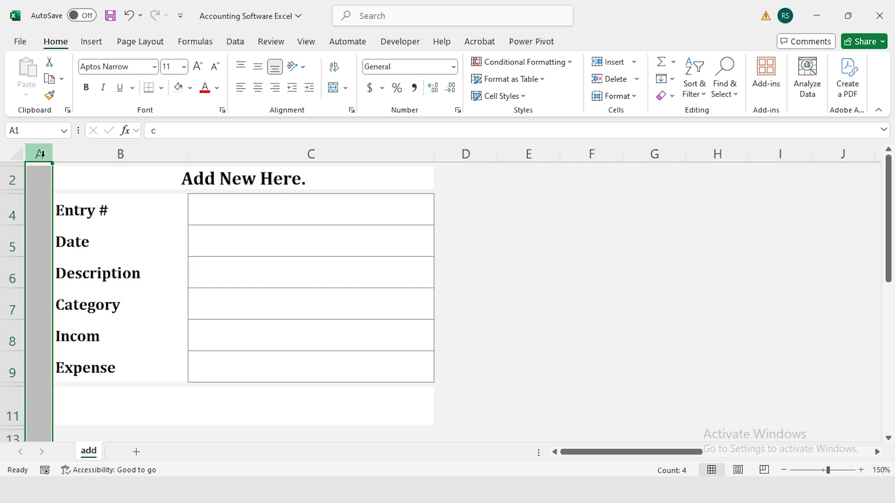
{"action": "key", "text": "ctrl+c"}
{"action": "left_click", "coordinate": [452, 154]}
{"action": "key", "text": "ctrl+v"}
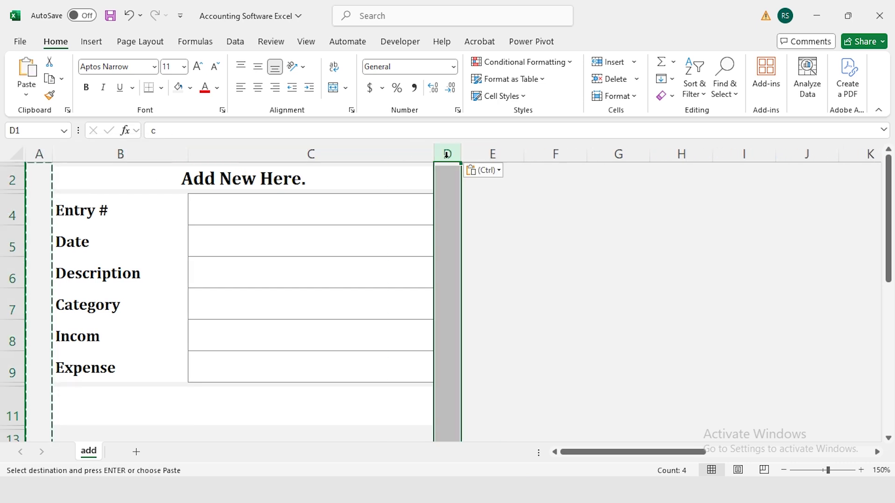
{"action": "key", "text": "Escape"}
Insert a rectangle shape in row 11 of column B, below the Expense label.
{"action": "left_click", "coordinate": [76, 401]}
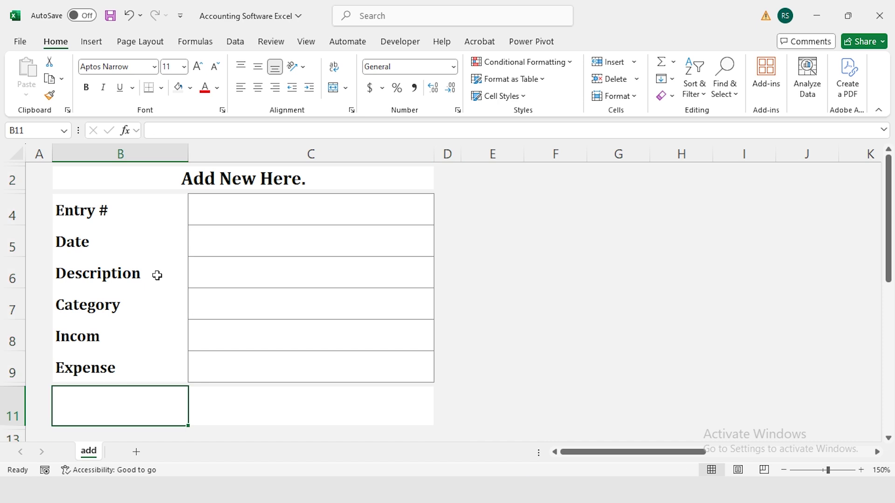
{"action": "left_click", "coordinate": [91, 42]}
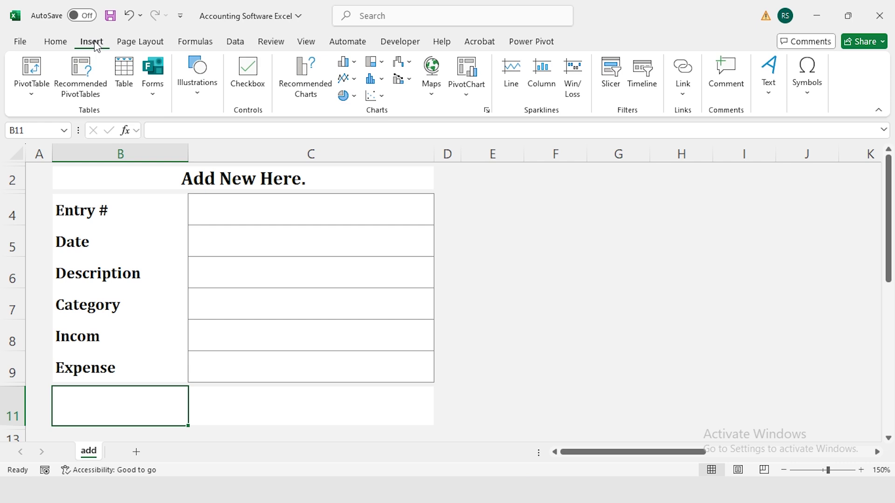
{"action": "left_click", "coordinate": [191, 91]}
{"action": "left_click", "coordinate": [225, 155]}
{"action": "left_click", "coordinate": [256, 192]}
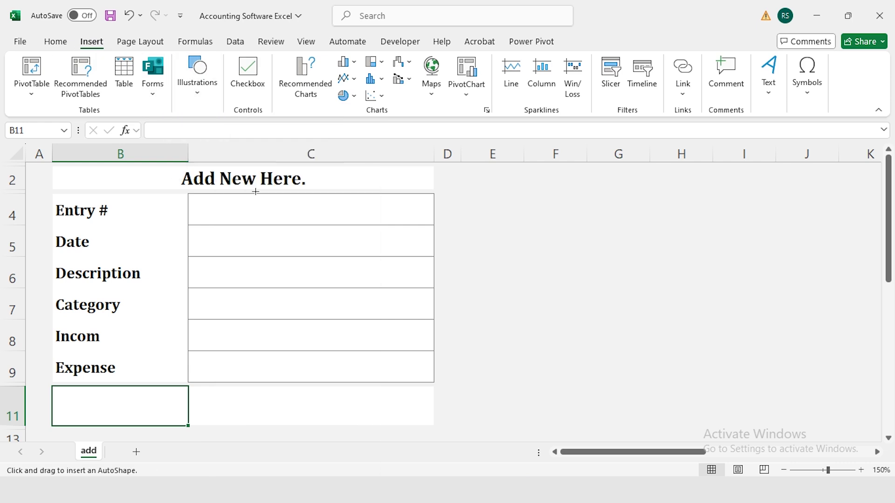
{"action": "left_click", "coordinate": [68, 392]}
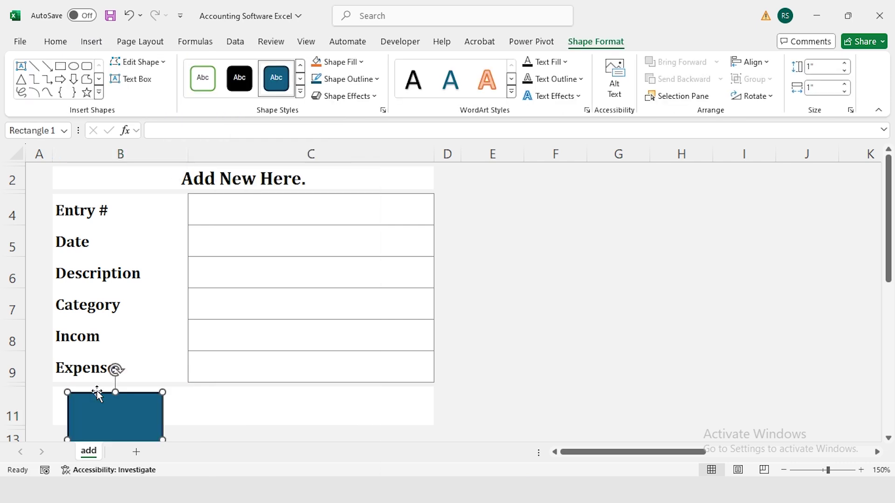
Set the rectangle's height to 0.35" and its width to 0.85".
{"action": "left_click", "coordinate": [829, 63]}
{"action": "key", "text": "BackSpace"}
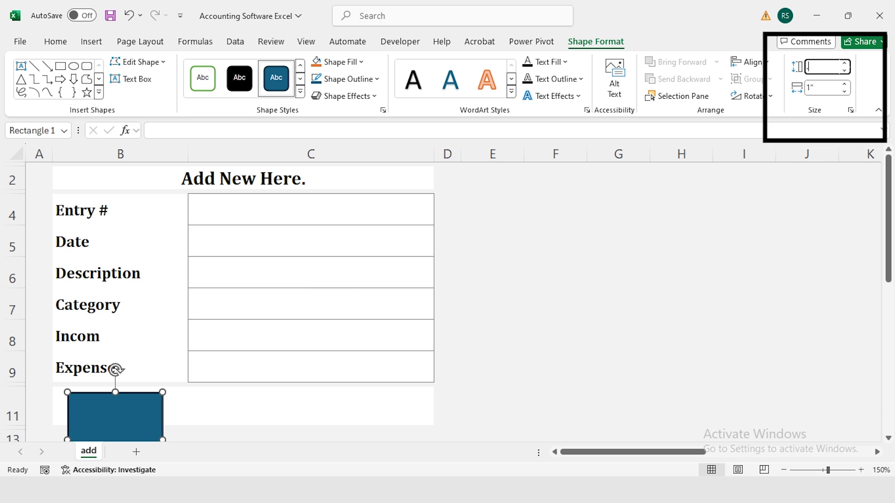
{"action": "type", "text": ".35"}
{"action": "key", "text": "Tab"}
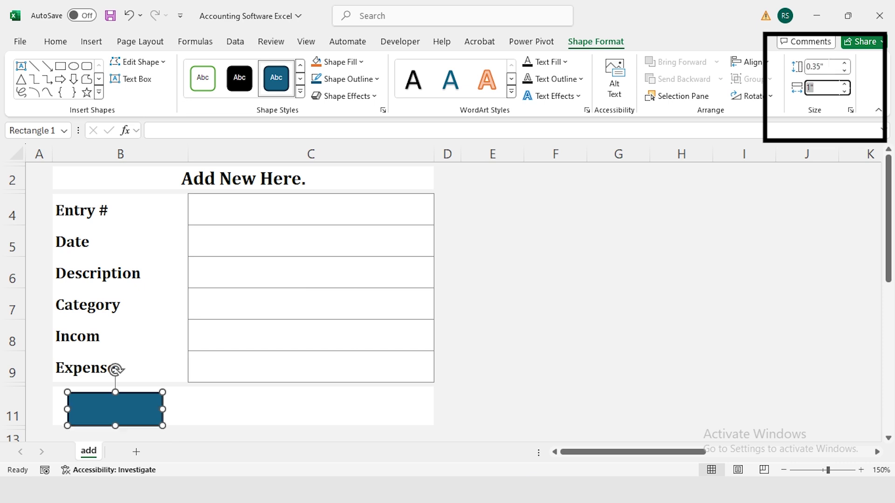
{"action": "type", "text": ".85"}
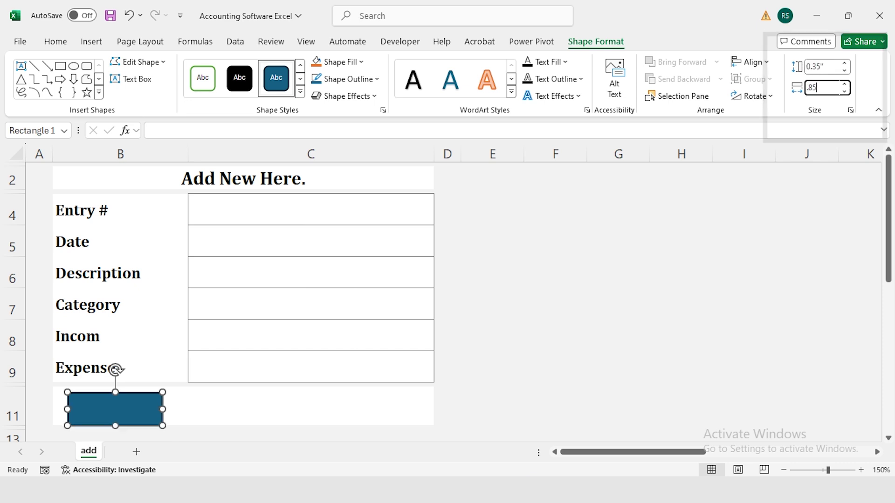
{"action": "key", "text": "Return"}
Duplicate the rectangle three times and spread the four shapes side by side along row 11.
{"action": "key", "text": "ctrl+d"}
{"action": "key", "text": "ctrl+d"}
{"action": "key", "text": "ctrl+d"}
{"action": "left_click_drag", "start_coordinate": [141, 411], "coordinate": [176, 392]}
{"action": "left_click_drag", "start_coordinate": [116, 425], "coordinate": [269, 392]}
{"action": "scroll", "coordinate": [269, 392], "scroll_direction": "down", "scroll_amount": 1}
{"action": "left_click_drag", "start_coordinate": [138, 374], "coordinate": [381, 327]}
{"action": "scroll", "coordinate": [376, 340], "scroll_direction": "up", "scroll_amount": 1}
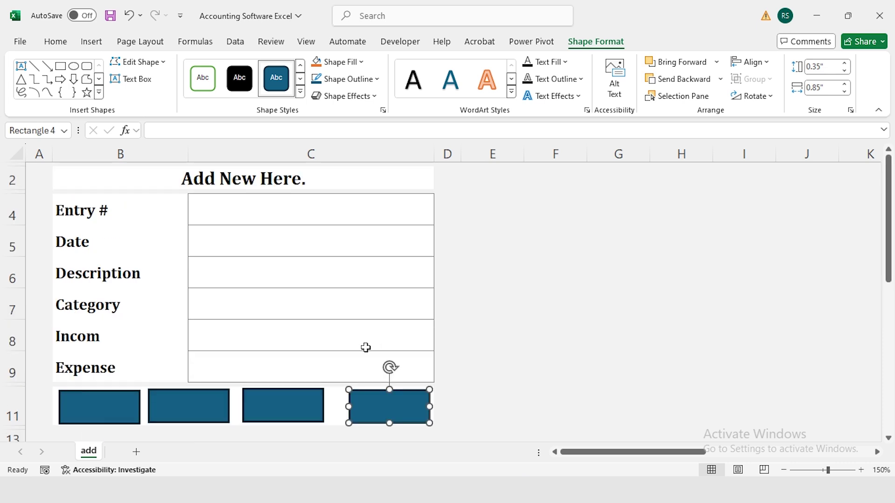
Align the four rectangles in row 11 to their top edges and distribute them horizontally.
{"action": "left_click", "coordinate": [280, 415], "text": "shift"}
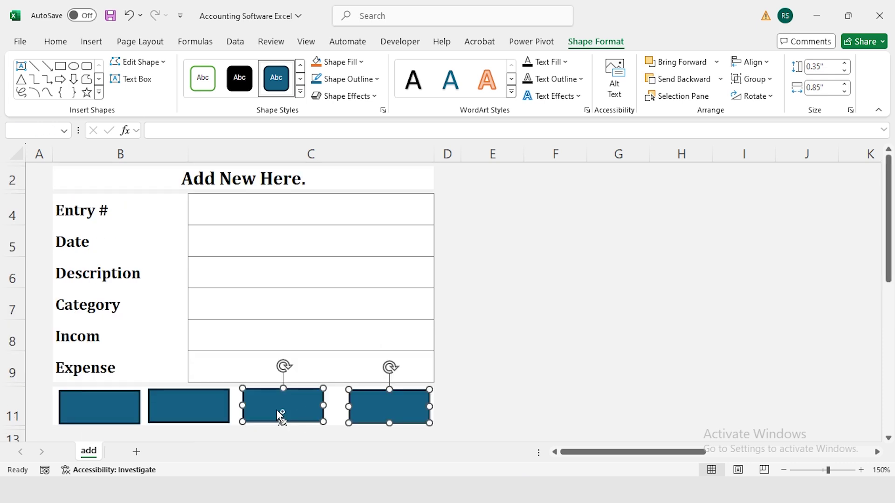
{"action": "left_click", "coordinate": [207, 414], "text": "shift"}
{"action": "left_click", "coordinate": [93, 410], "text": "shift"}
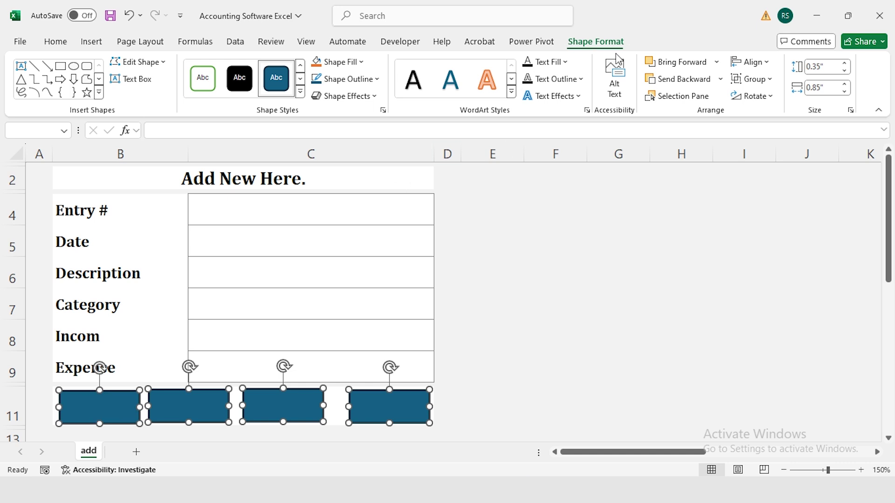
{"action": "left_click", "coordinate": [766, 64]}
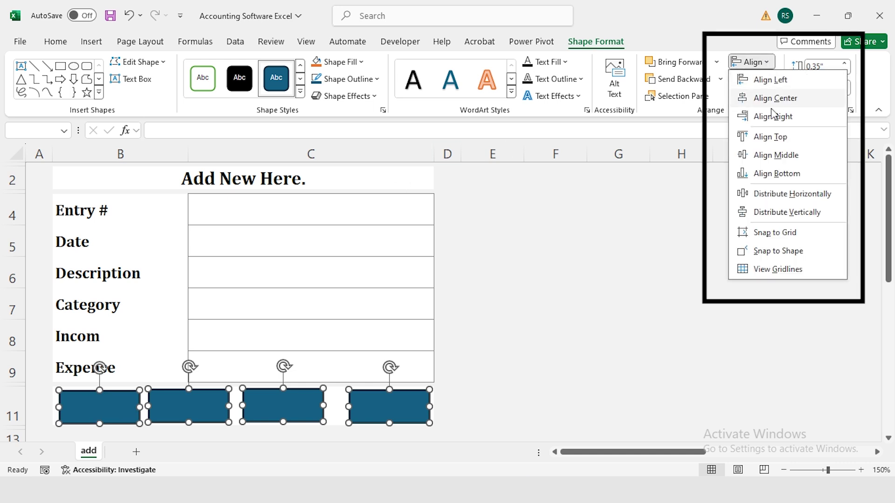
{"action": "left_click", "coordinate": [769, 137]}
{"action": "left_click", "coordinate": [764, 62]}
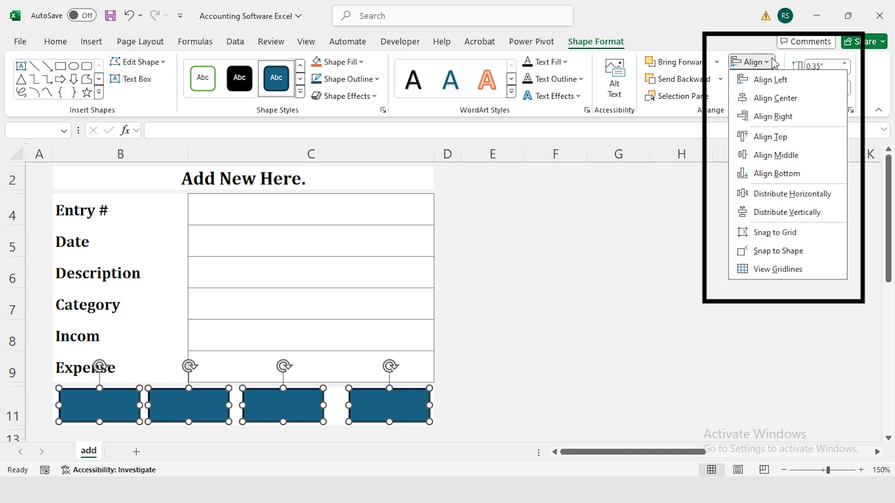
{"action": "left_click", "coordinate": [769, 197]}
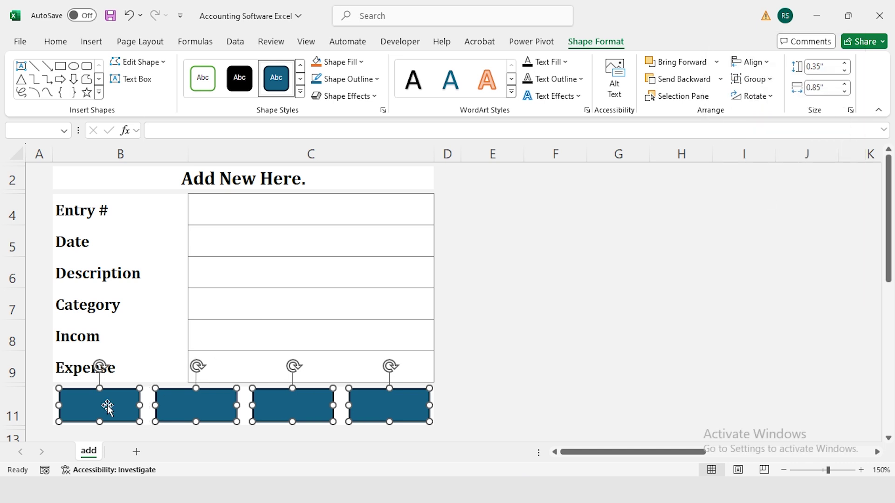
{"action": "left_click", "coordinate": [162, 439]}
Label the four rectangles, in order from column B, Add, Search, Update and Reset.
{"action": "left_click", "coordinate": [113, 401]}
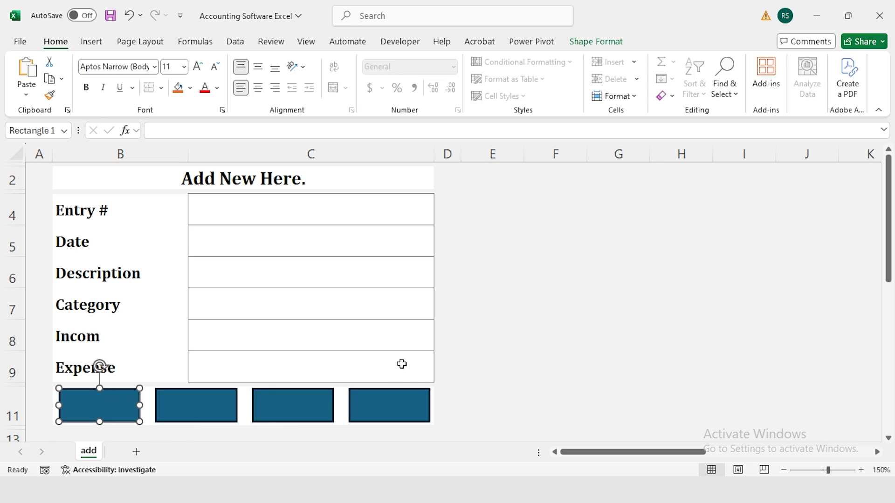
{"action": "type", "text": "Add"}
{"action": "left_click", "coordinate": [189, 405]}
{"action": "type", "text": "Search"}
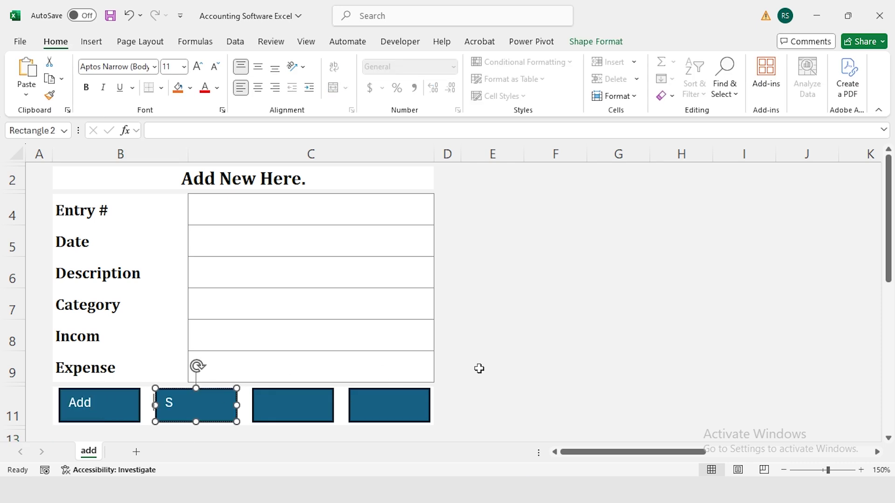
{"action": "left_click", "coordinate": [309, 403]}
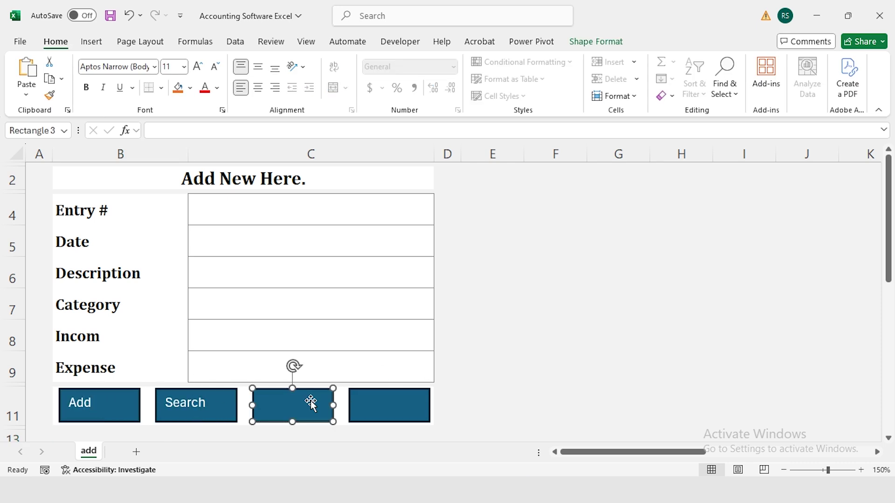
{"action": "type", "text": "Update"}
{"action": "left_click", "coordinate": [385, 401]}
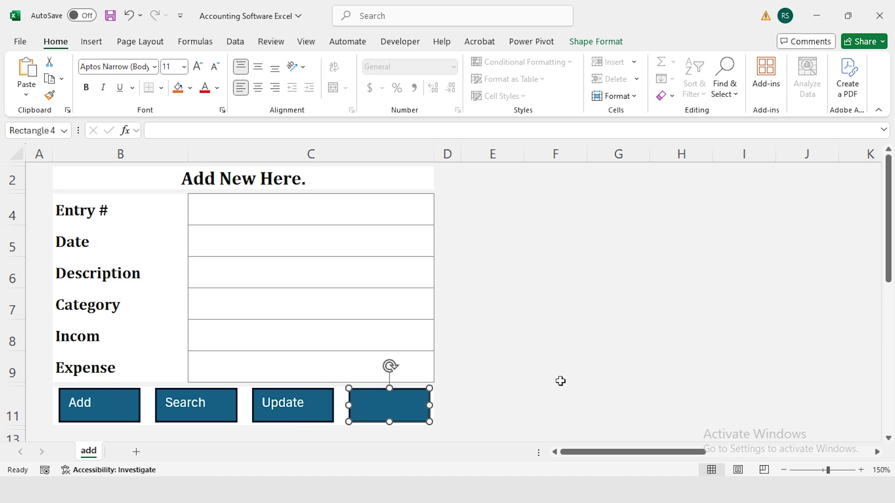
{"action": "type", "text": "Reset"}
{"action": "left_click", "coordinate": [474, 421]}
Align the text of all four buttons to the right and to the bottom of their shapes.
{"action": "left_click", "coordinate": [388, 412], "text": "ctrl"}
{"action": "left_click", "coordinate": [298, 409], "text": "ctrl"}
{"action": "left_click", "coordinate": [205, 405], "text": "ctrl"}
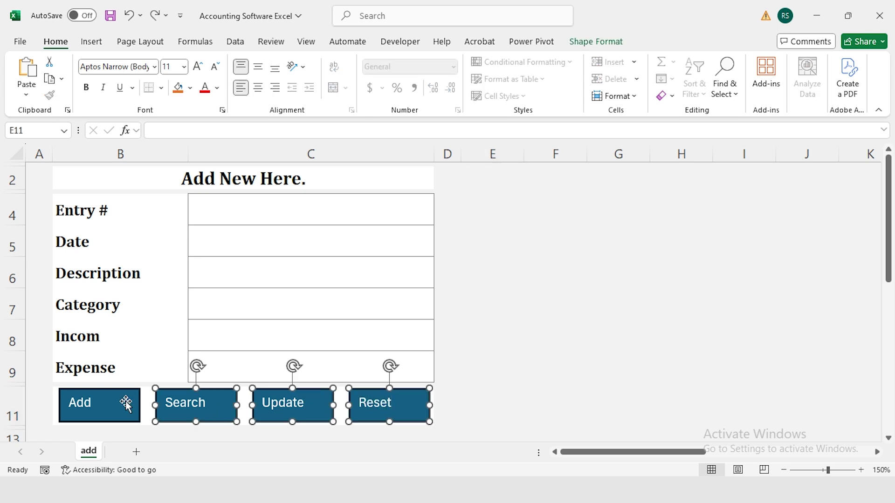
{"action": "left_click", "coordinate": [126, 404], "text": "ctrl"}
{"action": "left_click", "coordinate": [278, 90]}
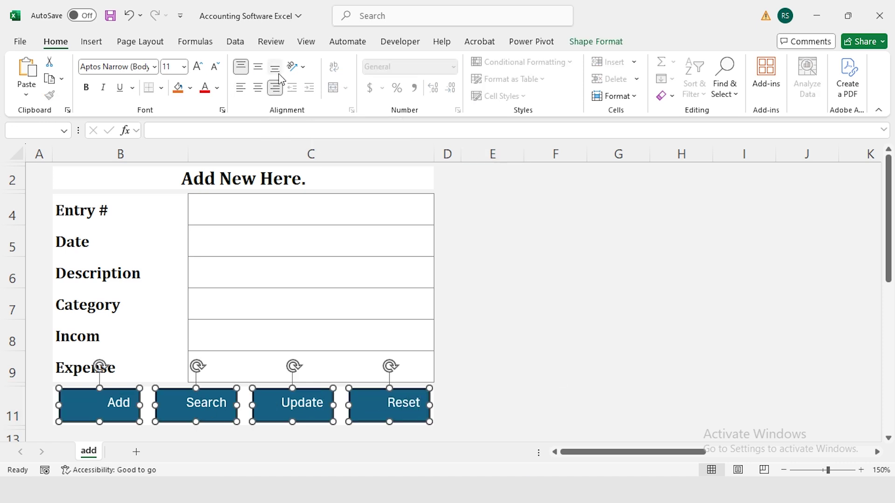
{"action": "left_click", "coordinate": [279, 70]}
Make the labels of the four buttons bold and set their font size to 8.
{"action": "left_click", "coordinate": [86, 87]}
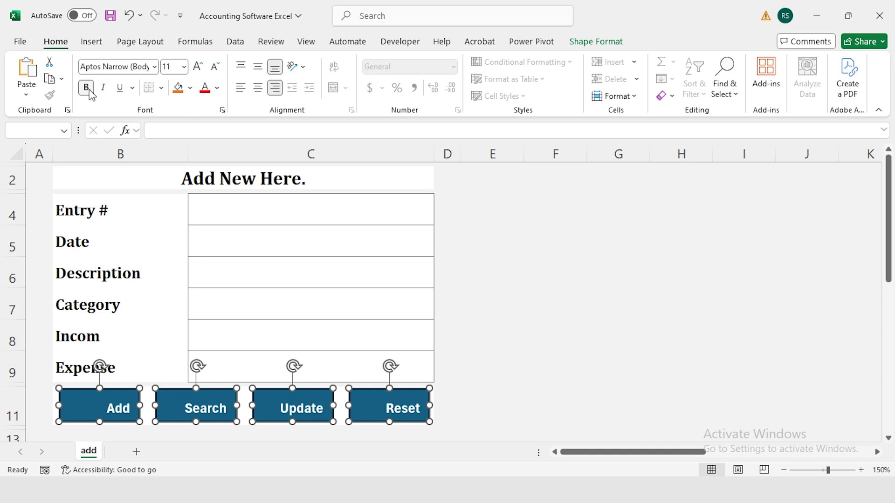
{"action": "left_click", "coordinate": [169, 67]}
{"action": "type", "text": "8"}
{"action": "key", "text": "Return"}
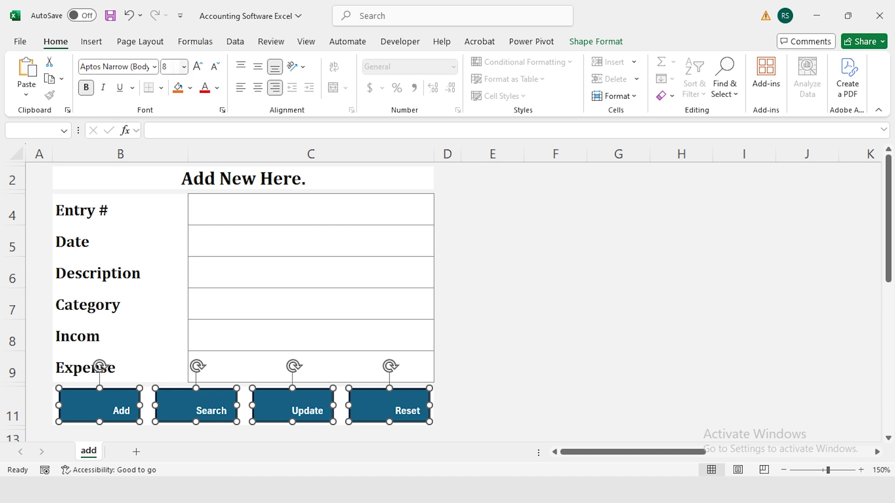
{"action": "left_click", "coordinate": [481, 392]}
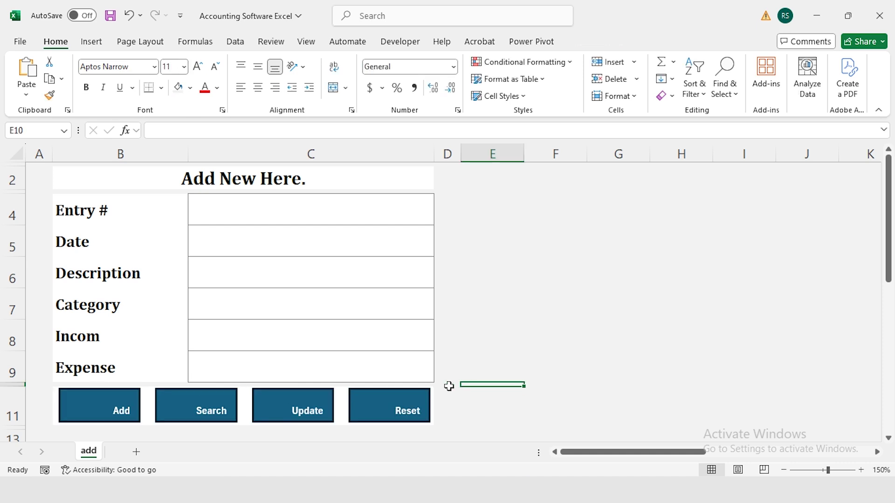
Give the Search button the light blue filled theme style with a dark outline.
{"action": "left_click", "coordinate": [171, 392]}
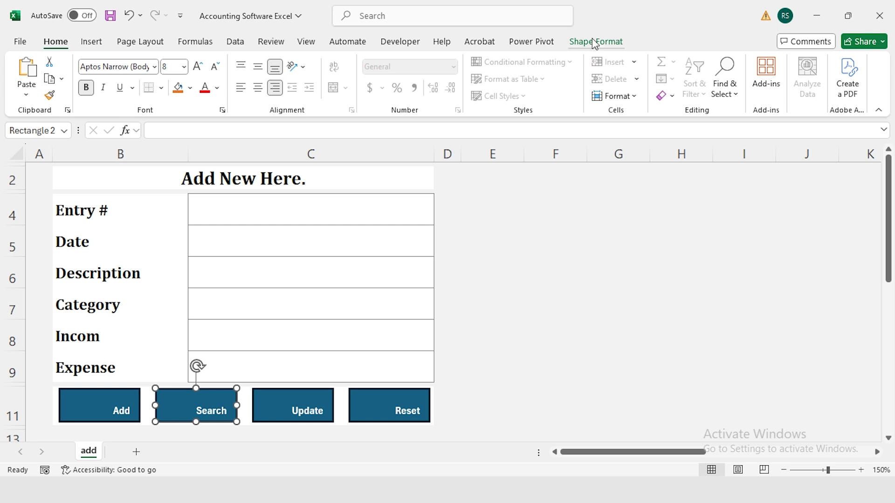
{"action": "left_click", "coordinate": [594, 41]}
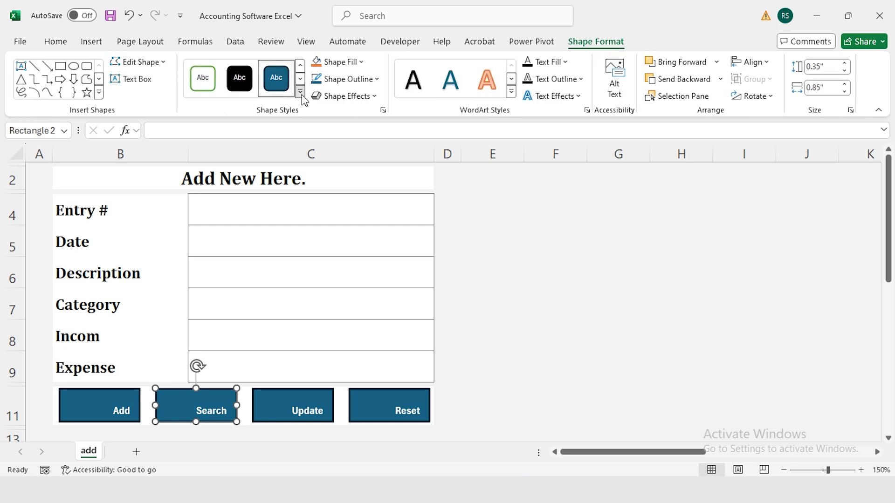
{"action": "left_click", "coordinate": [297, 92]}
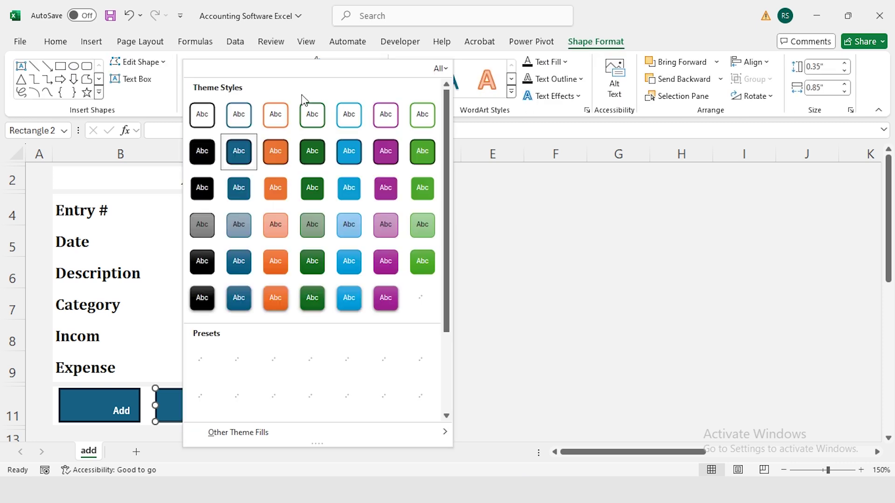
{"action": "left_click", "coordinate": [349, 150]}
Apply the outlined theme fill styles to the remaining buttons: orange for Update and purple for Reset.
{"action": "left_click", "coordinate": [284, 402]}
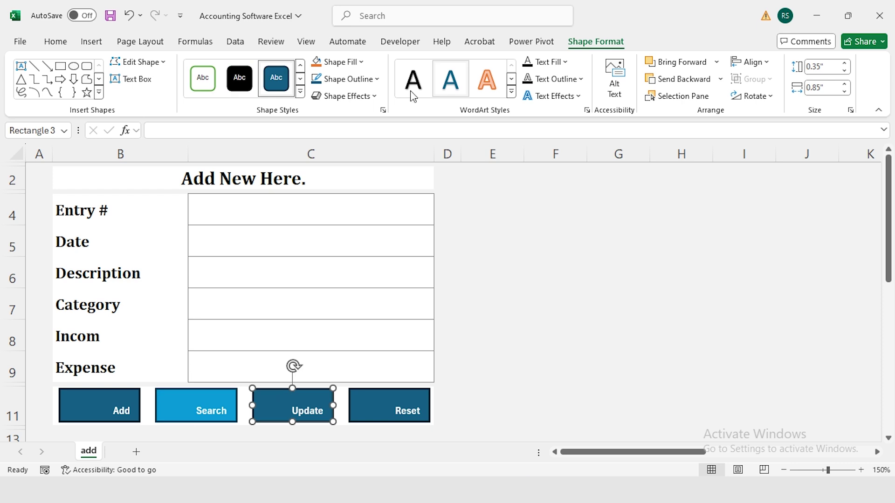
{"action": "left_click", "coordinate": [301, 92]}
{"action": "left_click", "coordinate": [276, 149]}
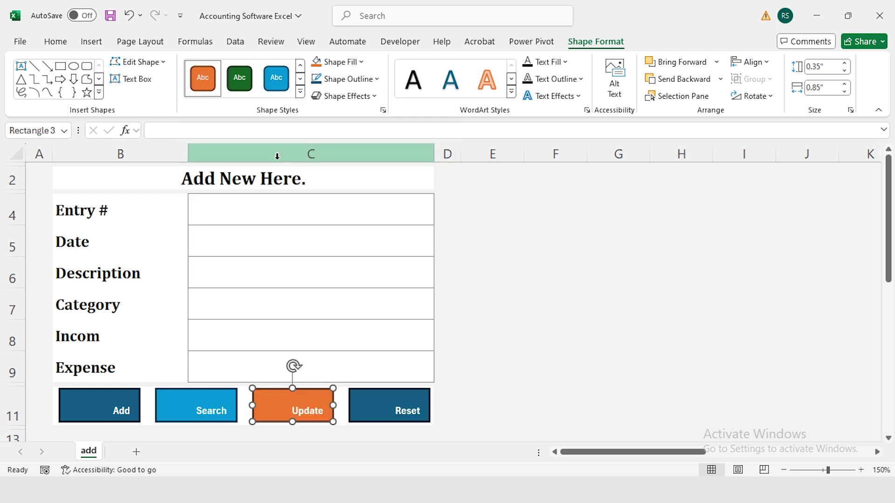
{"action": "left_click", "coordinate": [369, 401]}
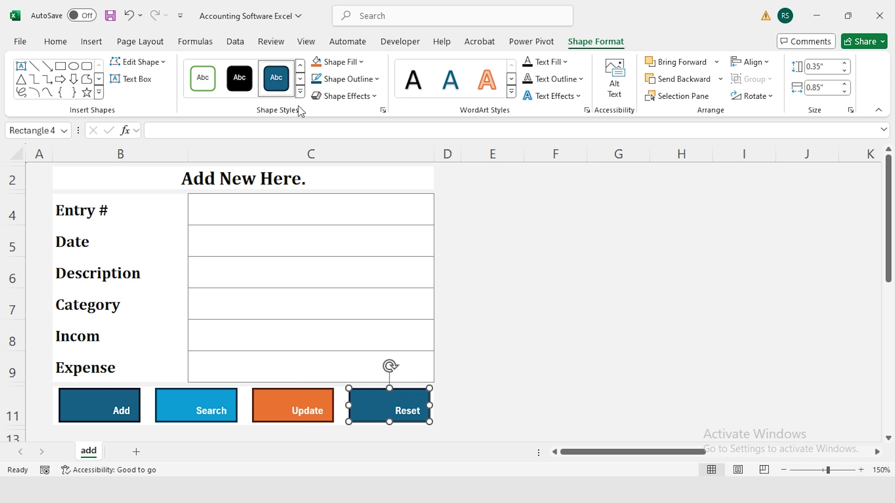
{"action": "left_click", "coordinate": [300, 93]}
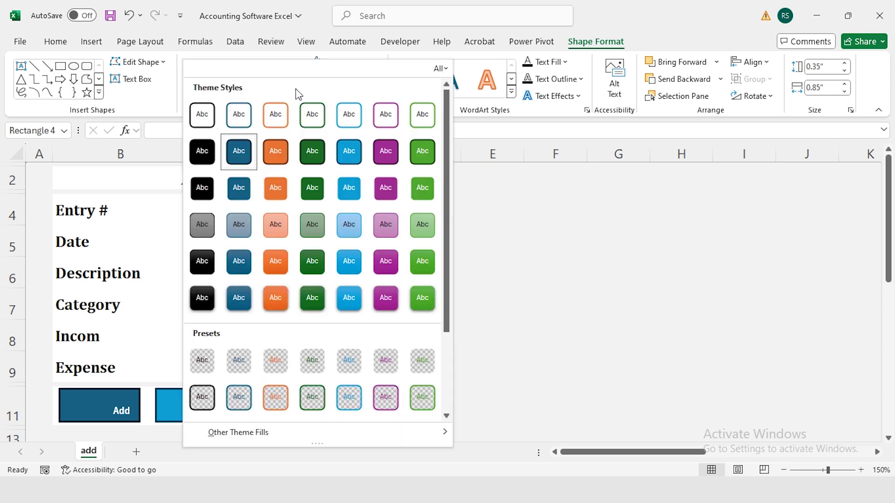
{"action": "left_click", "coordinate": [392, 156]}
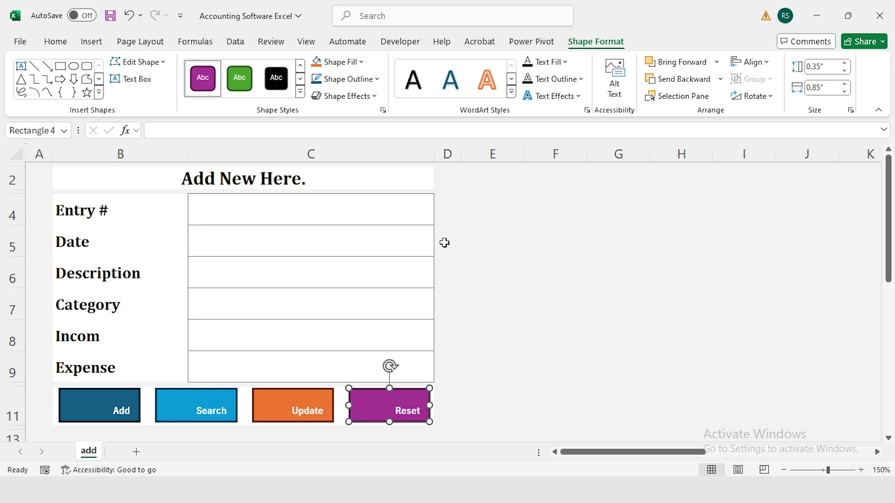
{"action": "key", "text": "Escape"}
Search the stock icons for "save" and select the solid floppy disk icon.
{"action": "left_click", "coordinate": [91, 42]}
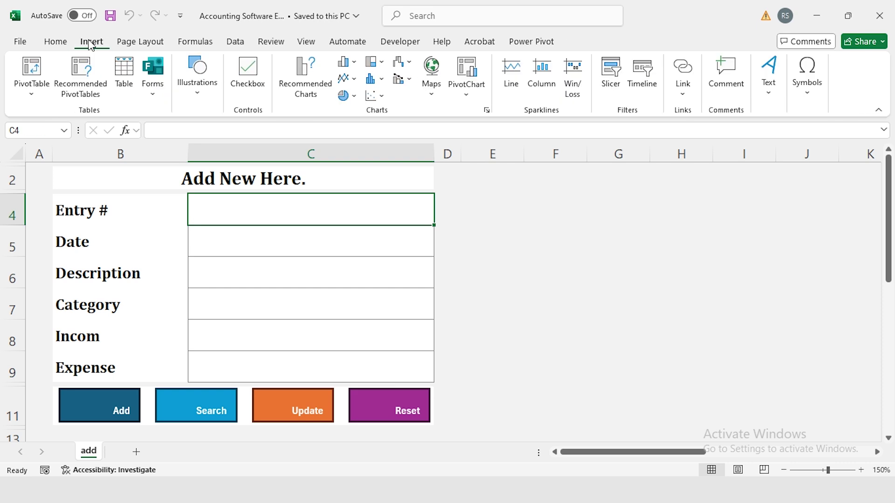
{"action": "left_click", "coordinate": [200, 95]}
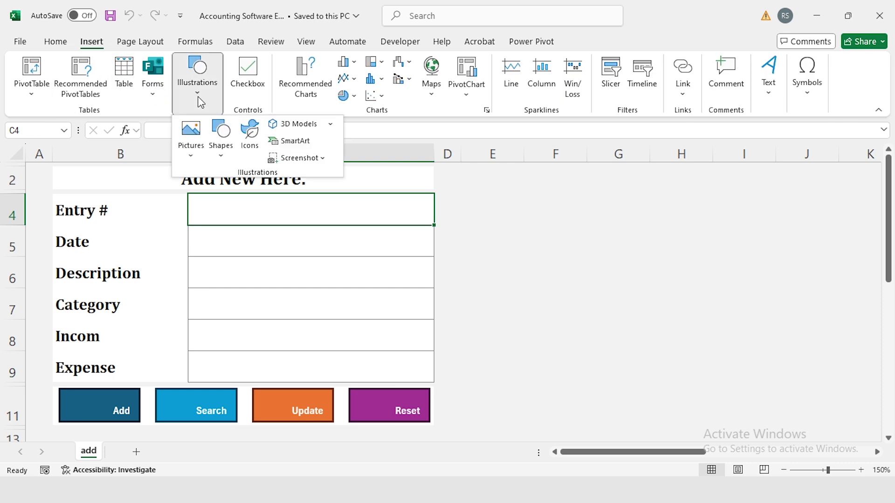
{"action": "left_click", "coordinate": [254, 160]}
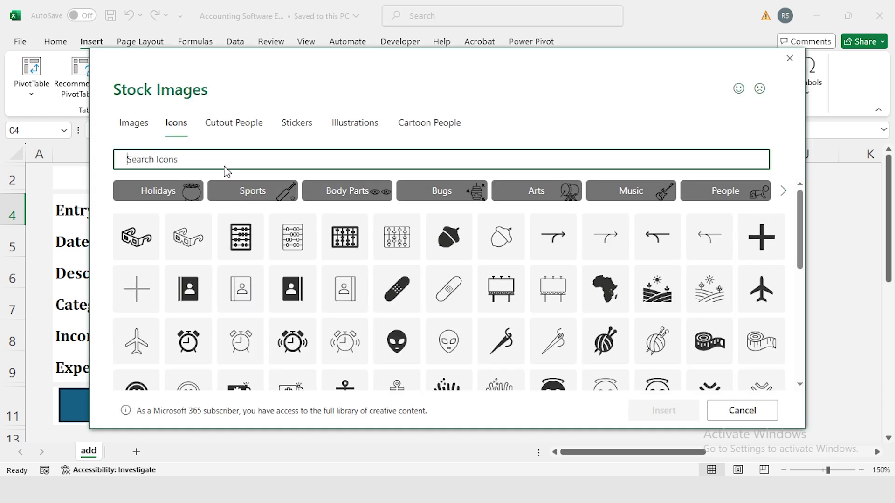
{"action": "type", "text": "save"}
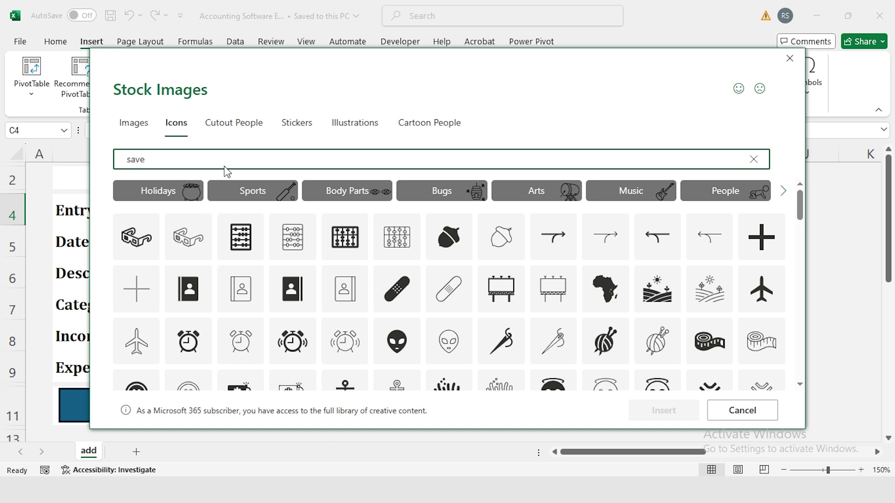
{"action": "left_click", "coordinate": [191, 221]}
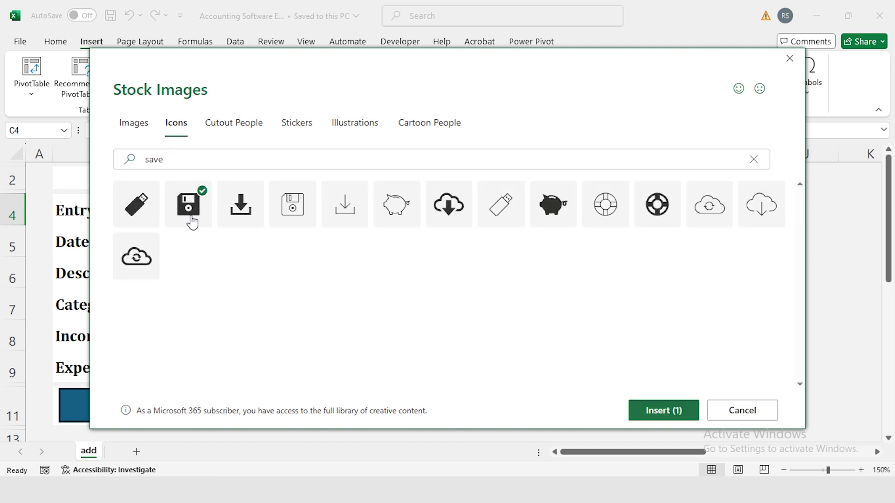
Add the solid magnifier with pulse line from a "search" query and the solid two-arrow circle from a "refresh" query to the icon selection.
{"action": "double_click", "coordinate": [194, 160]}
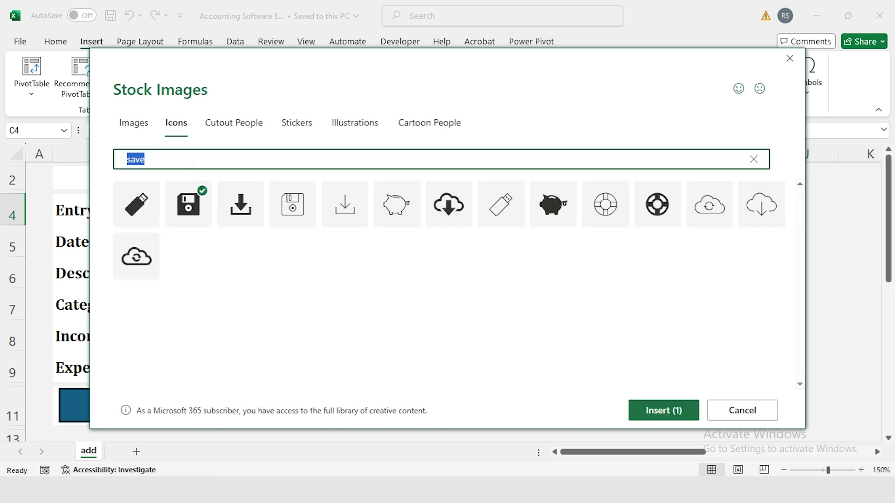
{"action": "type", "text": "search"}
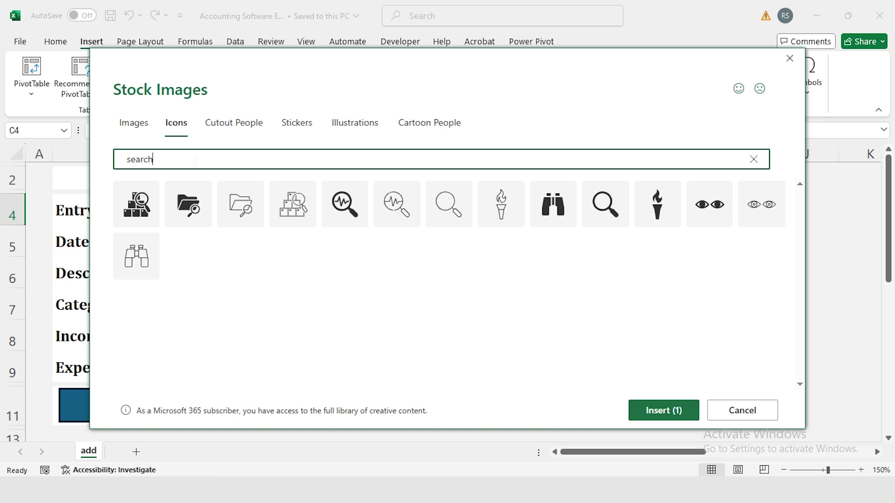
{"action": "left_click", "coordinate": [350, 214]}
{"action": "double_click", "coordinate": [212, 160]}
{"action": "type", "text": "re"}
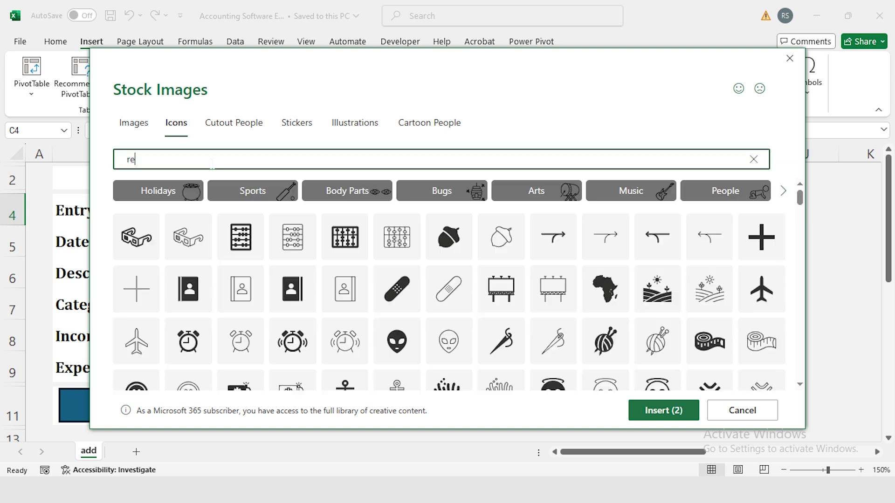
{"action": "type", "text": "fresh"}
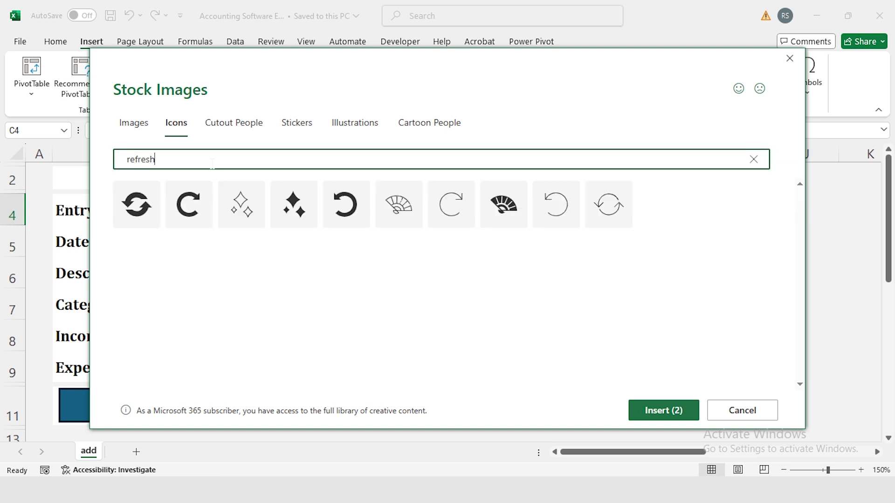
{"action": "left_click", "coordinate": [140, 207]}
Search the icons for "setting", select the solid single gear, and insert all four chosen icons into the sheet.
{"action": "double_click", "coordinate": [294, 162]}
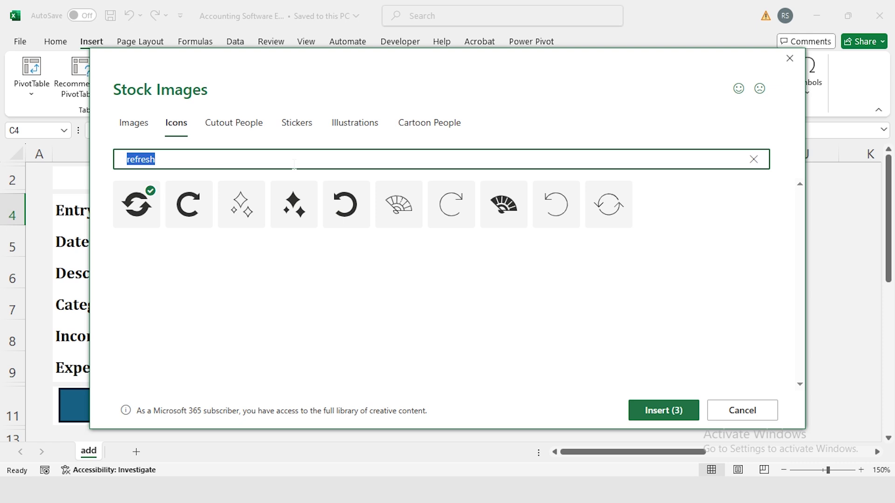
{"action": "type", "text": "setting"}
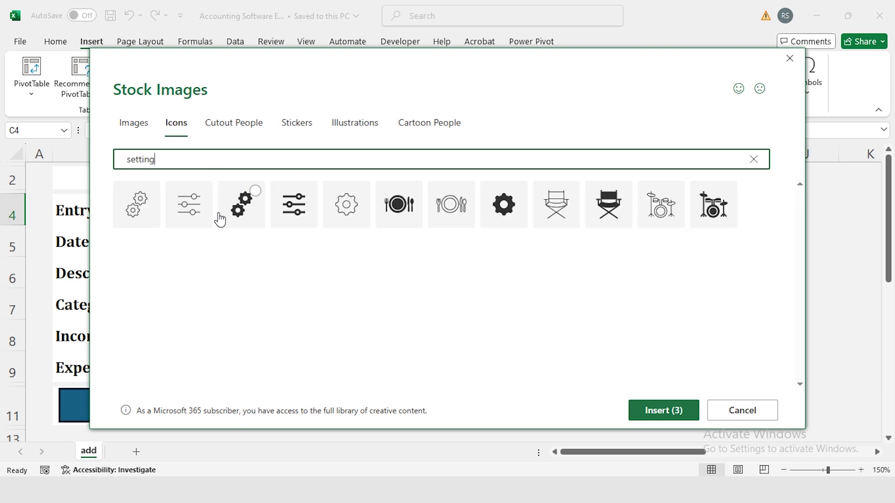
{"action": "left_click", "coordinate": [506, 220]}
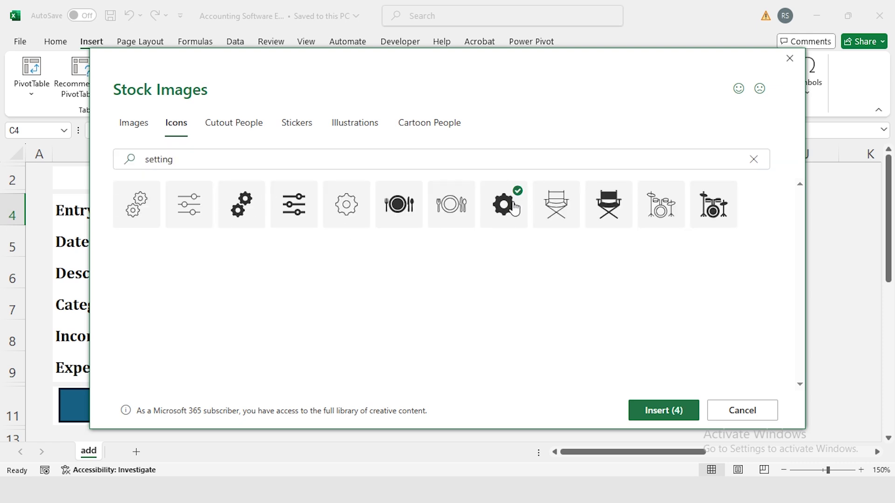
{"action": "left_click", "coordinate": [659, 411]}
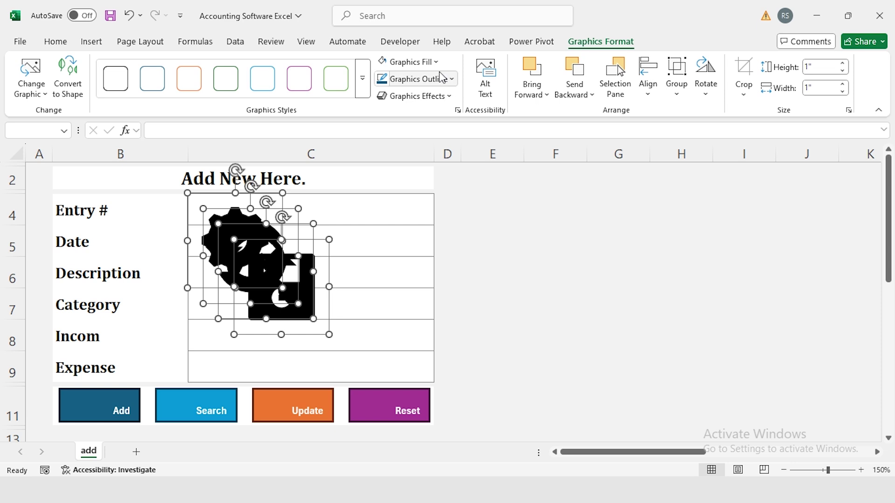
Fill the four inserted icons with white and set their height to .3 inches.
{"action": "left_click", "coordinate": [409, 61]}
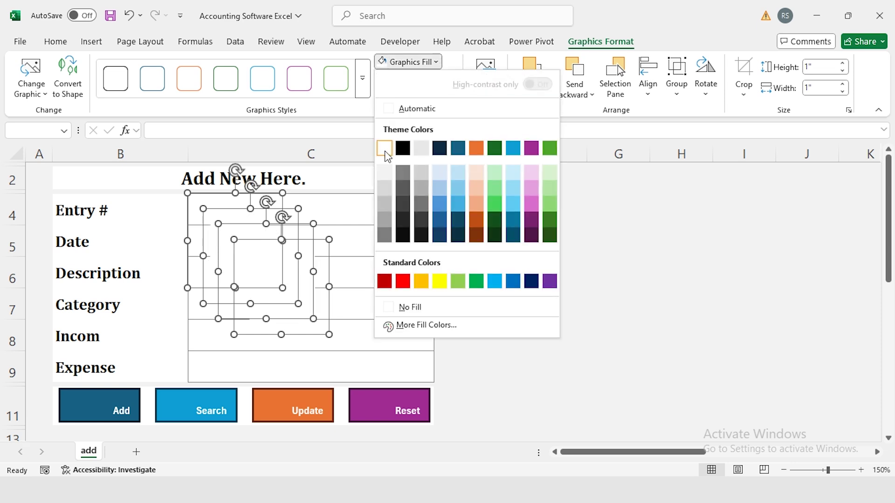
{"action": "left_click", "coordinate": [385, 151]}
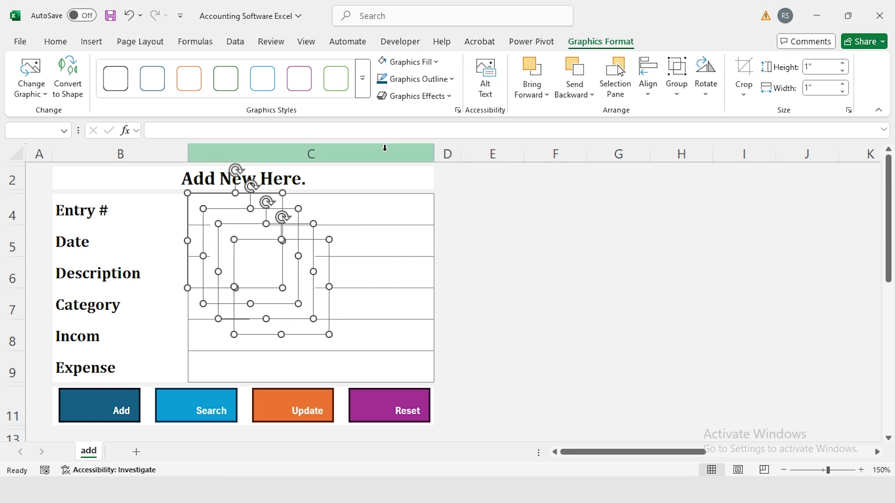
{"action": "left_click", "coordinate": [822, 67]}
{"action": "type", "text": "."}
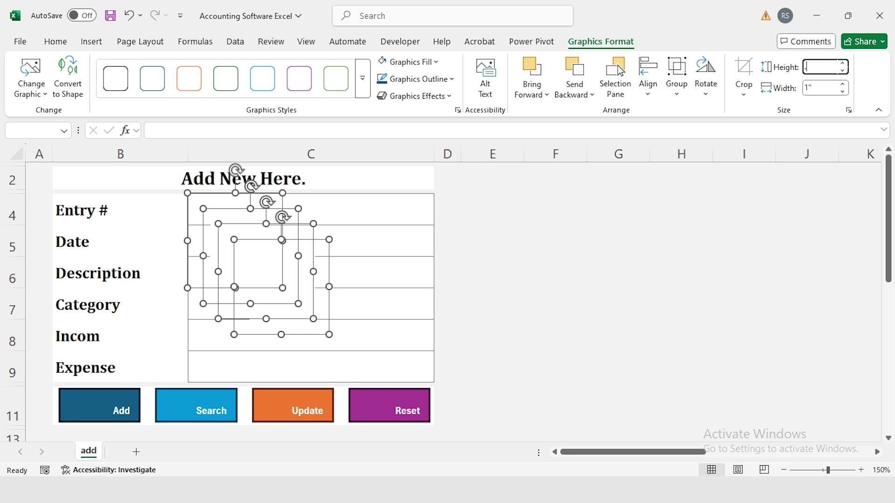
{"action": "type", "text": "3"}
{"action": "key", "text": "Tab"}
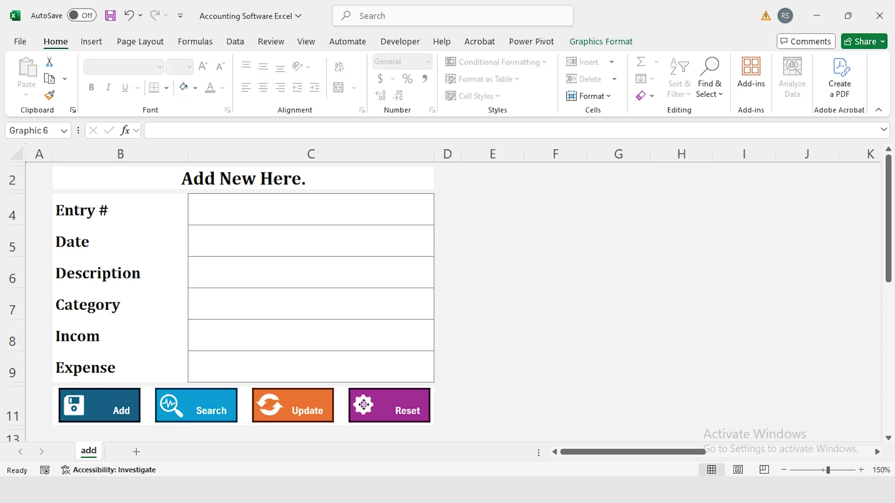
Deselect the button icons, save the workbook, and return to the Entry # cell C4.
{"action": "left_click", "coordinate": [517, 376]}
{"action": "key", "text": "ctrl+s"}
{"action": "left_click", "coordinate": [268, 216]}
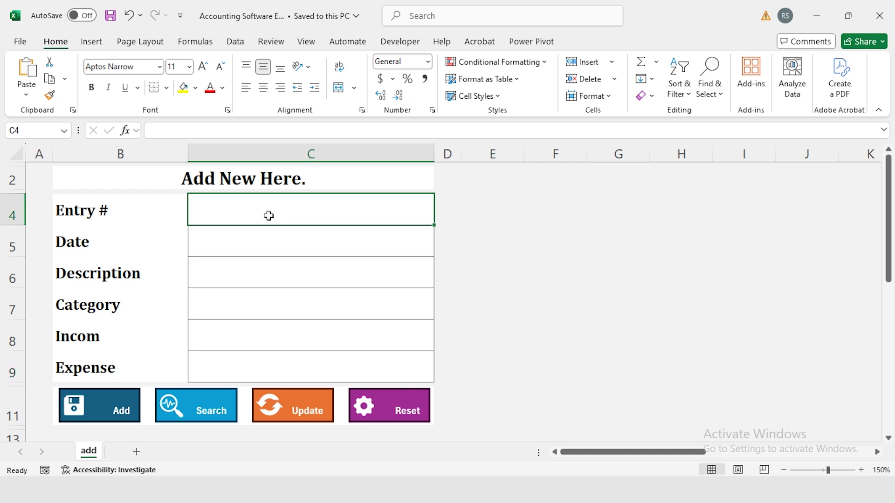
Add a new worksheet after the add sheet and name it data.
{"action": "left_click", "coordinate": [137, 452]}
{"action": "double_click", "coordinate": [133, 451]}
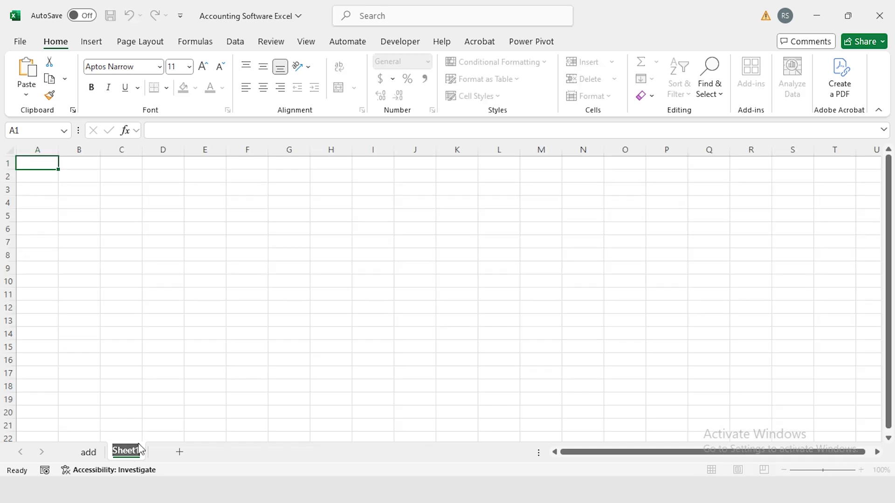
{"action": "type", "text": "data"}
{"action": "key", "text": "Return"}
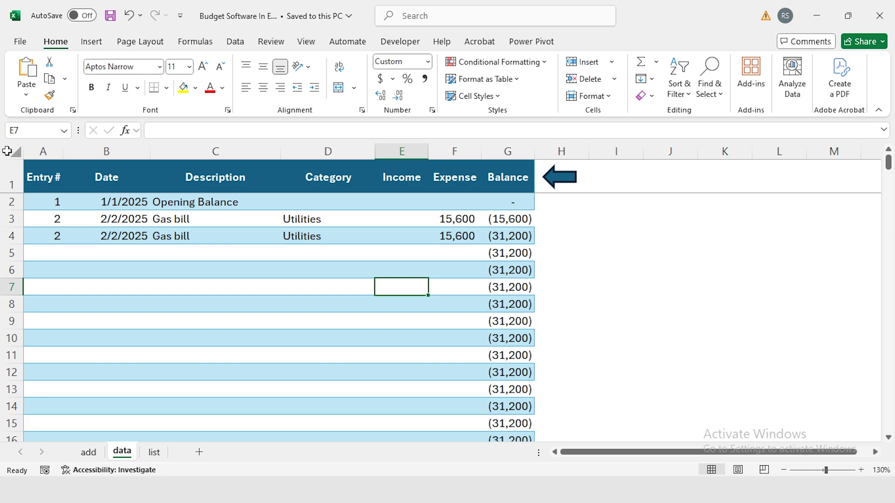
Copy the entire data sheet from the Budget Software workbook and paste it into the new data sheet of Accounting Software Excel.
{"action": "left_click", "coordinate": [10, 154]}
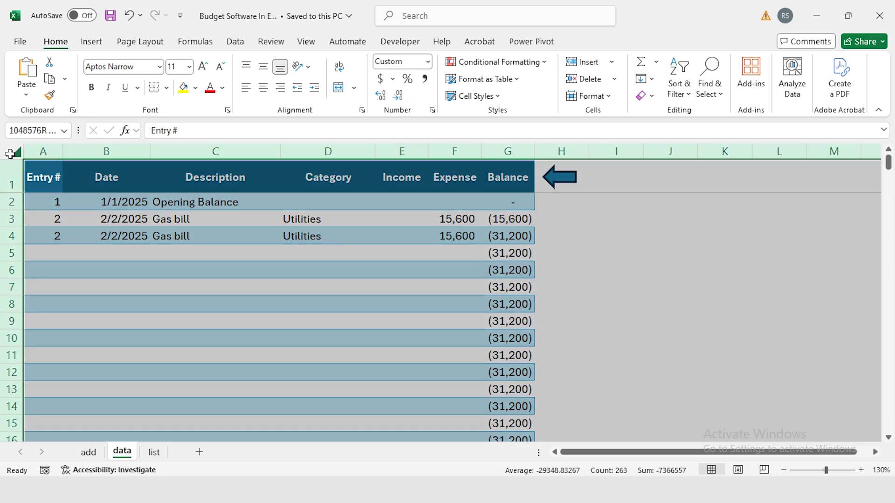
{"action": "key", "text": "ctrl+c"}
{"action": "key", "text": "alt+Tab"}
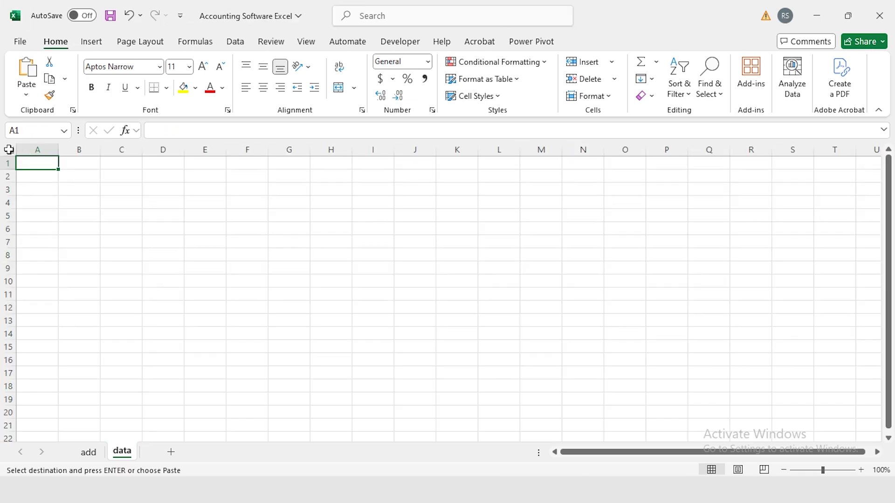
{"action": "left_click", "coordinate": [8, 149]}
{"action": "key", "text": "ctrl+v"}
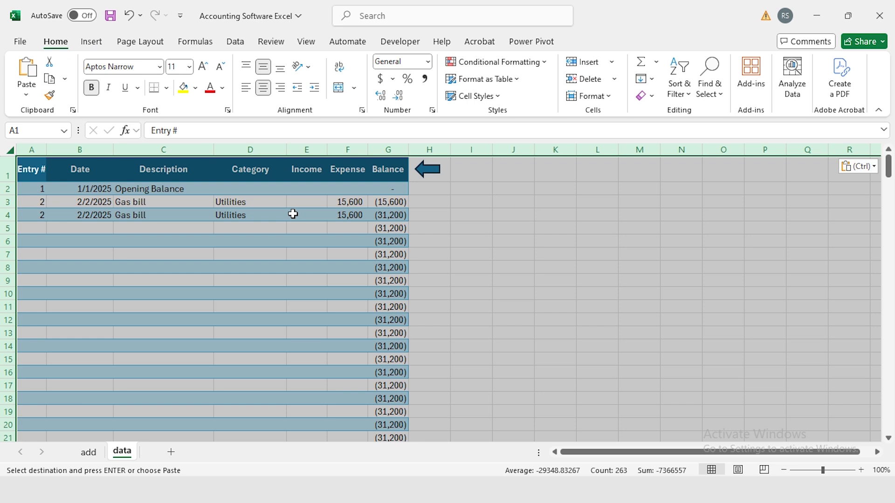
Hide the gridlines on the data sheet and open the running balance formula in cell G3 for inspection.
{"action": "left_click", "coordinate": [307, 42]}
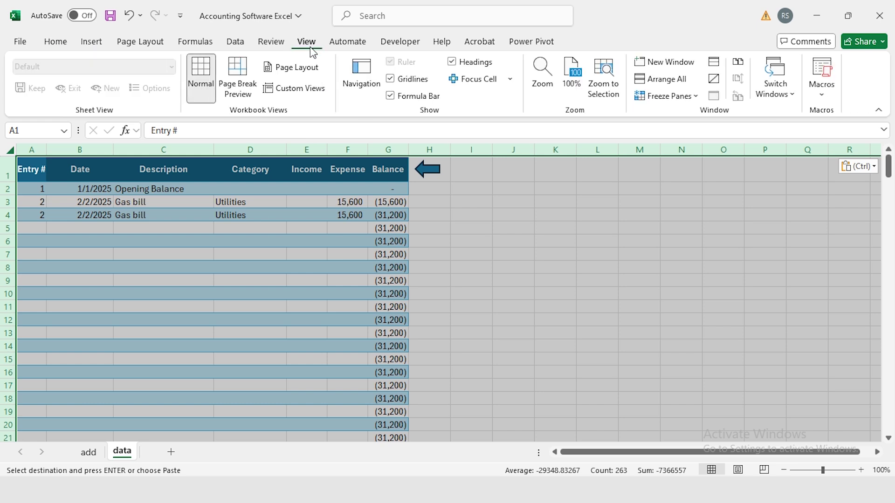
{"action": "left_click", "coordinate": [390, 79]}
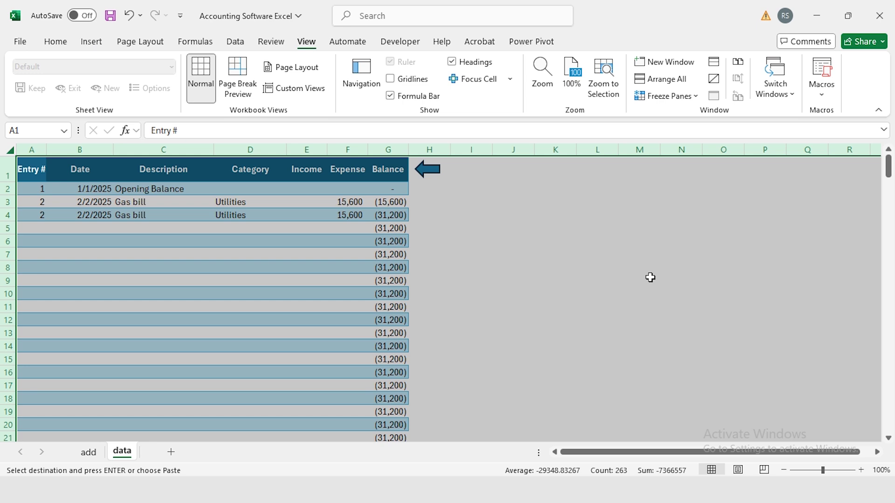
{"action": "left_click", "coordinate": [860, 470]}
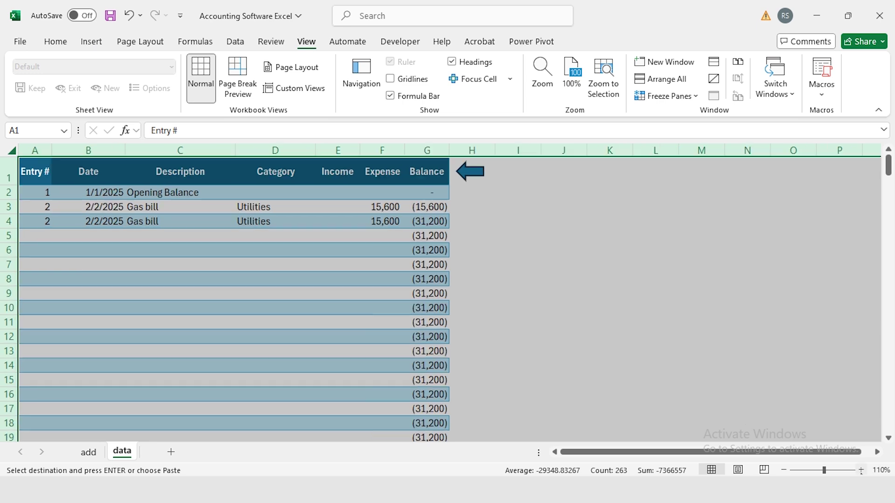
{"action": "left_click", "coordinate": [860, 469]}
{"action": "left_click", "coordinate": [861, 470]}
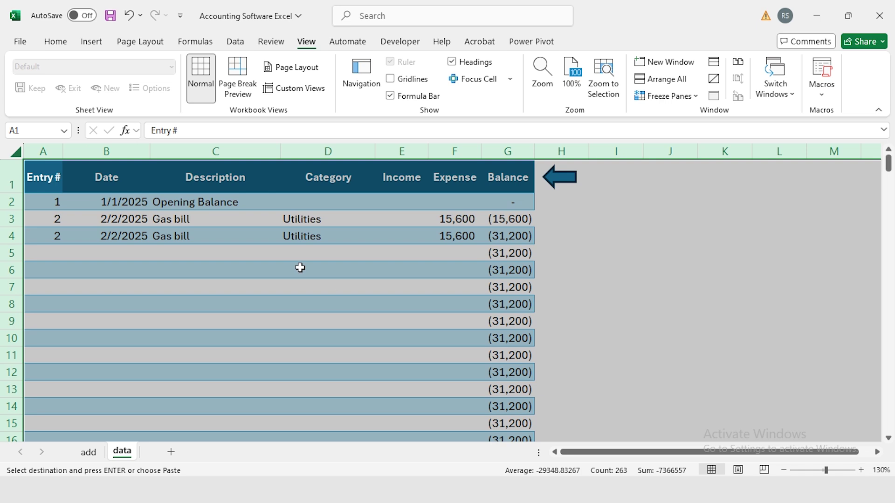
{"action": "left_click", "coordinate": [41, 179]}
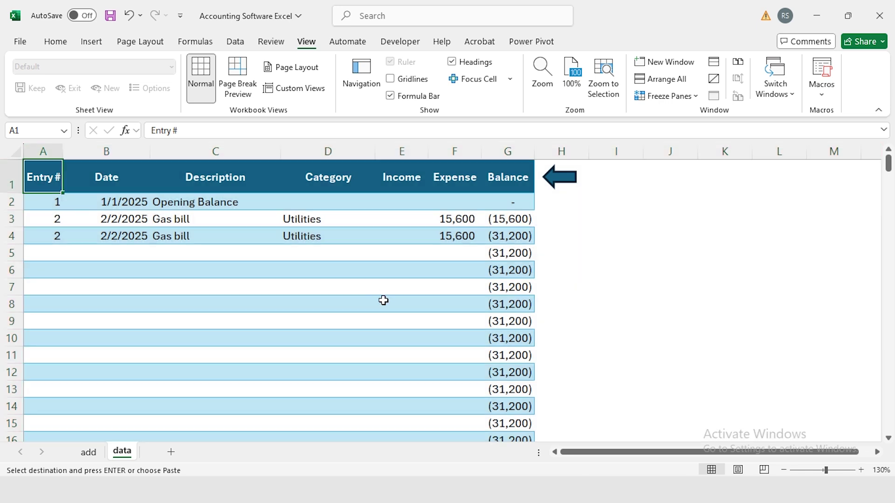
{"action": "key", "text": "Escape"}
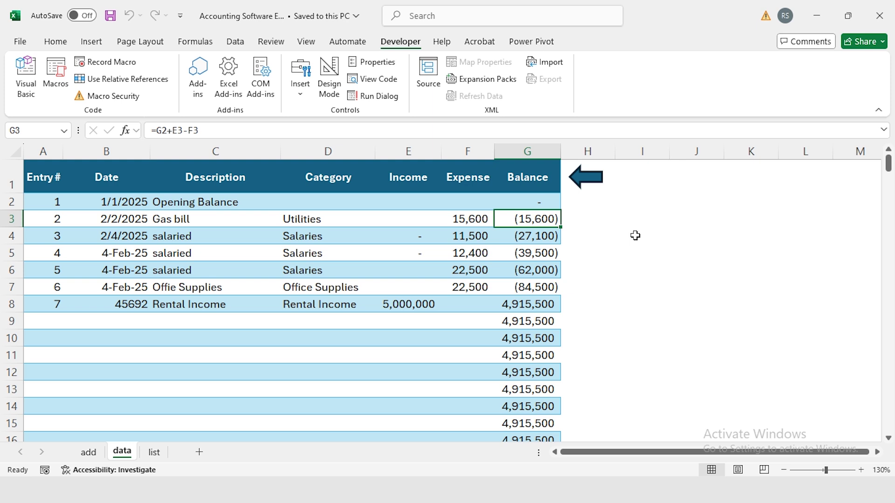
{"action": "key", "text": "F2"}
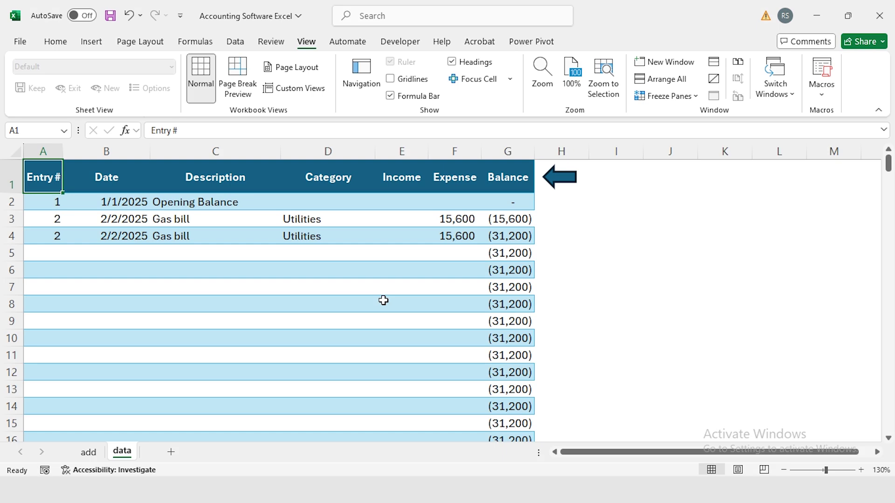
Add a third worksheet after the data sheet and name it list.
{"action": "left_click", "coordinate": [171, 452]}
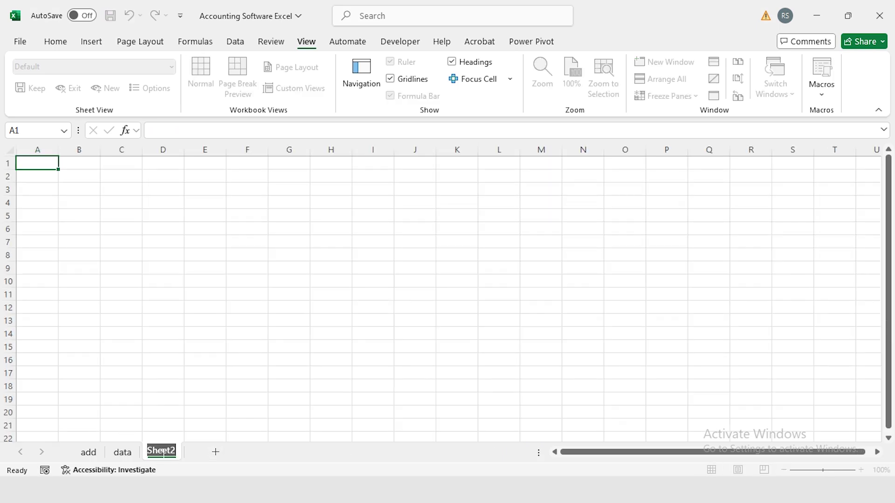
{"action": "double_click", "coordinate": [163, 455]}
{"action": "type", "text": "list"}
{"action": "key", "text": "Return"}
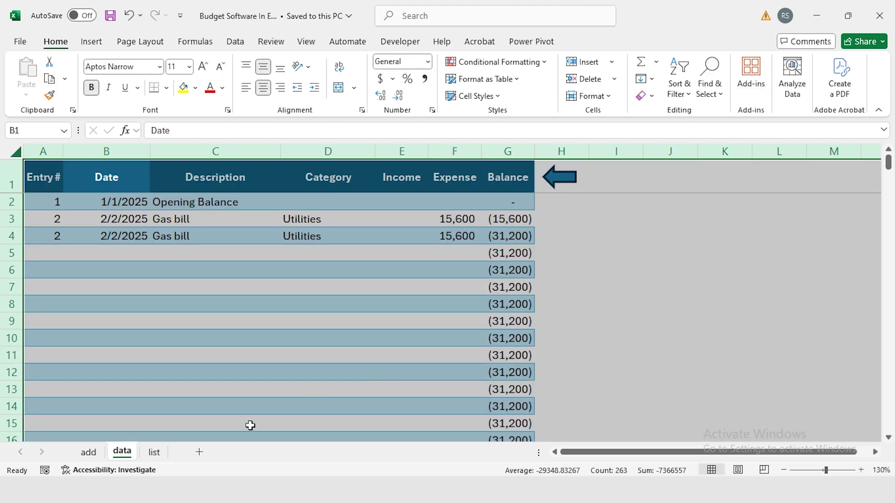
Copy the entire list sheet of categories from the Budget Software workbook and paste it into the new list sheet.
{"action": "left_click", "coordinate": [154, 451]}
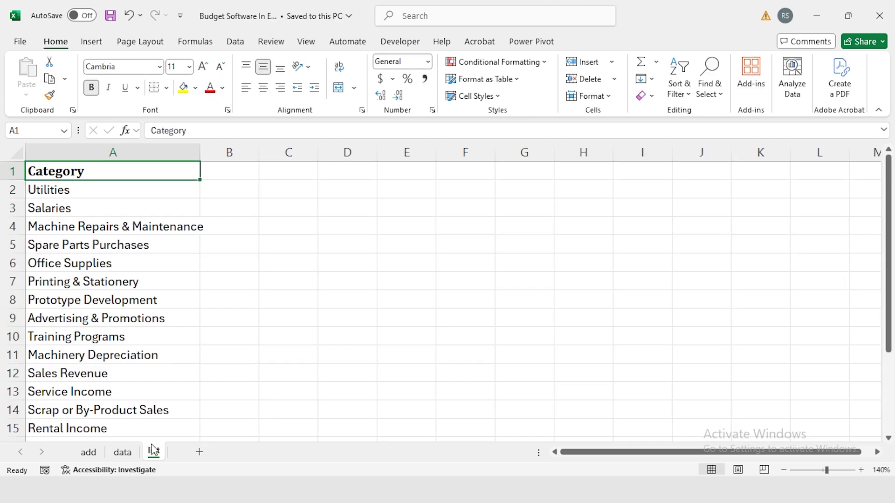
{"action": "left_click", "coordinate": [17, 153]}
{"action": "key", "text": "ctrl+c"}
{"action": "key", "text": "alt+Tab"}
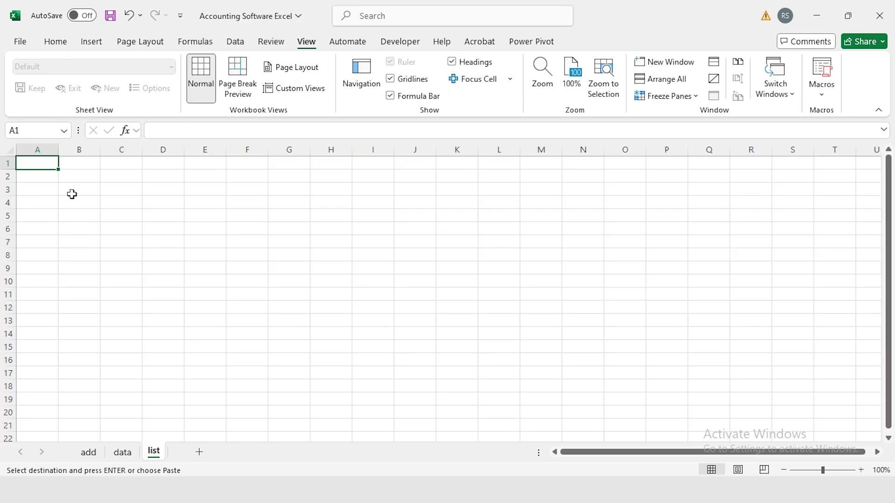
{"action": "left_click", "coordinate": [10, 150]}
{"action": "key", "text": "ctrl+v"}
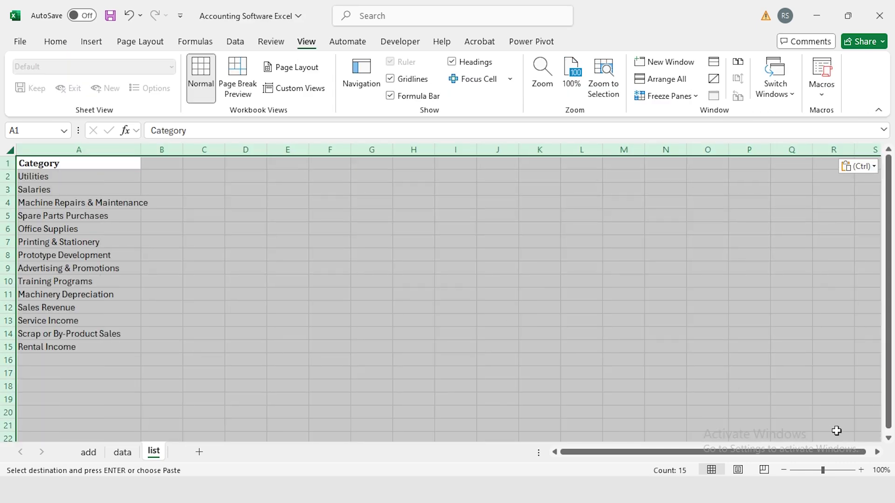
Widen column A of the list sheet slightly so the longest category name fits.
{"action": "scroll", "coordinate": [687, 420], "scroll_direction": "up", "scroll_amount": 3}
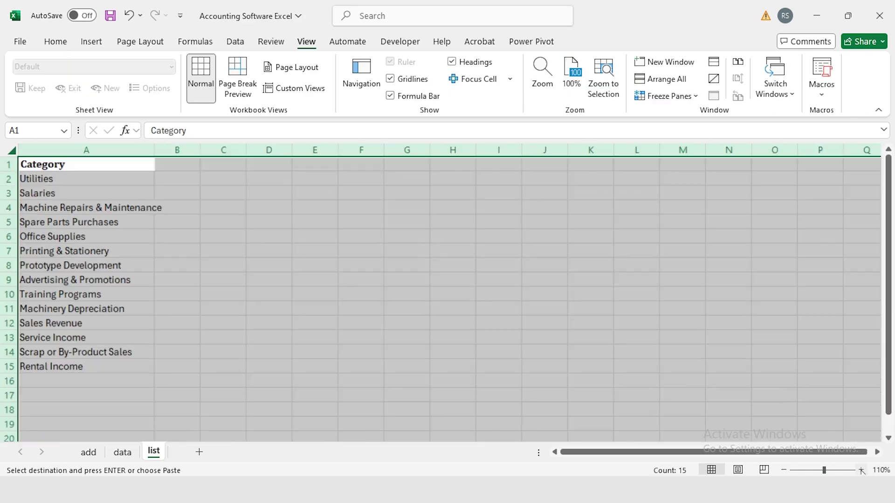
{"action": "left_click", "coordinate": [105, 169]}
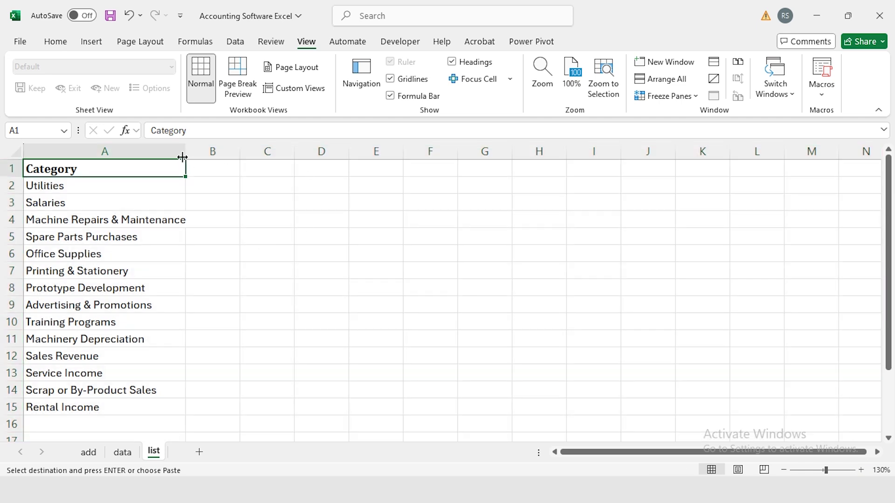
{"action": "left_click_drag", "start_coordinate": [185, 151], "coordinate": [203, 152]}
Fill the Category entry cell C7 on the add sheet with light gray from the second row of white theme shades.
{"action": "left_click", "coordinate": [89, 452]}
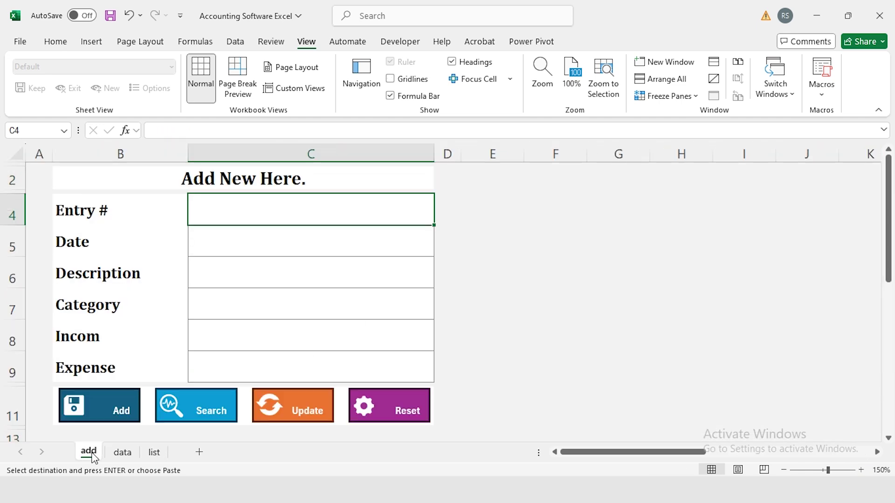
{"action": "left_click", "coordinate": [219, 303]}
{"action": "left_click", "coordinate": [57, 42]}
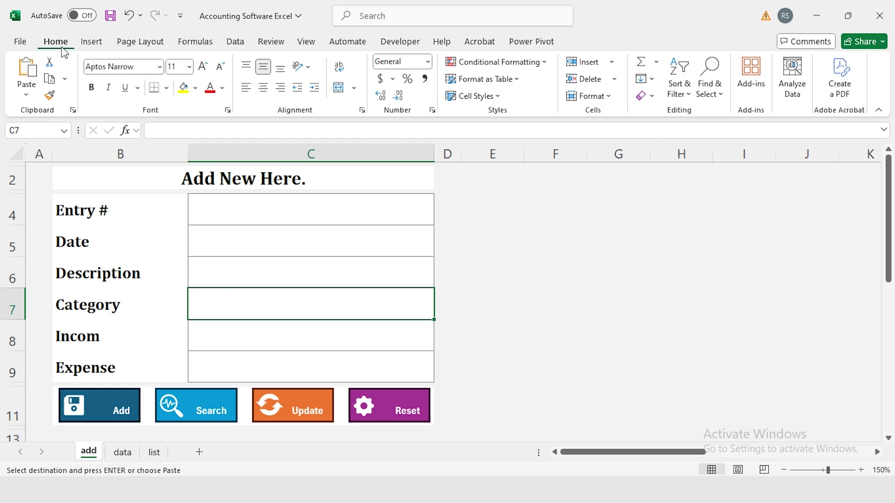
{"action": "left_click", "coordinate": [195, 88]}
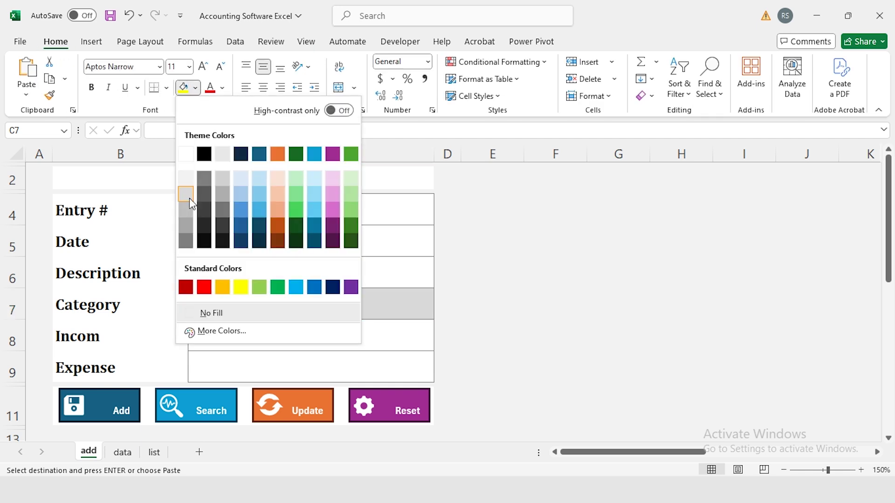
{"action": "left_click", "coordinate": [185, 193]}
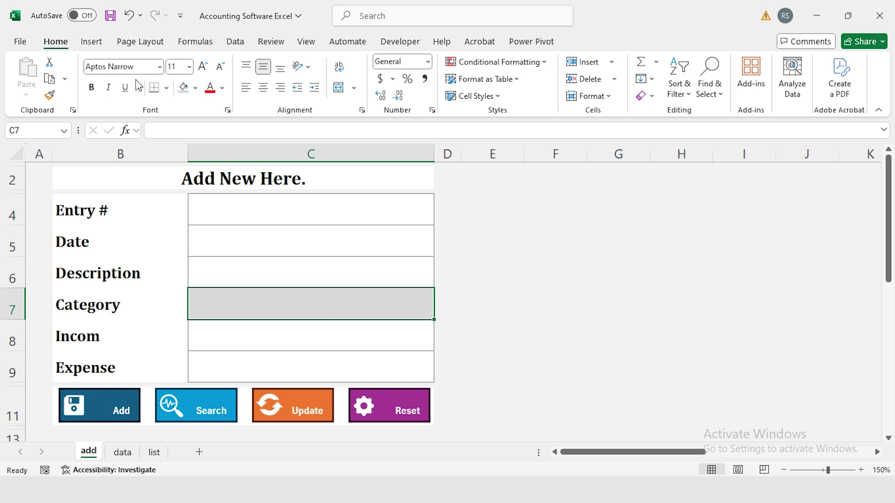
Add list validation with an in-cell dropdown to Category cell C7, using =list!$A$2:$A$15 as the source, and open the dropdown.
{"action": "left_click", "coordinate": [236, 42]}
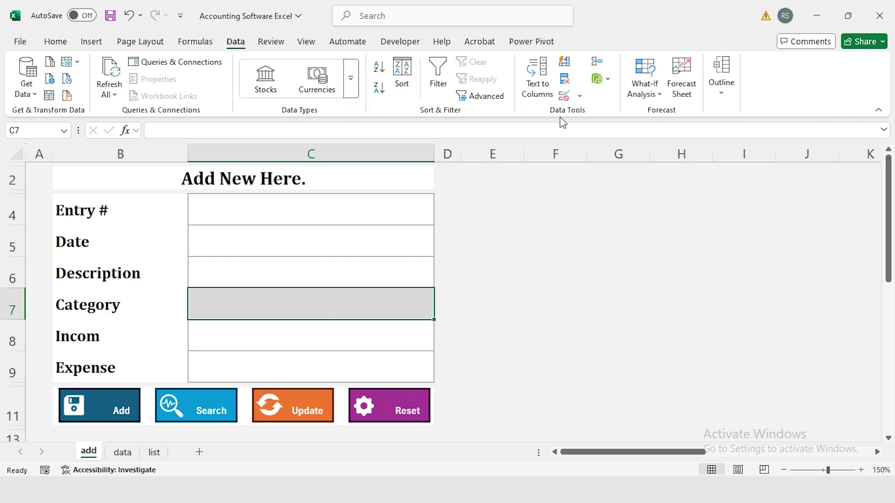
{"action": "left_click", "coordinate": [581, 96]}
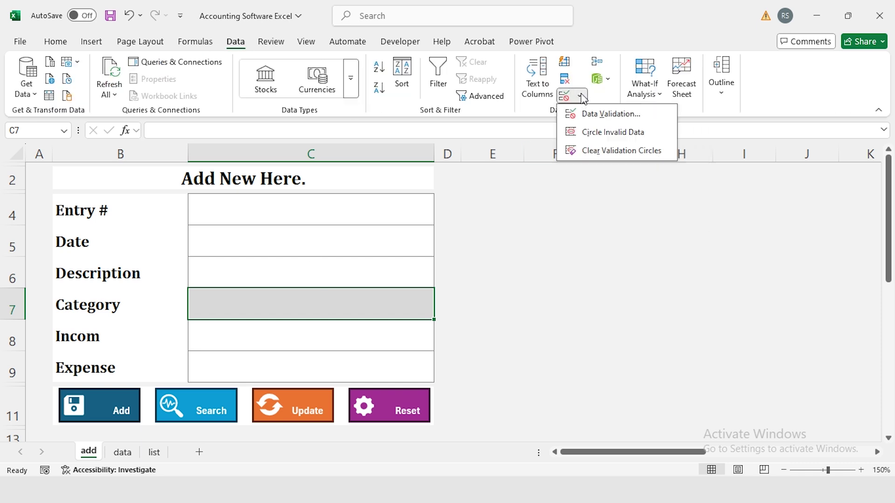
{"action": "left_click", "coordinate": [650, 120]}
{"action": "left_click", "coordinate": [250, 157]}
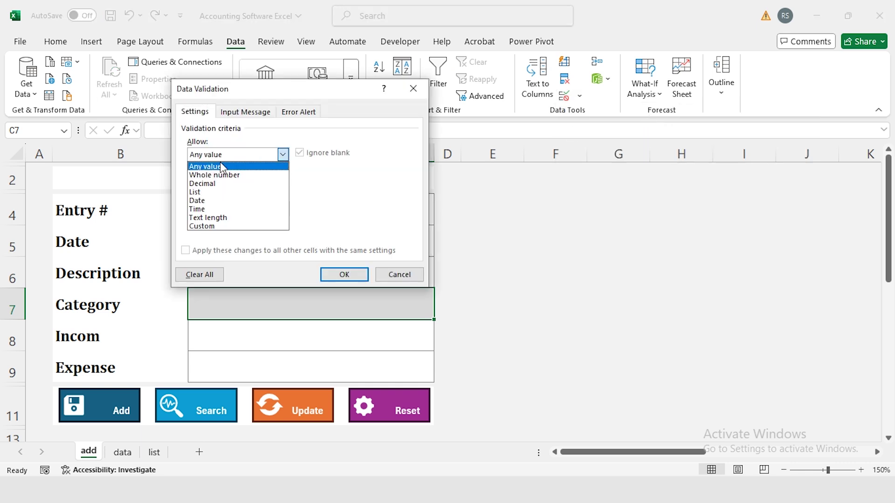
{"action": "left_click", "coordinate": [202, 193]}
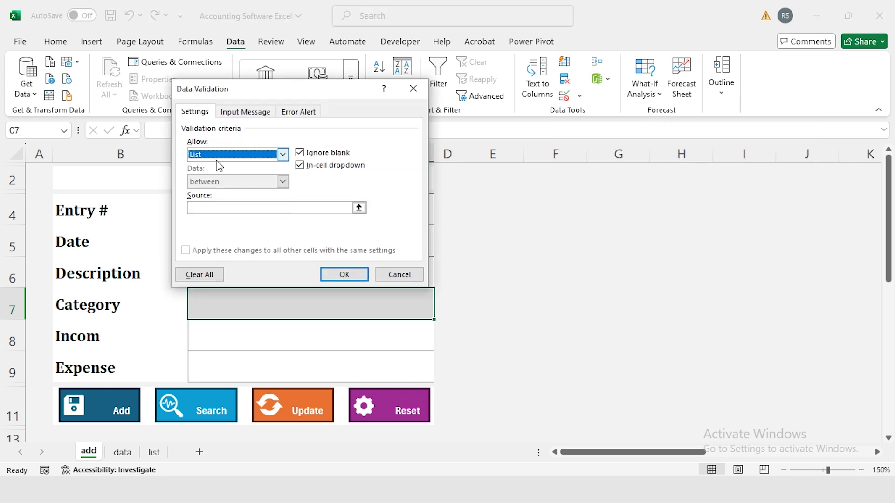
{"action": "left_click", "coordinate": [358, 208]}
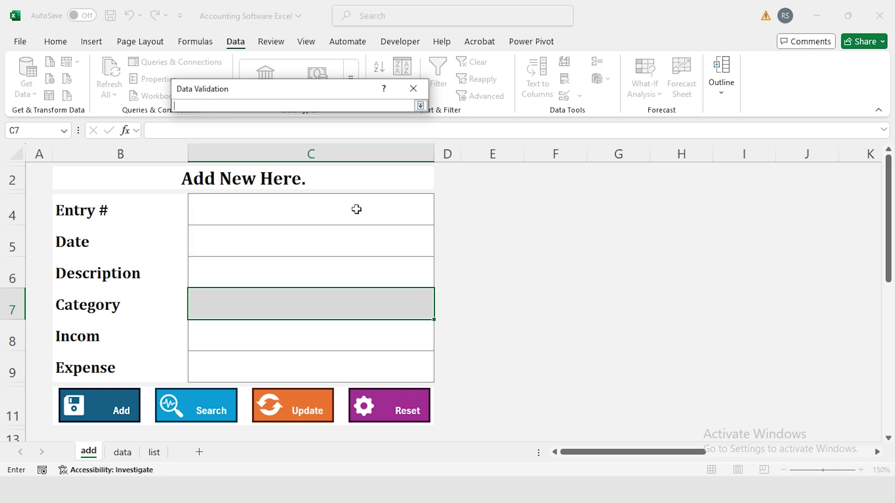
{"action": "left_click", "coordinate": [155, 452]}
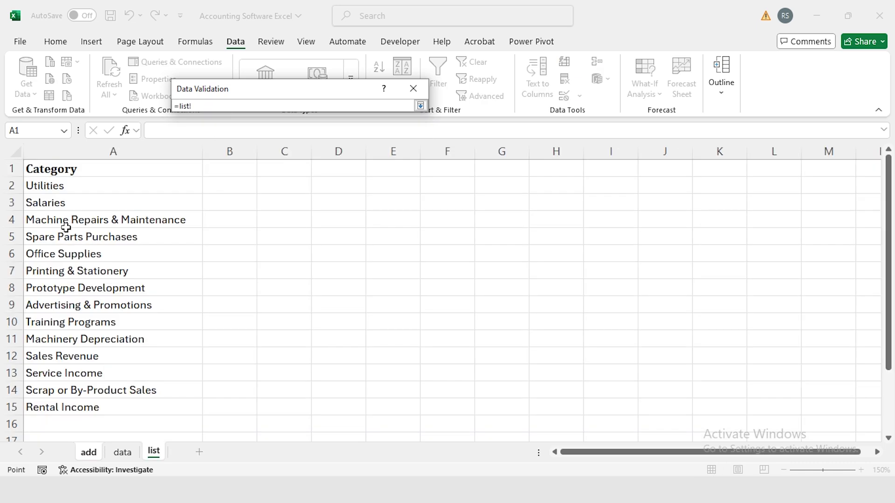
{"action": "left_click", "coordinate": [74, 186]}
{"action": "key", "text": "ctrl+shift+Down"}
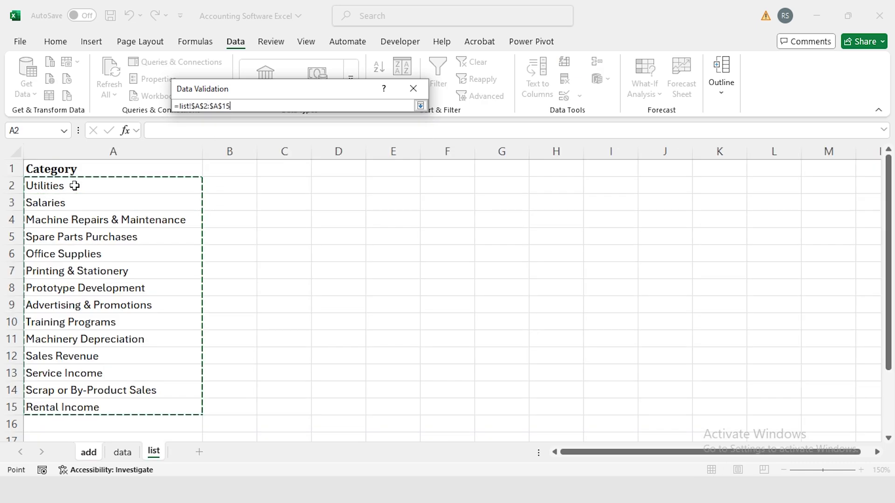
{"action": "left_click", "coordinate": [420, 106]}
{"action": "left_click", "coordinate": [347, 274]}
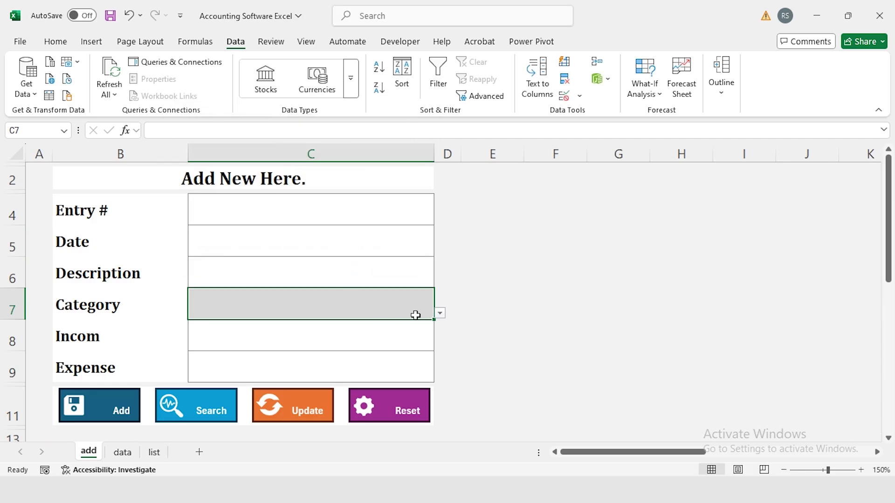
{"action": "left_click", "coordinate": [440, 313]}
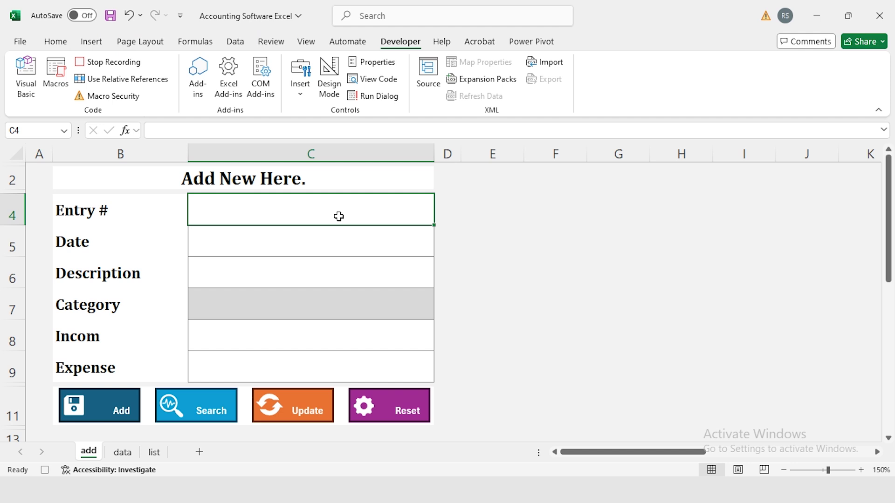
Enter the formula =MAX(data!A:A)+1 in the Entry # cell C4 of the add sheet.
{"action": "type", "text": "=max"}
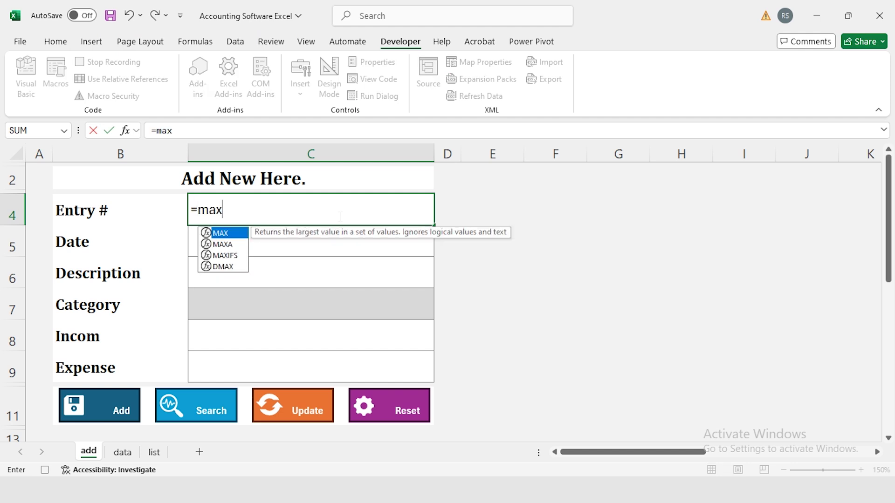
{"action": "key", "text": "Tab"}
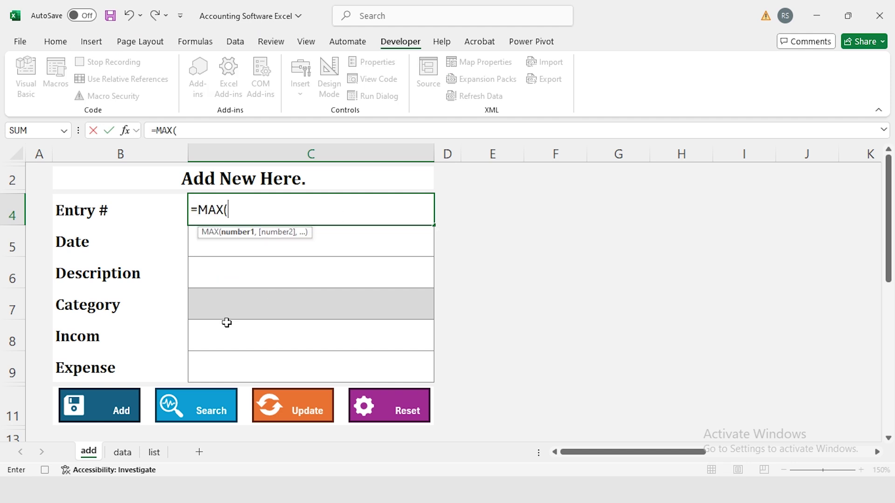
{"action": "left_click", "coordinate": [123, 453]}
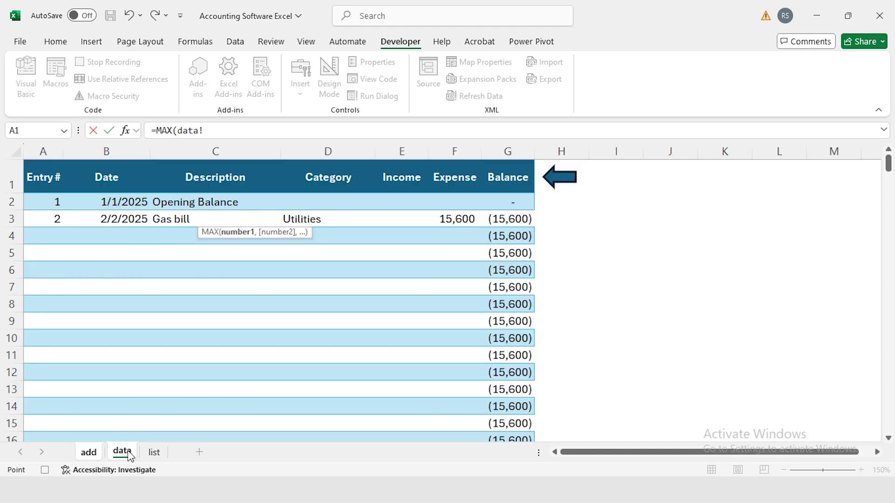
{"action": "left_click", "coordinate": [59, 150]}
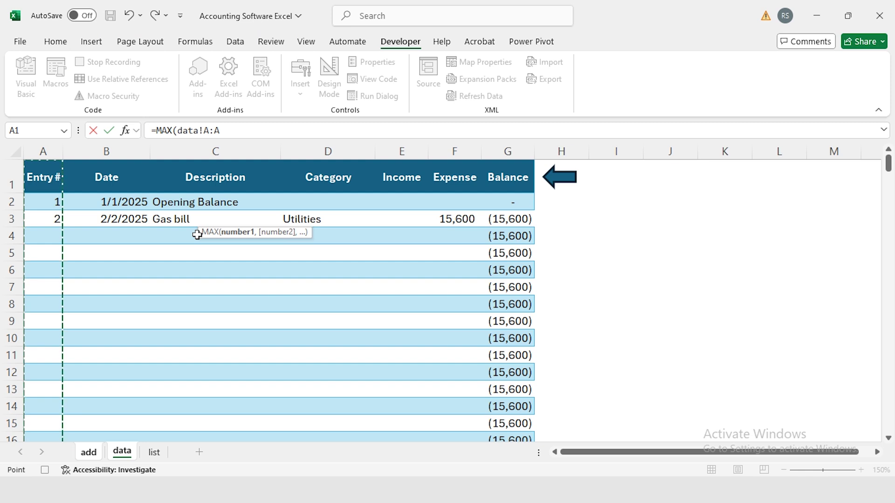
{"action": "type", "text": ")+"}
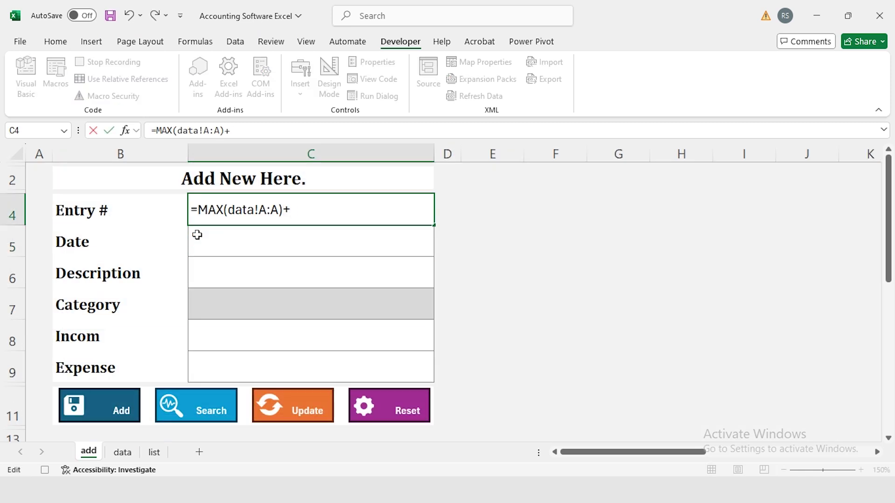
{"action": "type", "text": "1"}
{"action": "key", "text": "Return"}
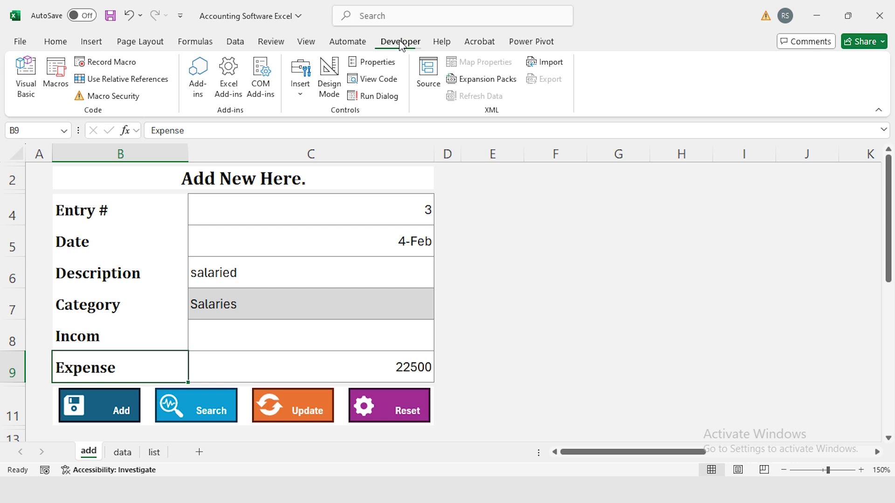
Start recording a macro named AddData, stored in this workbook.
{"action": "left_click", "coordinate": [115, 64]}
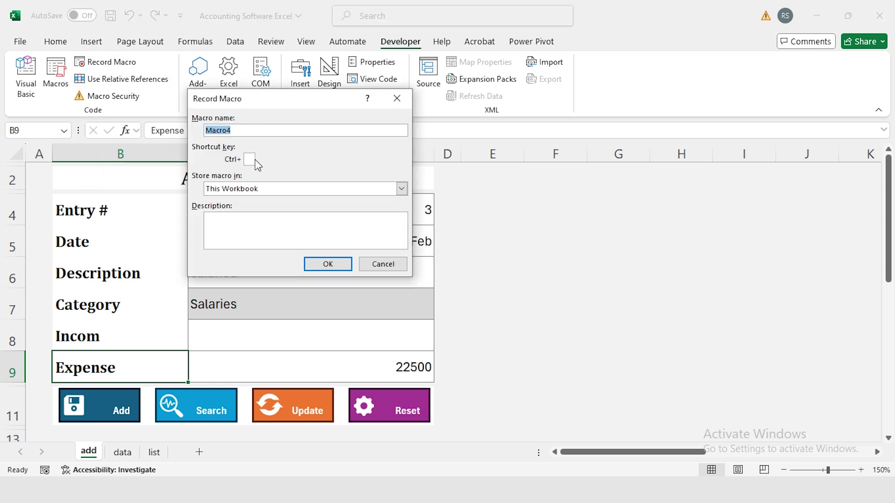
{"action": "type", "text": "AddData"}
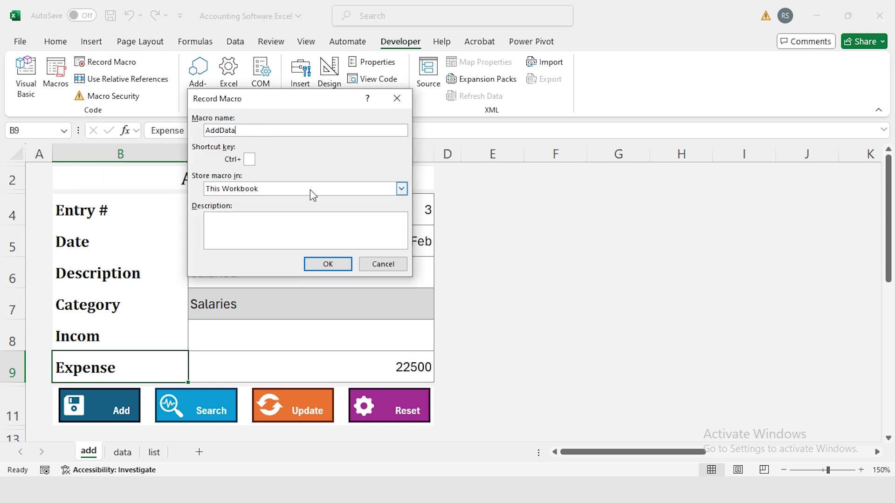
{"action": "left_click", "coordinate": [326, 263]}
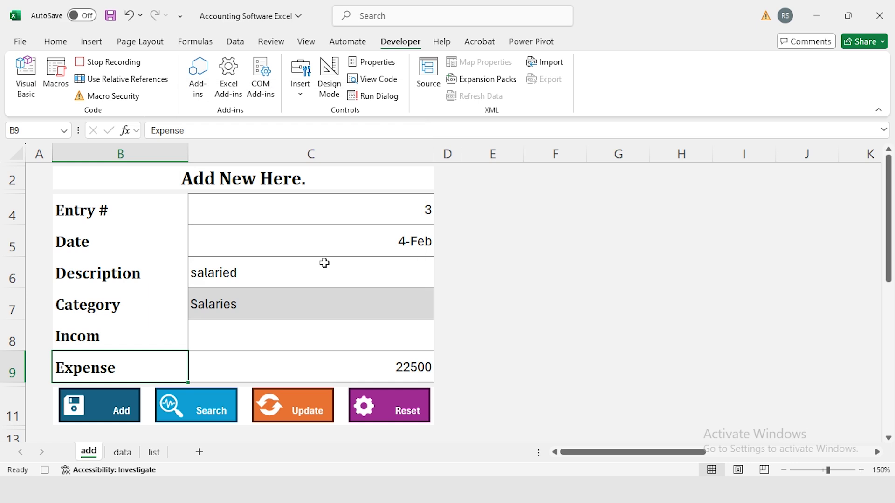
Copy the form's entry cells C4:C9 on the add sheet while the macro records.
{"action": "left_click", "coordinate": [347, 212]}
{"action": "key", "text": "shift+Down"}
{"action": "key", "text": "shift+Down"}
{"action": "key", "text": "shift+Down"}
{"action": "key", "text": "shift+Down"}
{"action": "key", "text": "shift+Down"}
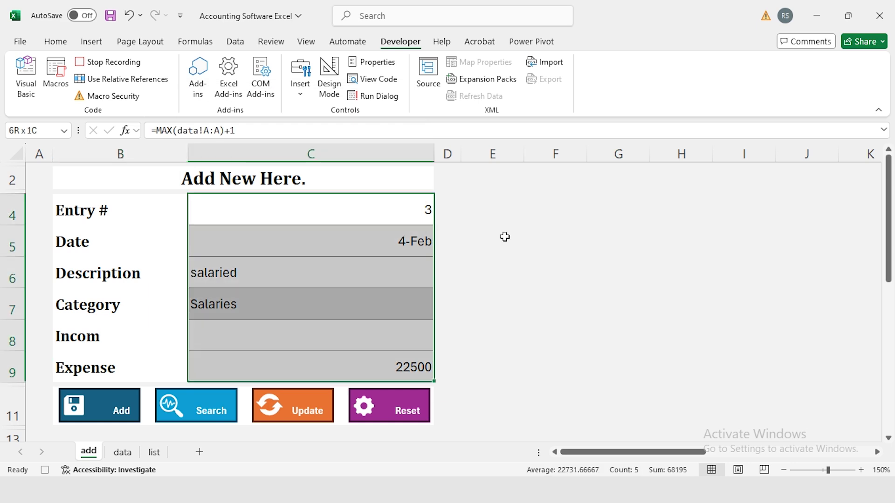
{"action": "key", "text": "ctrl+c"}
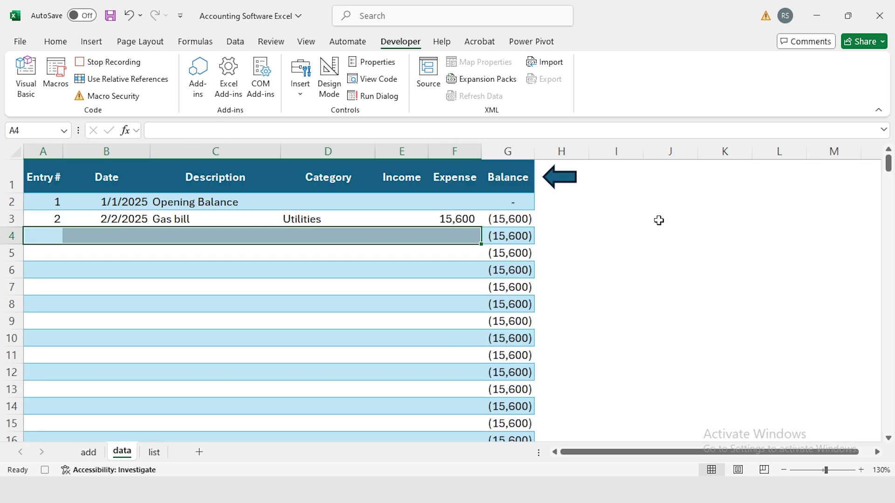
Record moving on the data sheet from K1 to A1, down to the last row, up to the last entry and on to A4.
{"action": "left_click", "coordinate": [702, 174]}
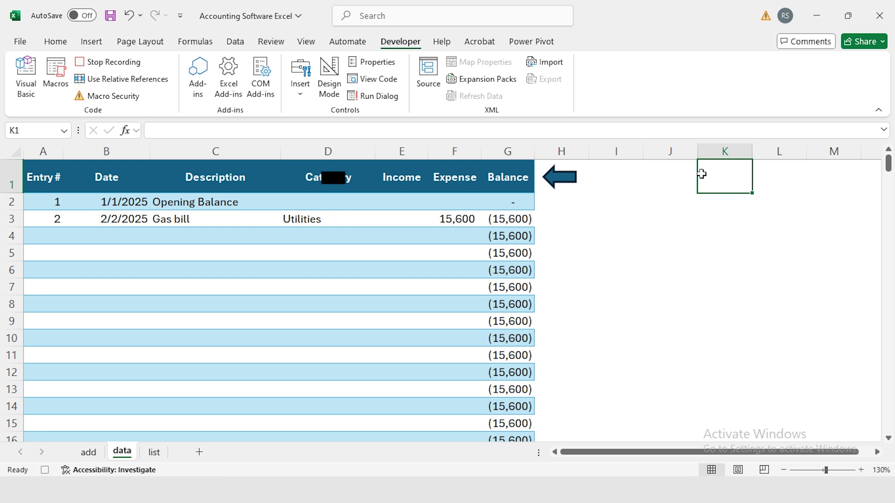
{"action": "key", "text": "ctrl+Left"}
{"action": "key", "text": "ctrl+Left"}
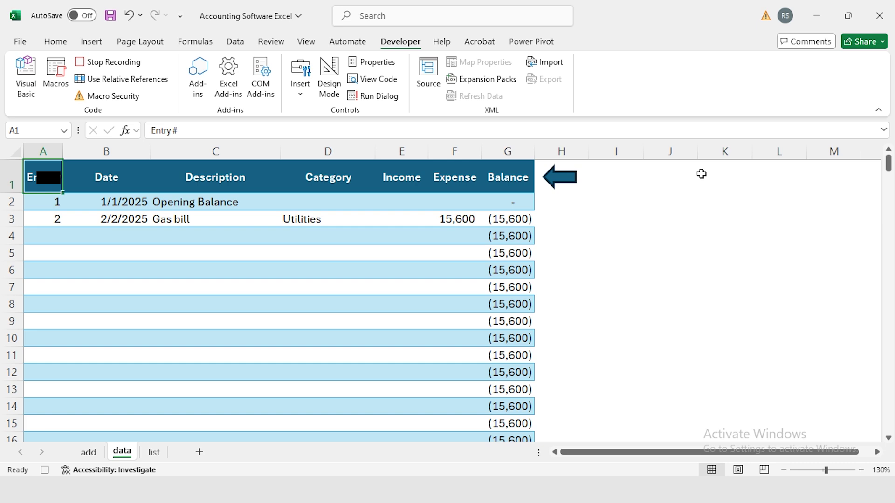
{"action": "key", "text": "ctrl+Down"}
{"action": "key", "text": "ctrl+Down"}
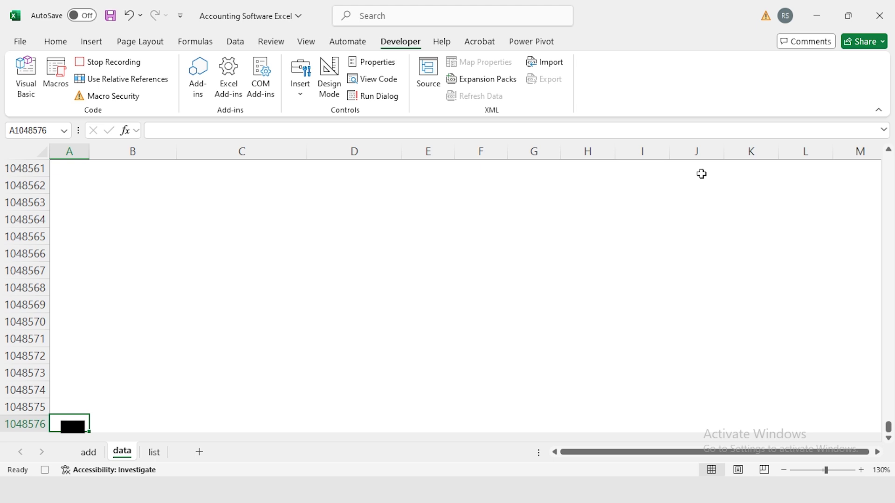
{"action": "key", "text": "ctrl+Up"}
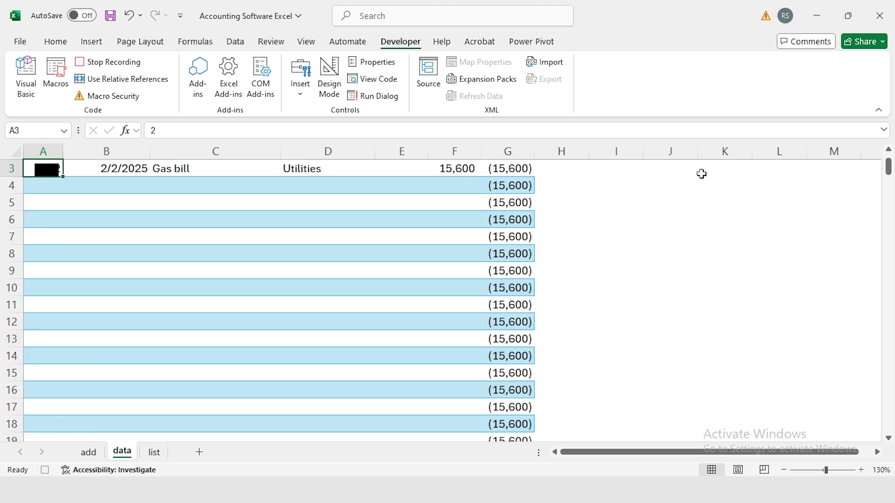
{"action": "key", "text": "Down"}
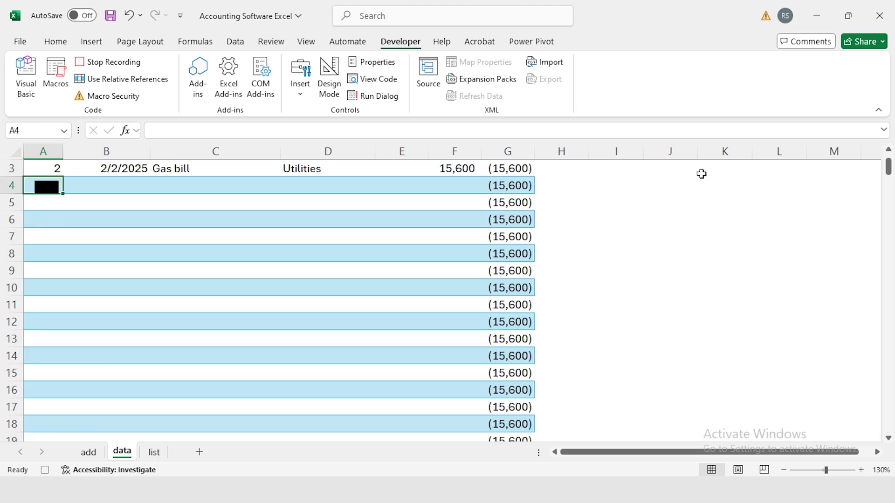
Paste the copied form entries into row 4 of the data sheet as transposed values only.
{"action": "key", "text": "ctrl+alt+v"}
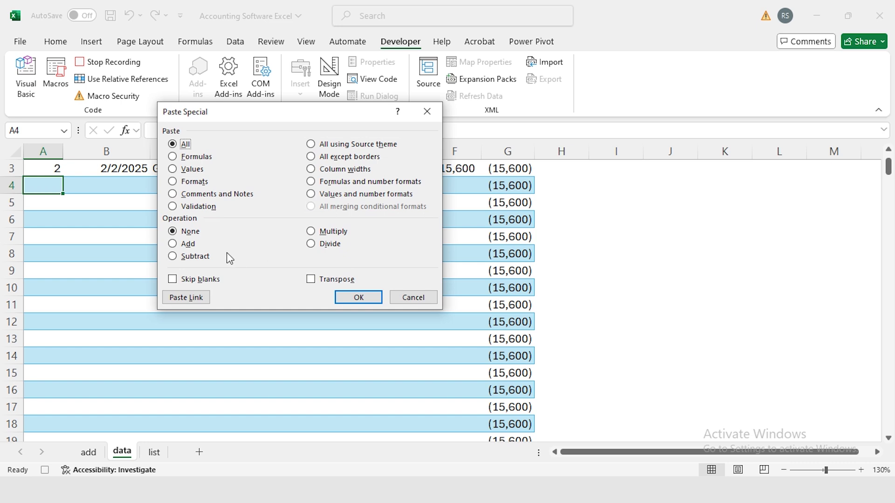
{"action": "key", "text": "v"}
{"action": "left_click", "coordinate": [312, 280]}
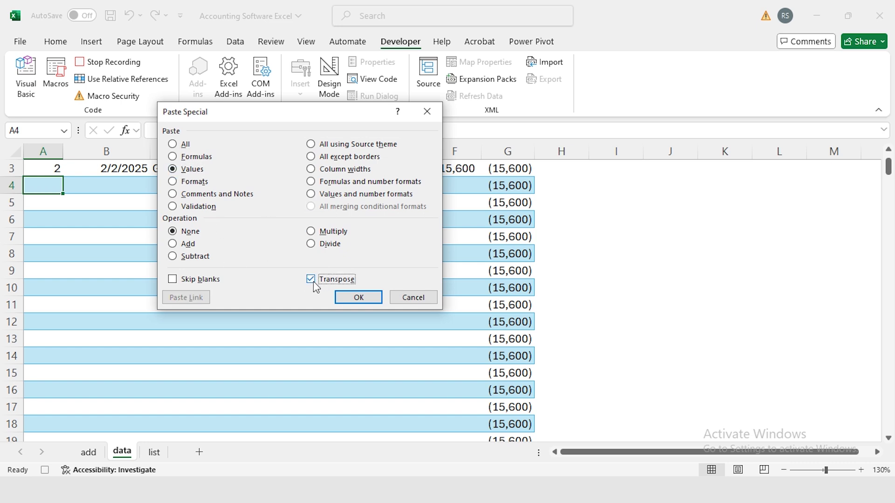
{"action": "left_click", "coordinate": [362, 302]}
Return to the add sheet, clear the copy selection, select B4 and stop recording the macro.
{"action": "left_click", "coordinate": [91, 453]}
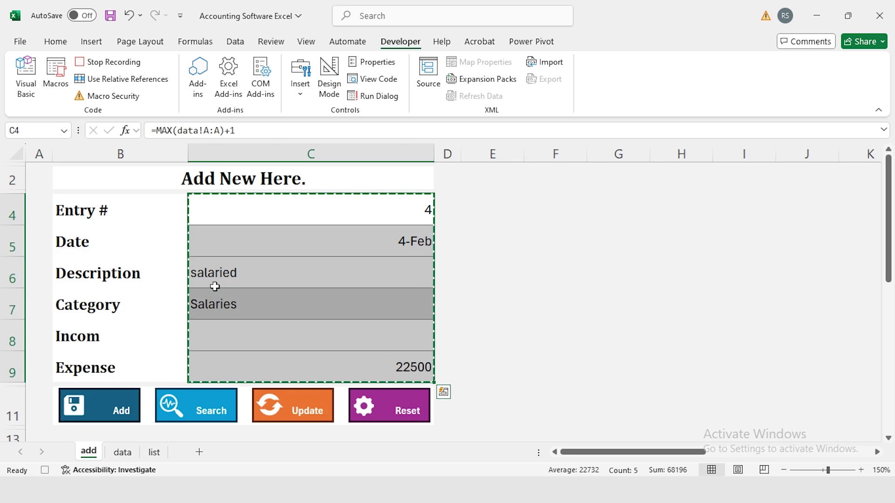
{"action": "key", "text": "Escape"}
{"action": "left_click", "coordinate": [135, 224]}
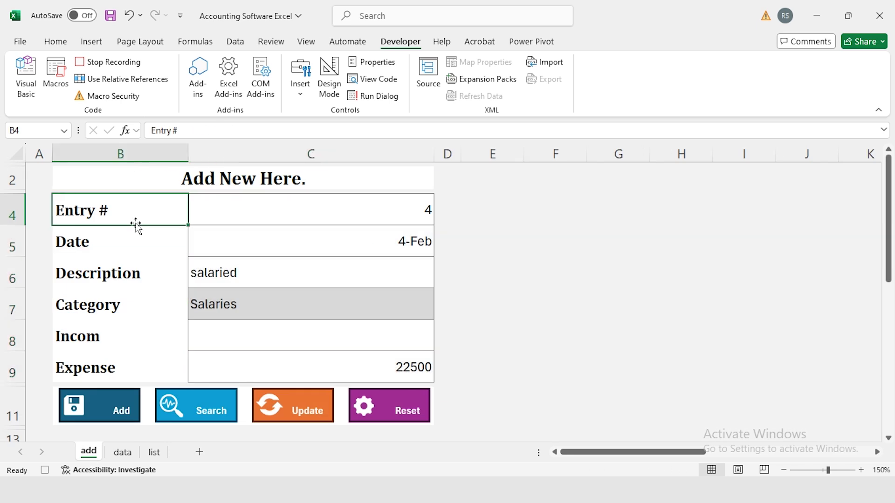
{"action": "left_click", "coordinate": [115, 64]}
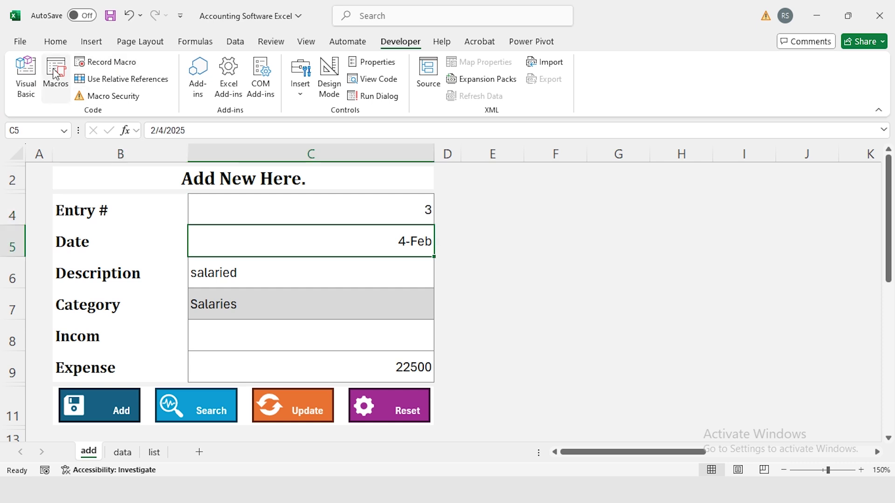
Open the AddData macro for editing and copy its entire code from Sub AddData() to End Sub.
{"action": "left_click", "coordinate": [55, 73]}
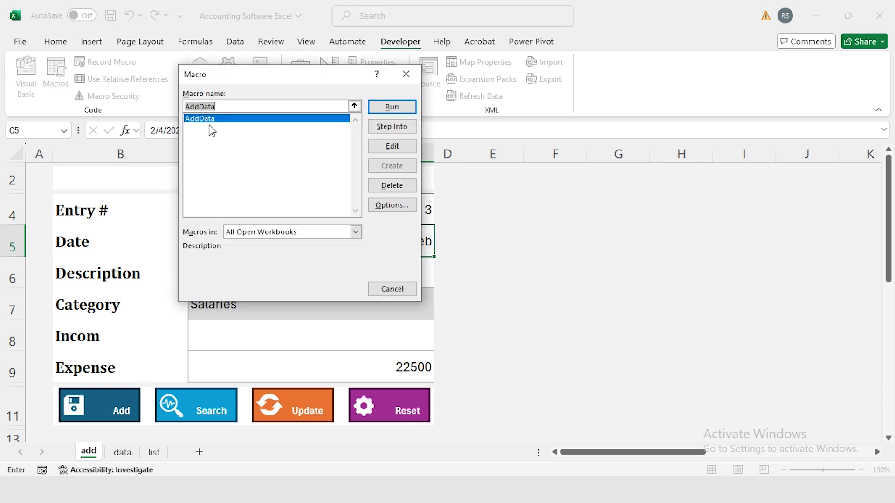
{"action": "left_click", "coordinate": [392, 147]}
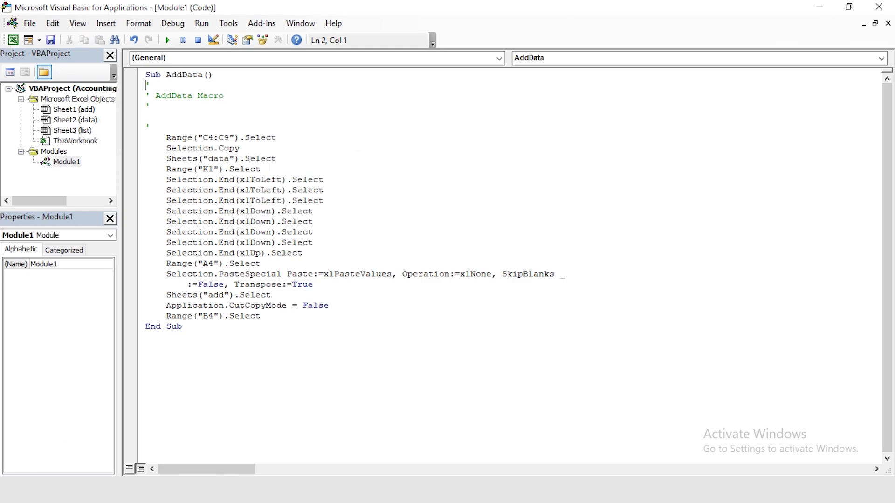
{"action": "left_click_drag", "start_coordinate": [198, 329], "coordinate": [139, 76]}
{"action": "key", "text": "ctrl+c"}
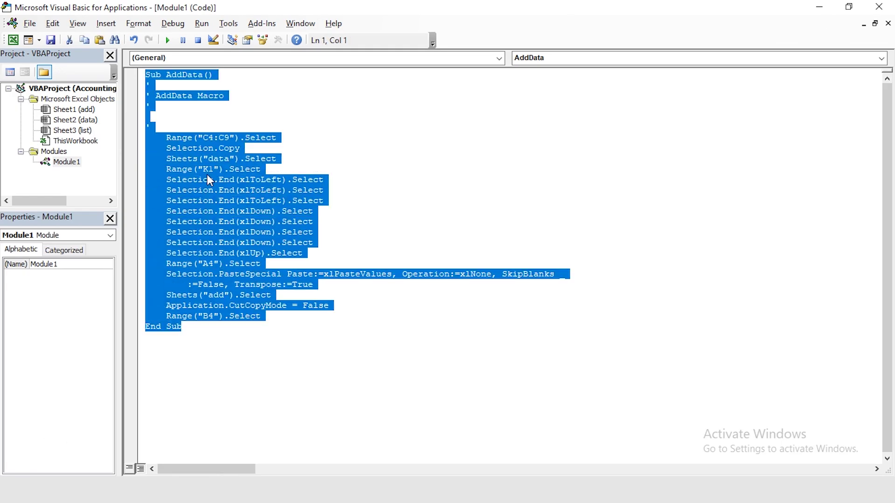
Switch to ChatGPT, paste the AddData macro code and write "Optimized the code. vba code" and "code must be as per advance softwre in vba".
{"action": "key", "text": "alt+Tab"}
{"action": "key", "text": "ctrl+v"}
{"action": "key", "text": "shift+Return"}
{"action": "key", "text": "shift+Return"}
{"action": "type", "text": "Opt"}
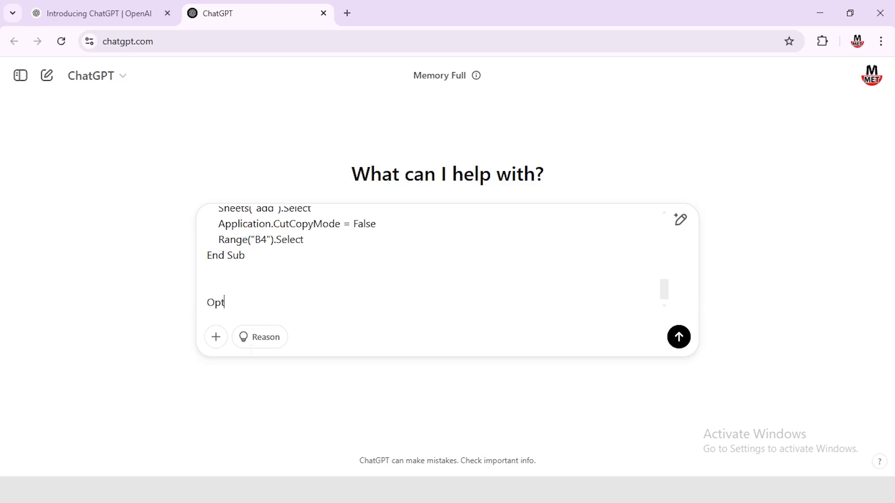
{"action": "type", "text": "imized the code. vba code"}
{"action": "key", "text": "shift+Return"}
{"action": "type", "text": "code must be as per"}
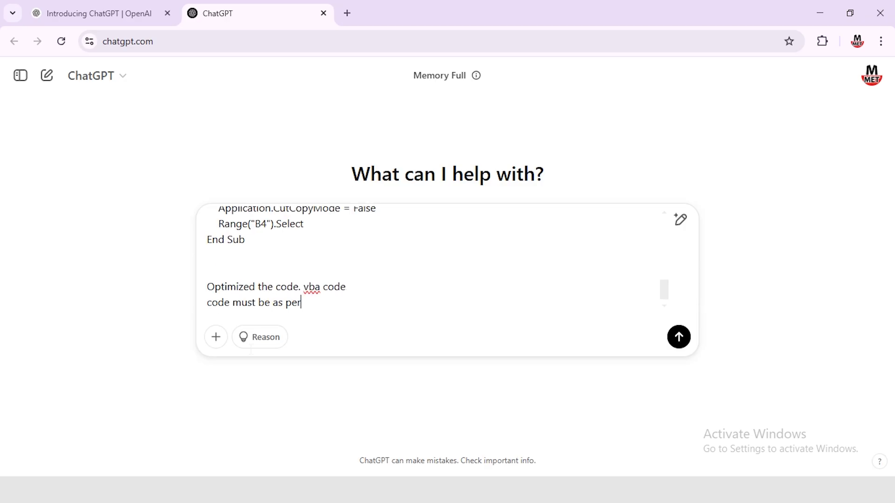
{"action": "type", "text": " advance softwre in vba"}
Add to the prompt screen updating and transfer from add sheet to data sheet after finding the last row, request revised optimized code, and send it.
{"action": "key", "text": "shift+Return"}
{"action": "type", "text": "screen updating"}
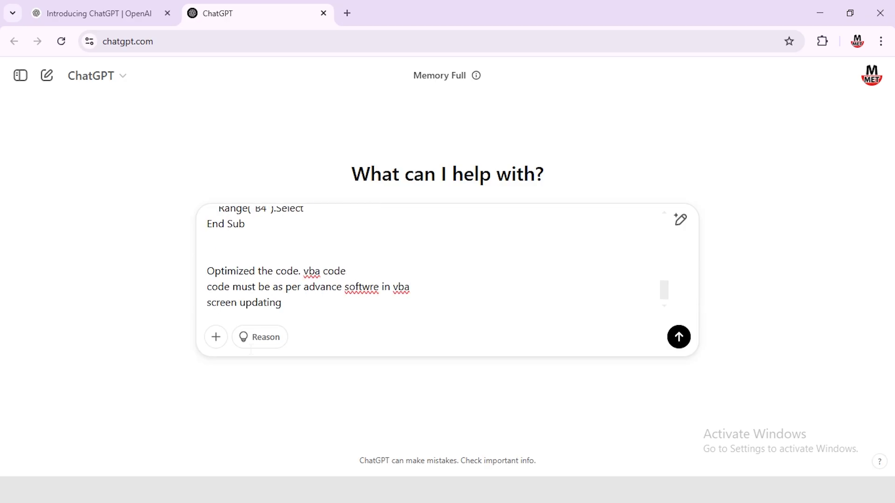
{"action": "key", "text": "shift+Return"}
{"action": "type", "text": "it m"}
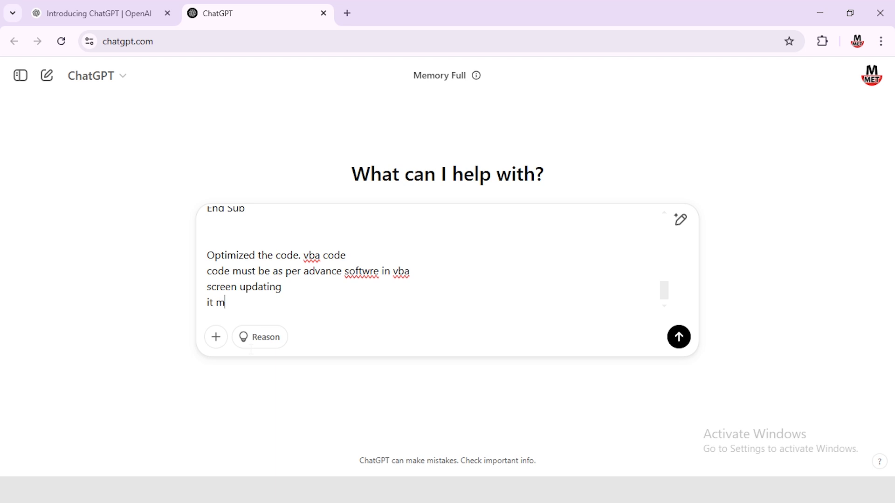
{"action": "type", "text": "ust transfer data from add sheet to data sheet after finding the last row"}
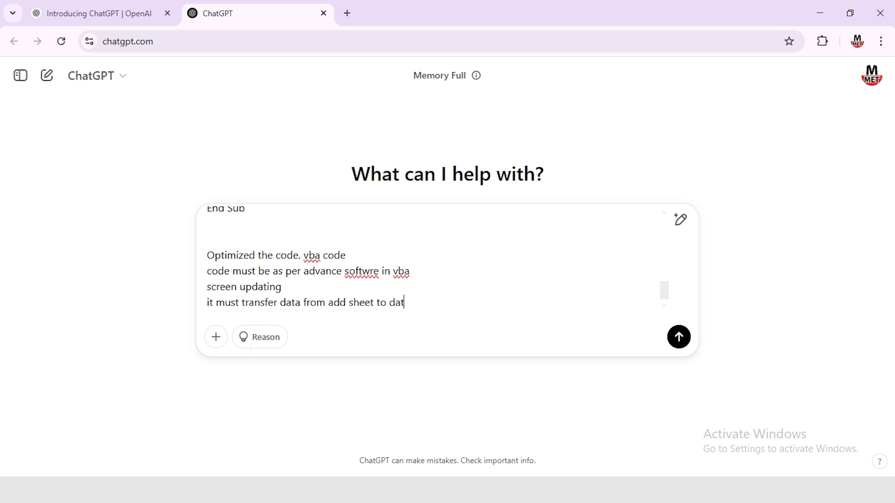
{"action": "key", "text": "shift+Return"}
{"action": "key", "text": "shift+Return"}
{"action": "type", "text": "give me revised optimized code?"}
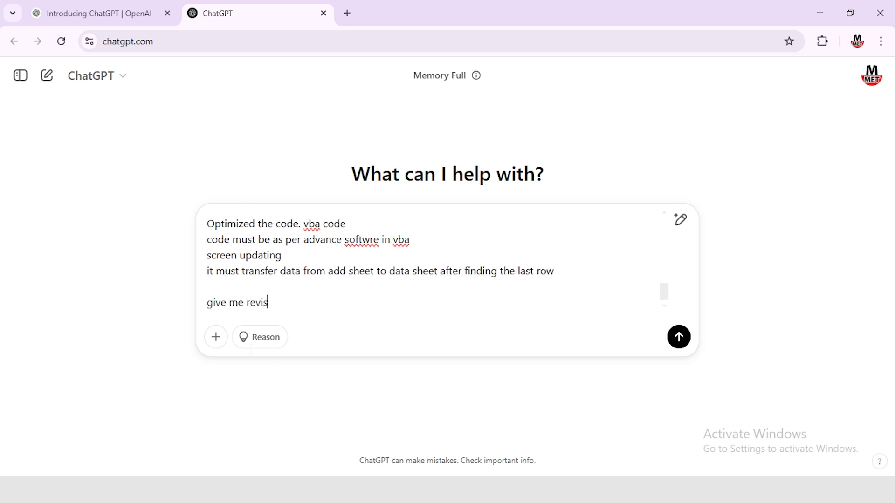
{"action": "key", "text": "Return"}
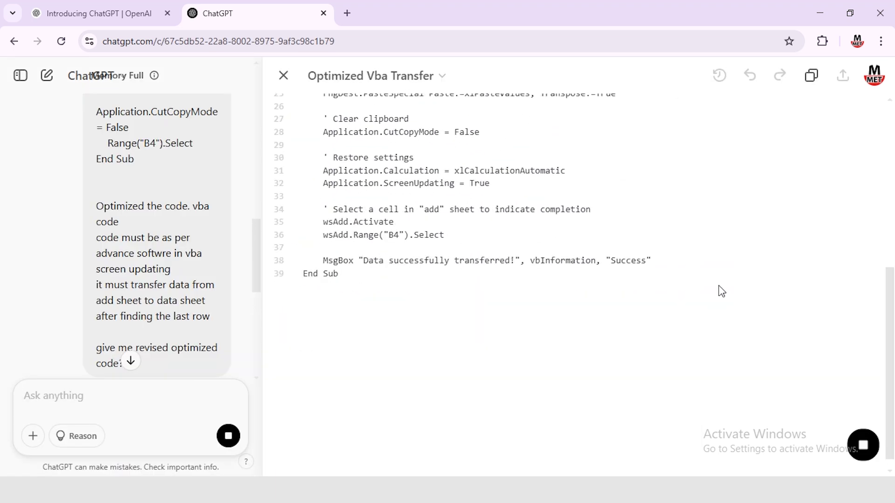
Copy ChatGPT's optimized code, replace the whole AddData macro in Module1 with it and close the VBA editor.
{"action": "left_click", "coordinate": [812, 75]}
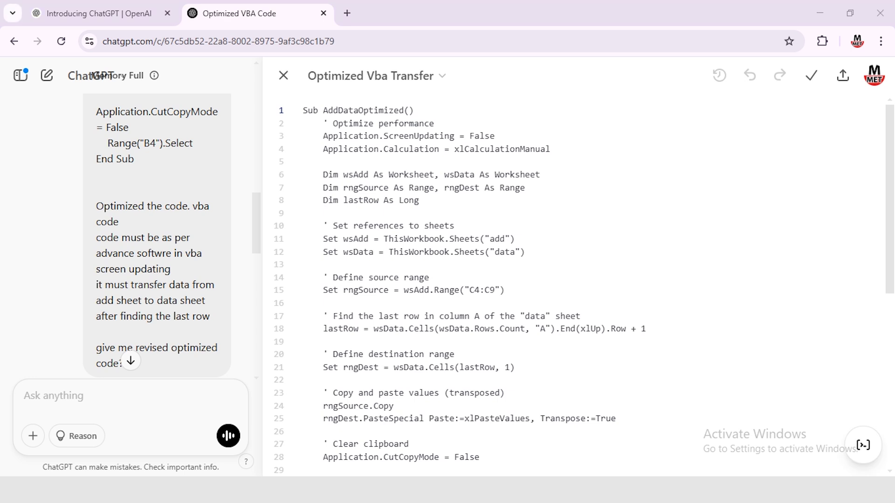
{"action": "left_click", "coordinate": [495, 447]}
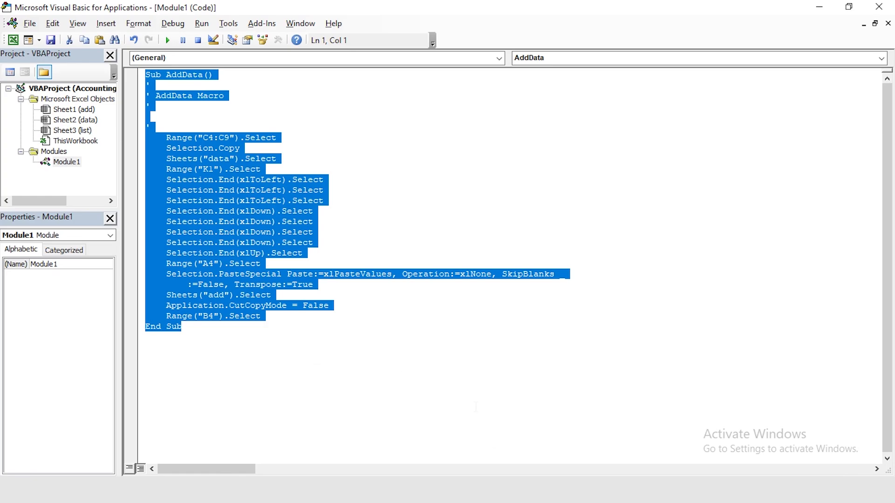
{"action": "key", "text": "ctrl+v"}
{"action": "scroll", "coordinate": [372, 265], "scroll_direction": "up", "scroll_amount": 1}
{"action": "double_click", "coordinate": [206, 75]}
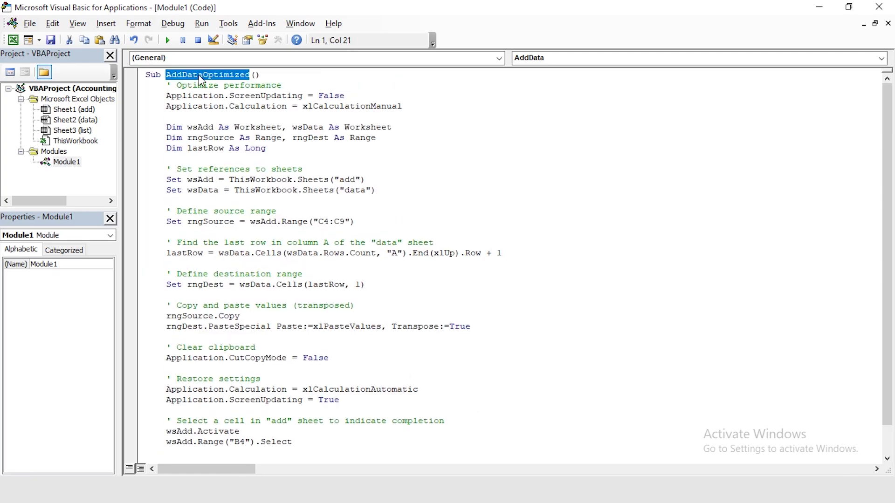
{"action": "left_click", "coordinate": [874, 9]}
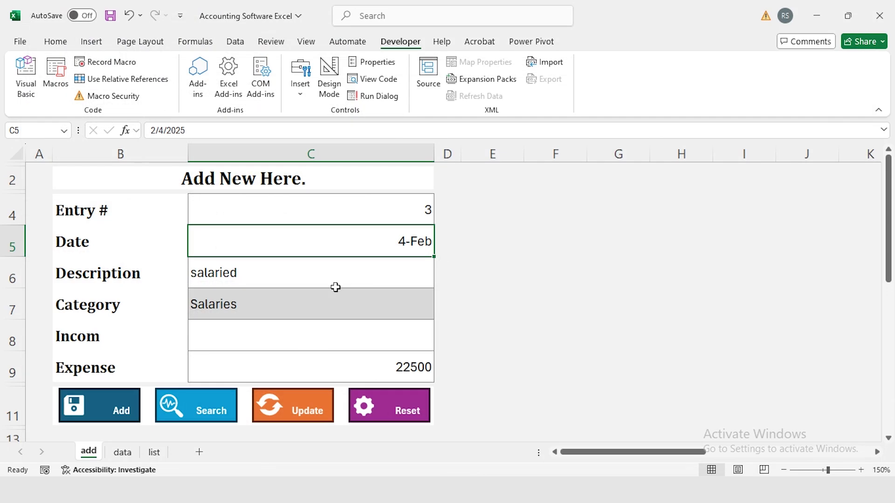
Assign the AddDataOptimized macro to the Add button shape and deselect it.
{"action": "right_click", "coordinate": [110, 412]}
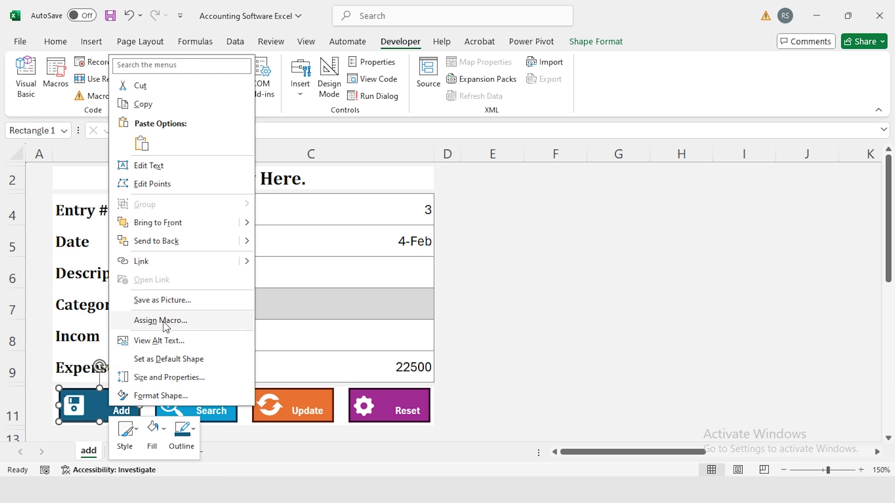
{"action": "left_click", "coordinate": [164, 321]}
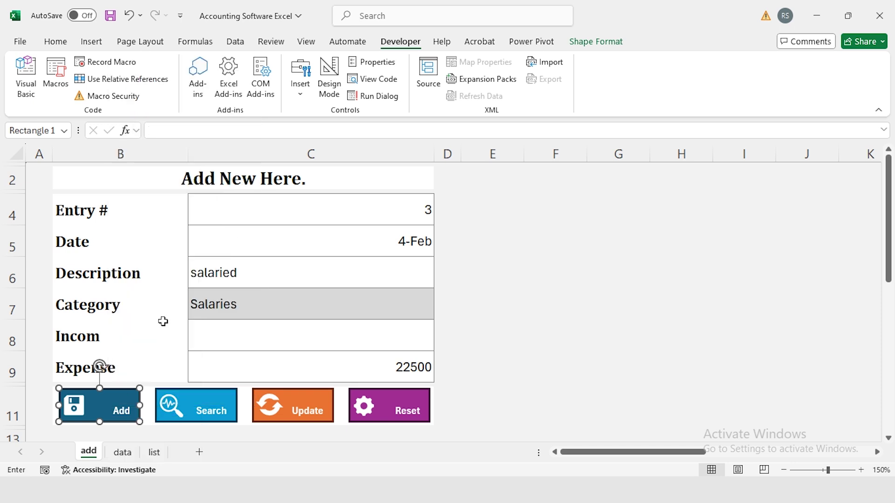
{"action": "left_click", "coordinate": [62, 251]}
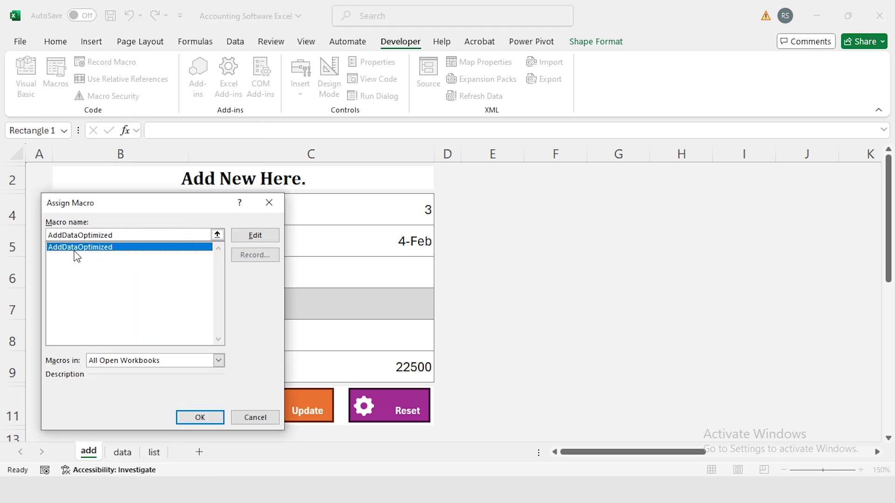
{"action": "left_click", "coordinate": [197, 419]}
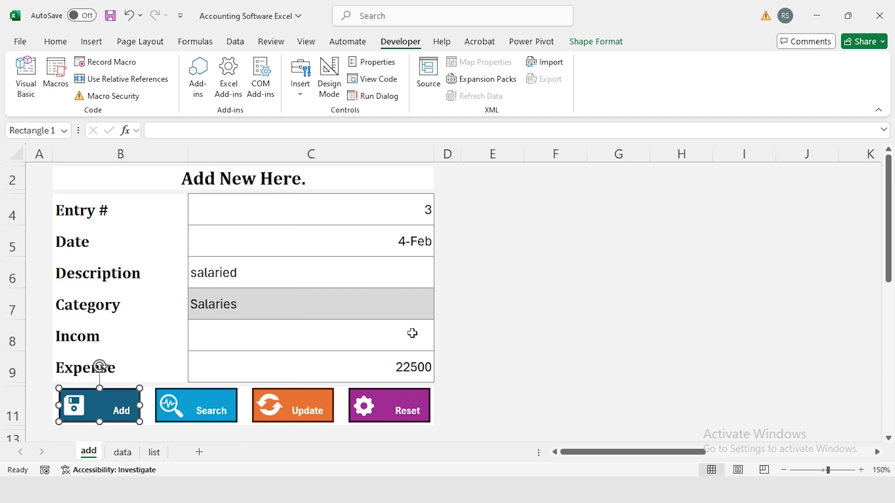
{"action": "left_click", "coordinate": [462, 294]}
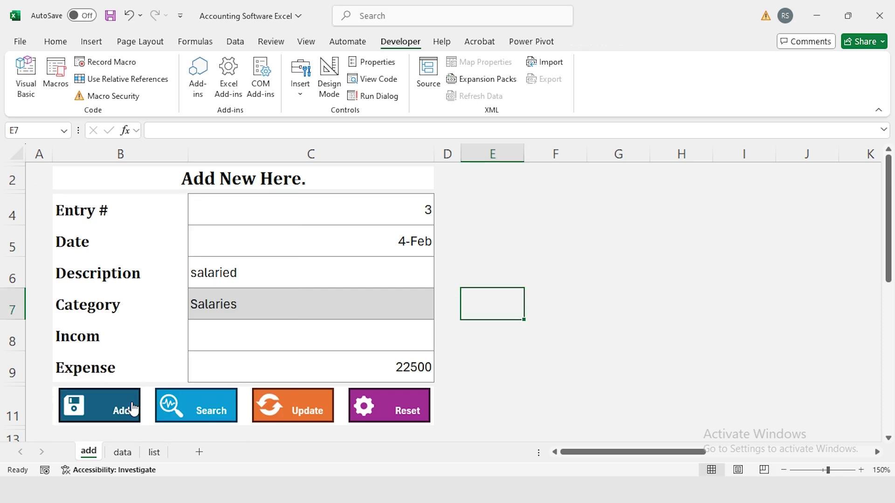
Run the Add button for entry 3, dismiss the message and check the data sheet.
{"action": "left_click", "coordinate": [114, 410]}
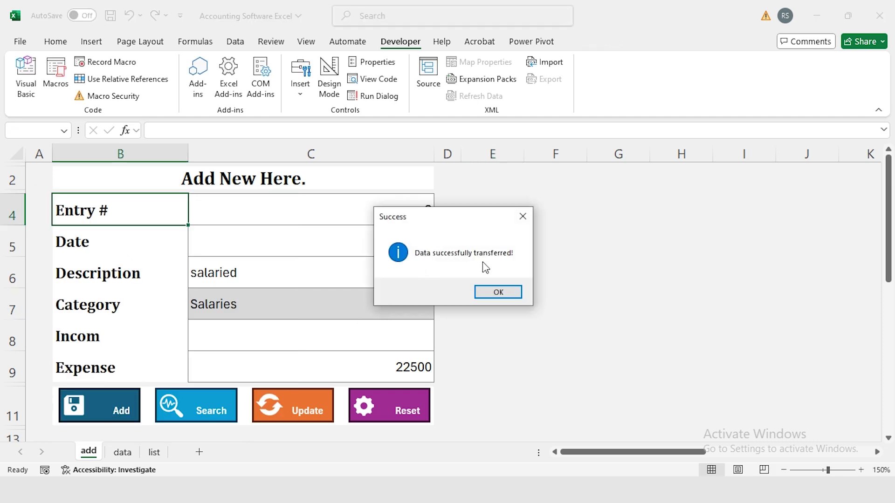
{"action": "left_click", "coordinate": [497, 291]}
{"action": "left_click", "coordinate": [122, 451]}
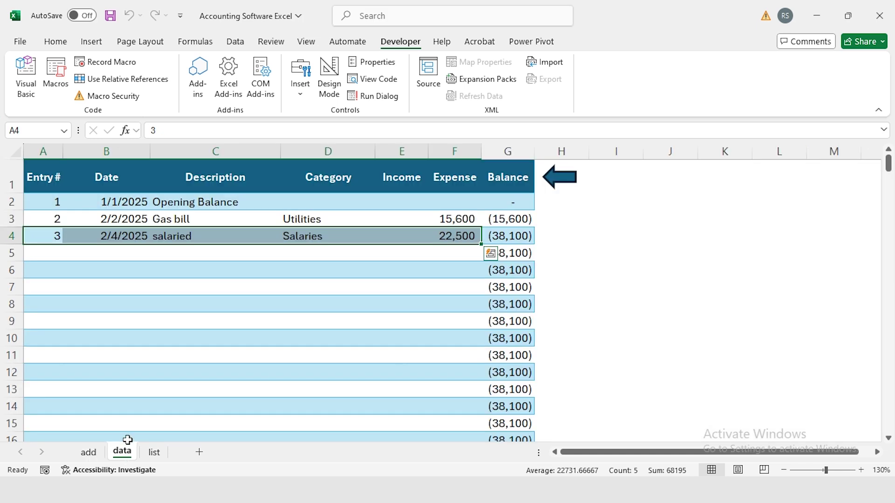
Set Entry # to 4 on the add sheet, submit the entry with the Add button and check the data sheet.
{"action": "left_click", "coordinate": [88, 454]}
{"action": "left_click", "coordinate": [377, 219]}
{"action": "type", "text": "4"}
{"action": "key", "text": "Return"}
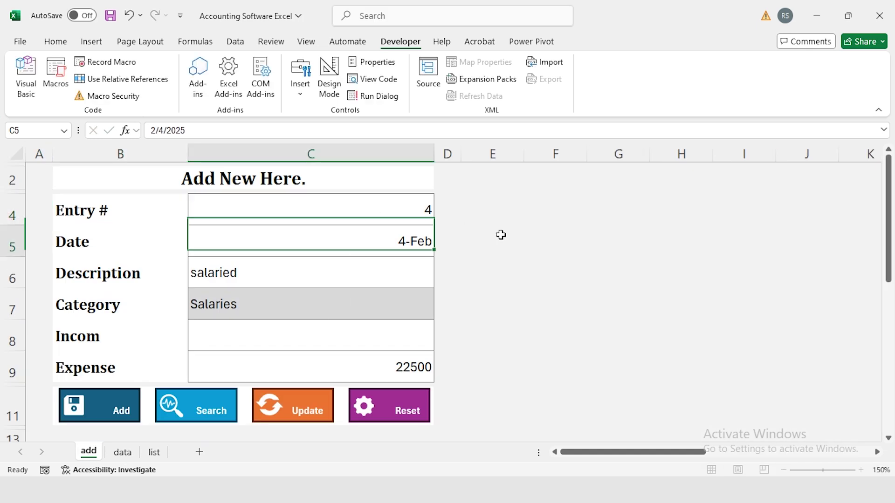
{"action": "left_click", "coordinate": [120, 413]}
{"action": "left_click", "coordinate": [489, 292]}
{"action": "left_click", "coordinate": [122, 452]}
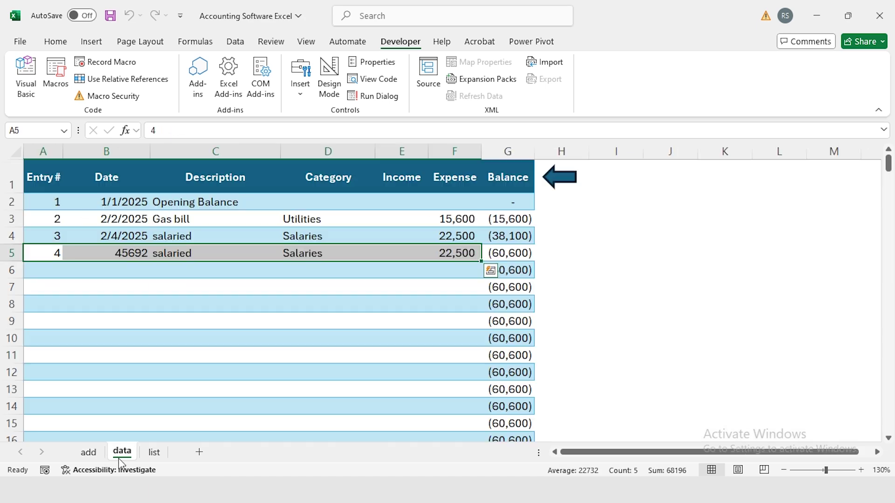
Set Entry # to 6 on the add sheet and format the newly added dates on the data sheet like 4-Feb-25.
{"action": "left_click", "coordinate": [89, 452]}
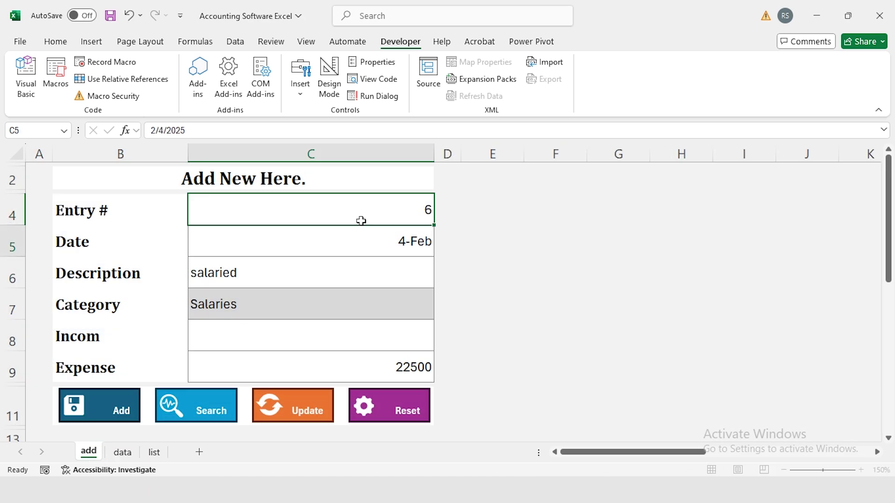
{"action": "key", "text": "Return"}
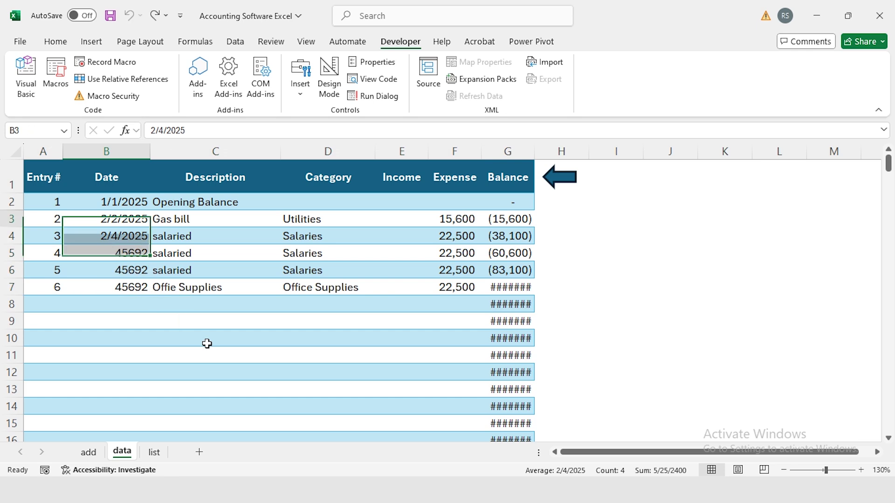
{"action": "key", "text": "ctrl+1"}
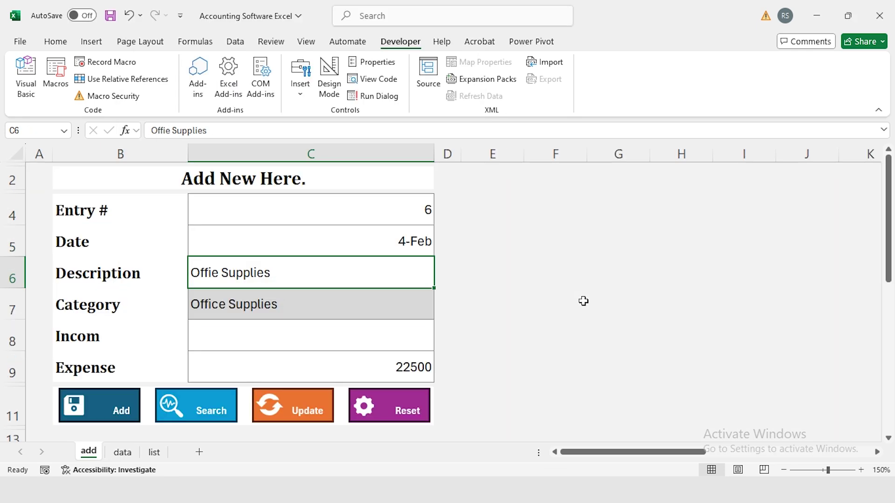
Set the form's Description to Rental Income and choose Rental Income as its Category.
{"action": "type", "text": "Re"}
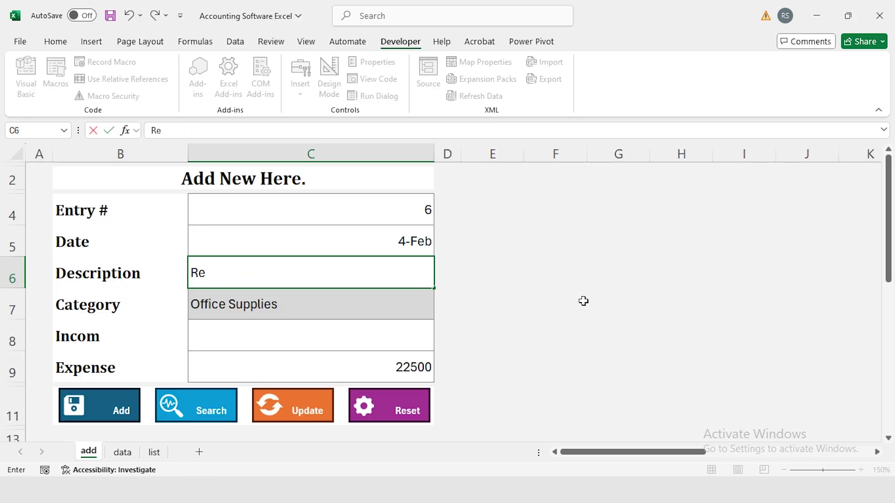
{"action": "type", "text": "ntal Income"}
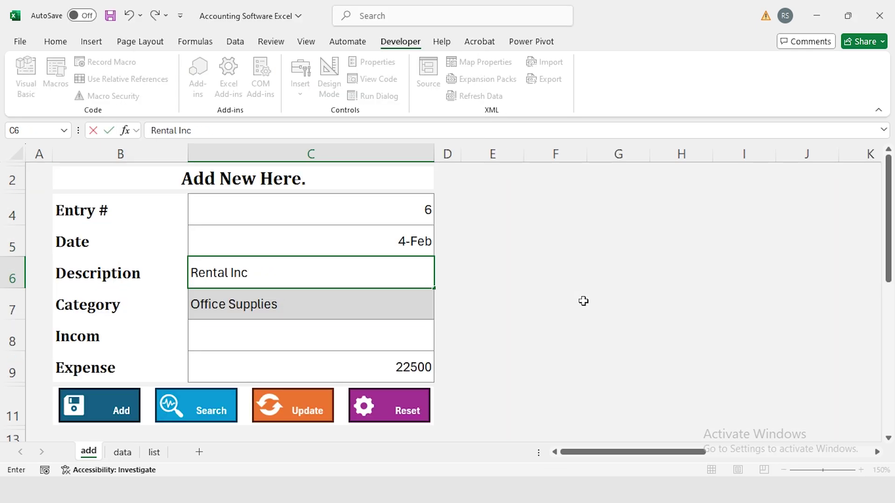
{"action": "key", "text": "Return"}
{"action": "key", "text": "alt+Down"}
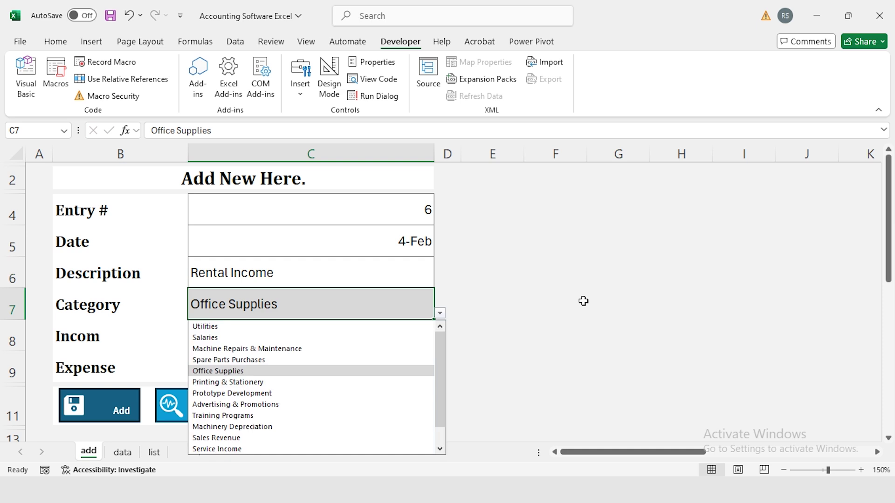
{"action": "type", "text": "ren"}
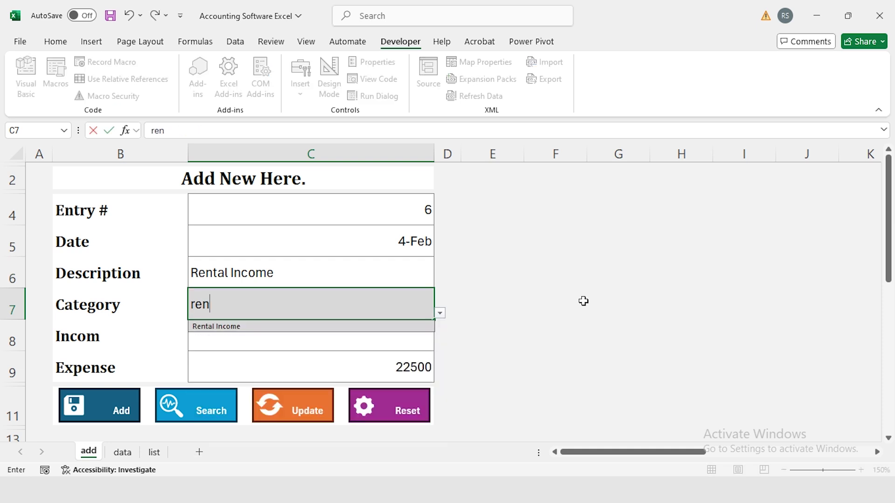
{"action": "key", "text": "Return"}
Clear the Expense amount and enter 5000000 as the income in the add form.
{"action": "key", "text": "Return"}
{"action": "key", "text": "Delete"}
{"action": "key", "text": "Up"}
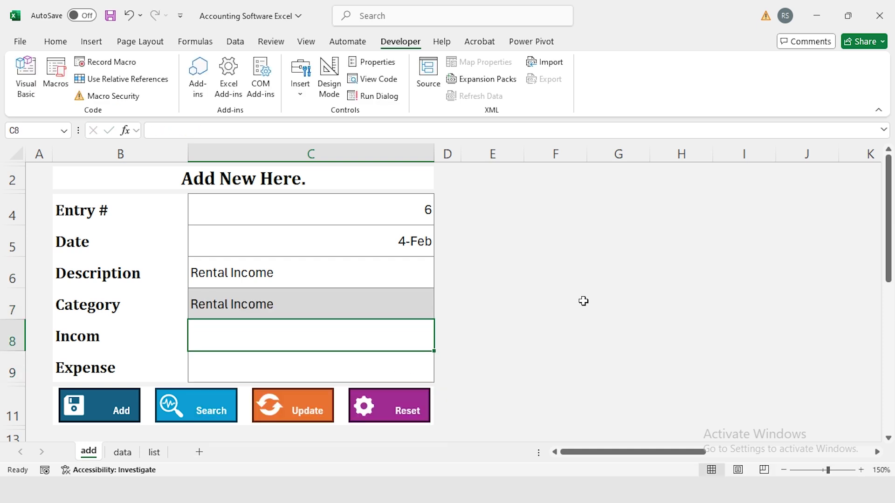
{"action": "type", "text": "5000"}
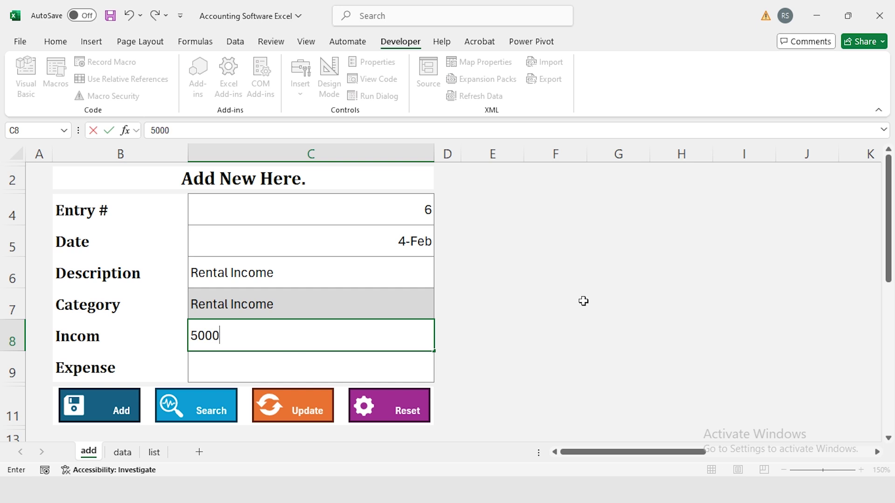
{"action": "type", "text": "000"}
{"action": "key", "text": "Return"}
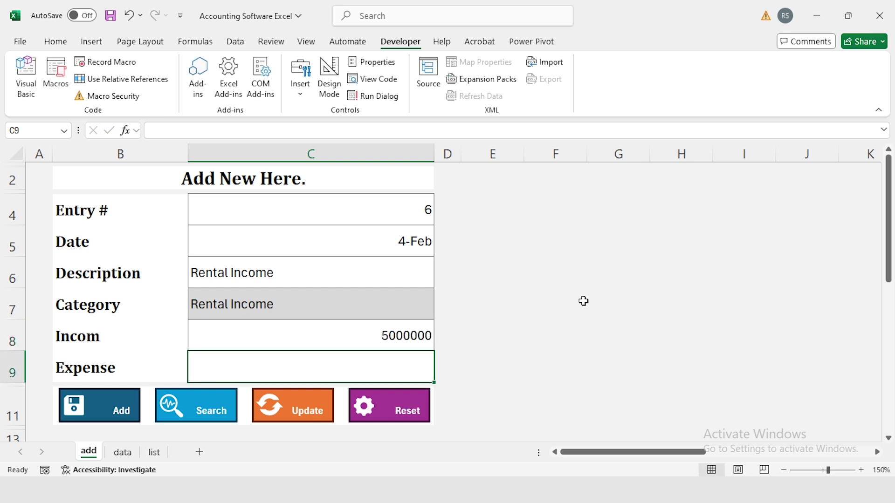
Submit the Rental Income entry with the Add button, dismiss the message and open the data sheet.
{"action": "left_click", "coordinate": [119, 414]}
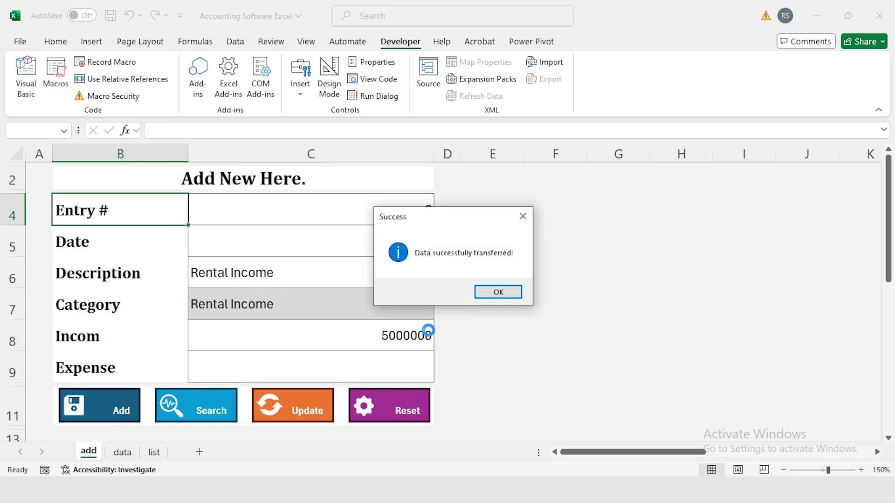
{"action": "left_click", "coordinate": [498, 292]}
{"action": "left_click", "coordinate": [122, 452]}
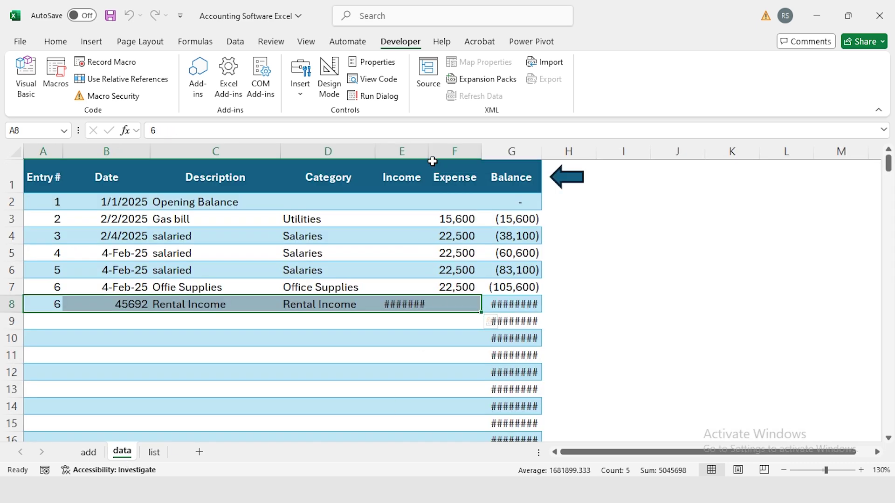
Widen the Income and Balance columns to fit their amounts and inspect the balance formula in G8.
{"action": "double_click", "coordinate": [428, 152]}
{"action": "left_click_drag", "start_coordinate": [554, 152], "coordinate": [560, 153]}
{"action": "left_click", "coordinate": [466, 304]}
{"action": "left_click", "coordinate": [524, 304]}
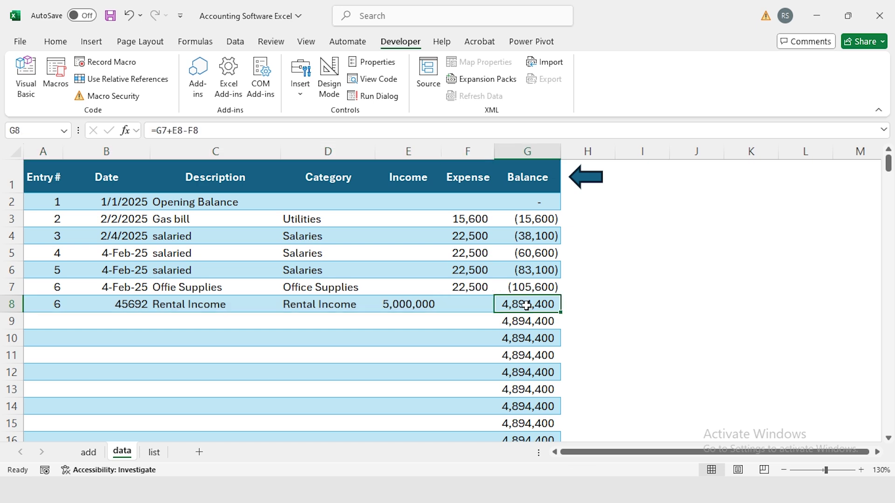
Return to the add sheet and start recording a new macro named ClearForm.
{"action": "left_click", "coordinate": [89, 453]}
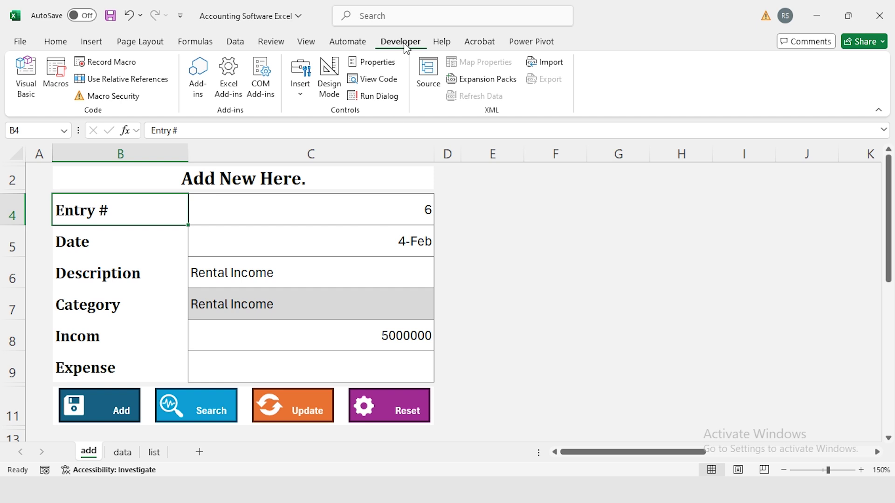
{"action": "left_click", "coordinate": [111, 62]}
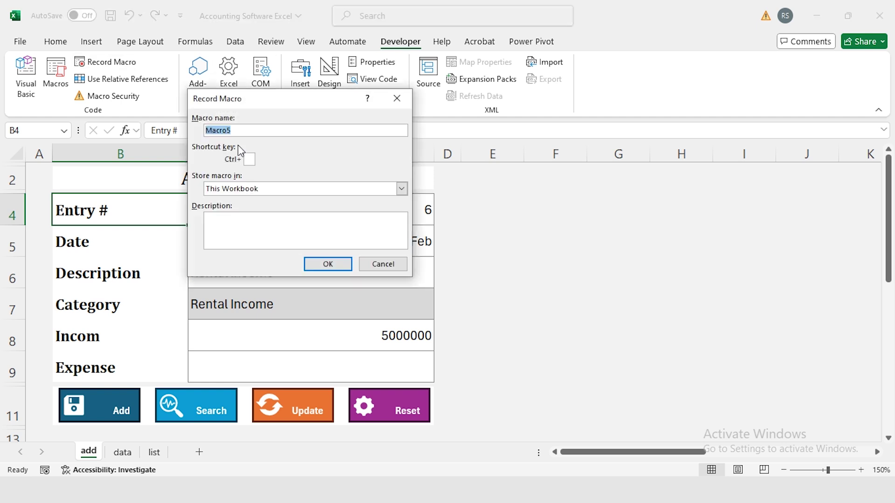
{"action": "type", "text": "ClearForm"}
{"action": "left_click", "coordinate": [327, 264]}
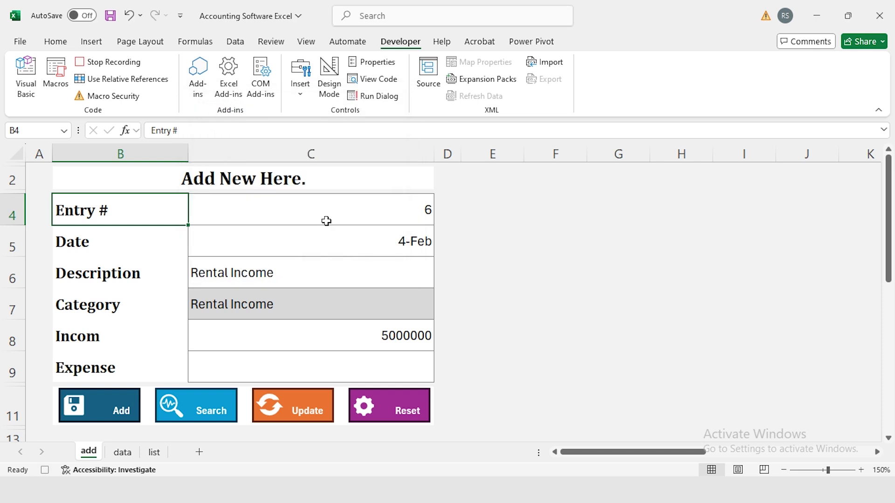
Enter a MAX formula over column A of the data sheet in the form's Entry # cell C4.
{"action": "left_click", "coordinate": [362, 211]}
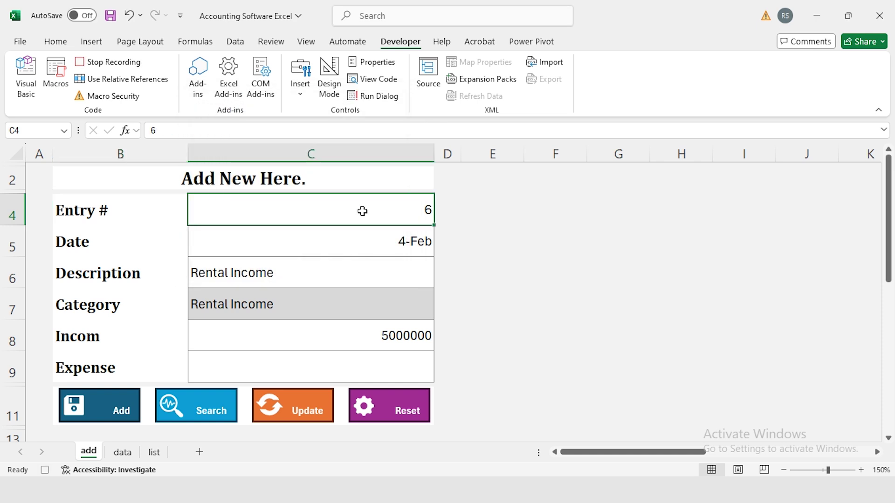
{"action": "type", "text": "="}
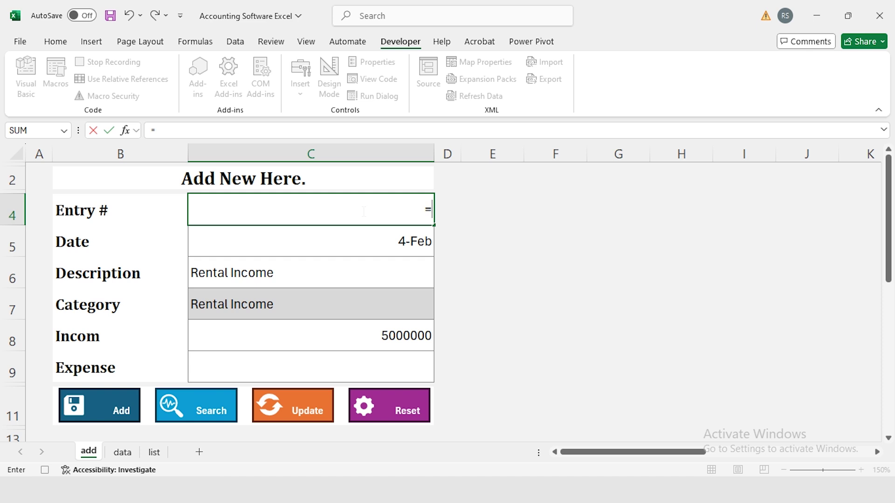
{"action": "type", "text": "max"}
{"action": "key", "text": "Tab"}
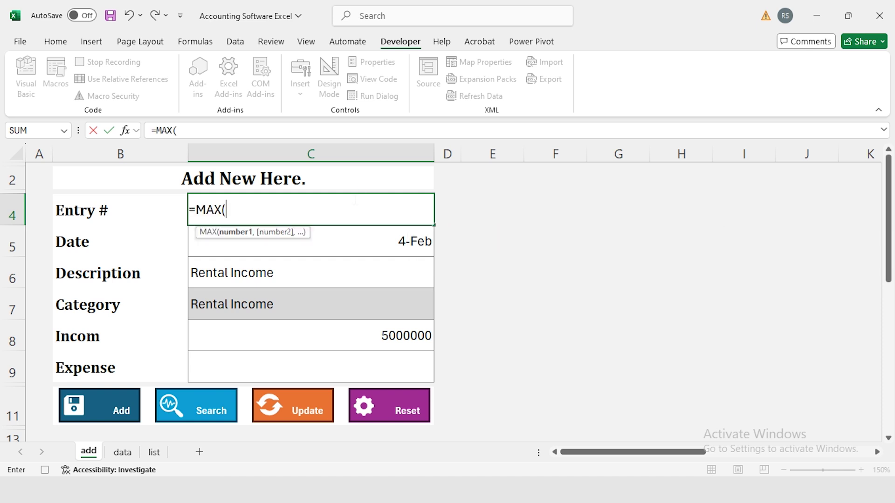
{"action": "left_click", "coordinate": [124, 453]}
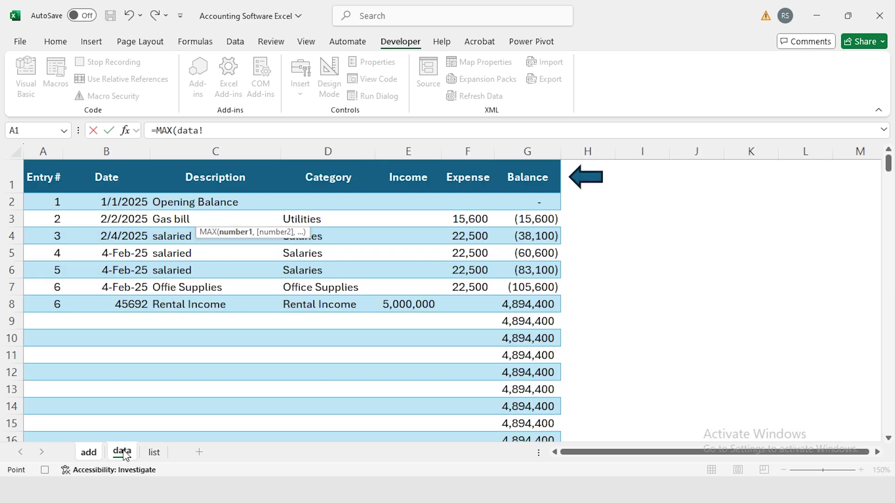
{"action": "left_click", "coordinate": [49, 148]}
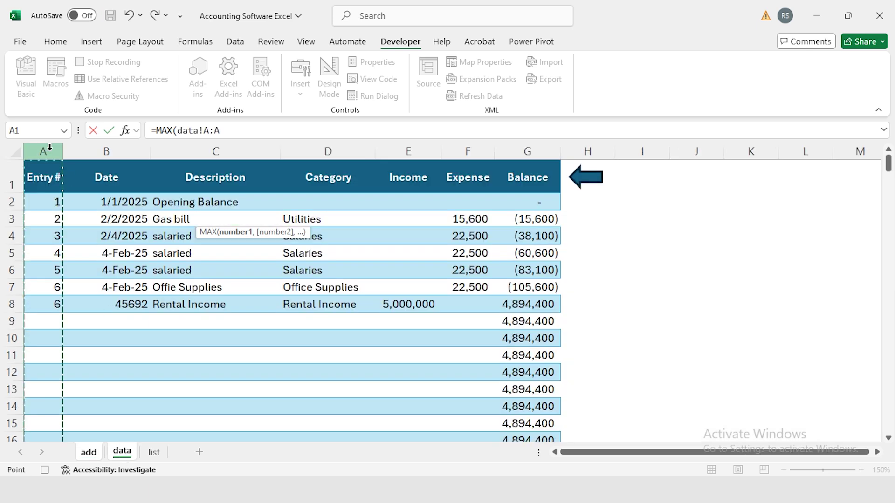
{"action": "key", "text": "Return"}
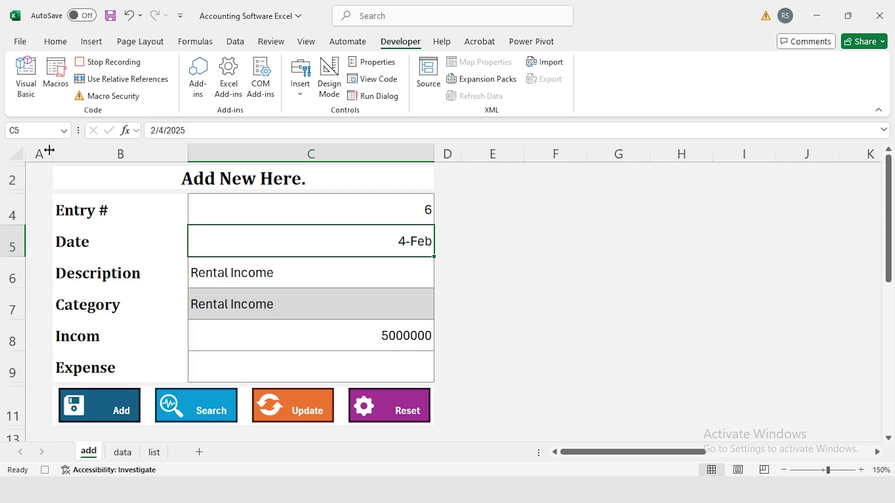
Extend the Entry # formula in C4 to =MAX(data!A:A)+1.
{"action": "key", "text": "Up"}
{"action": "key", "text": "F2"}
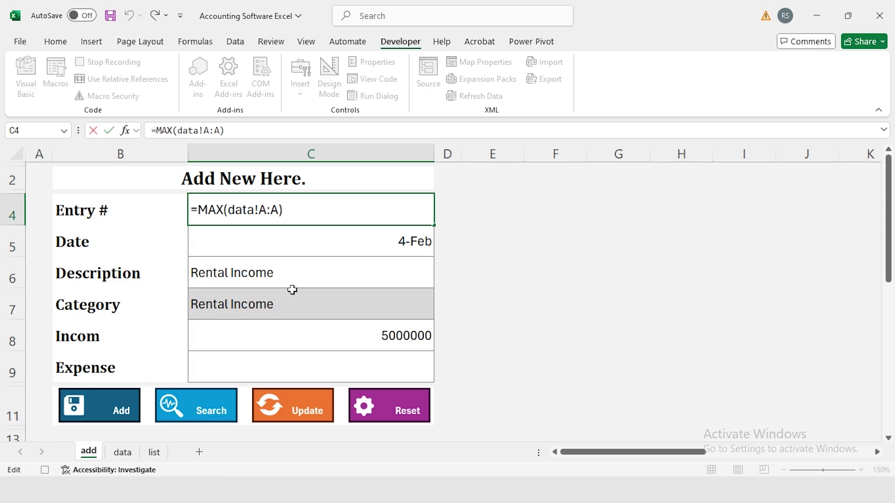
{"action": "type", "text": "+1"}
{"action": "key", "text": "Return"}
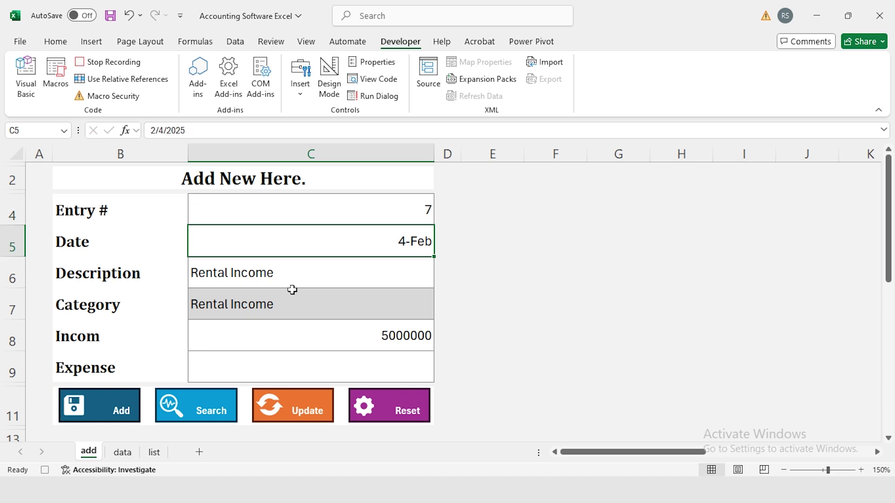
{"action": "key", "text": "Up"}
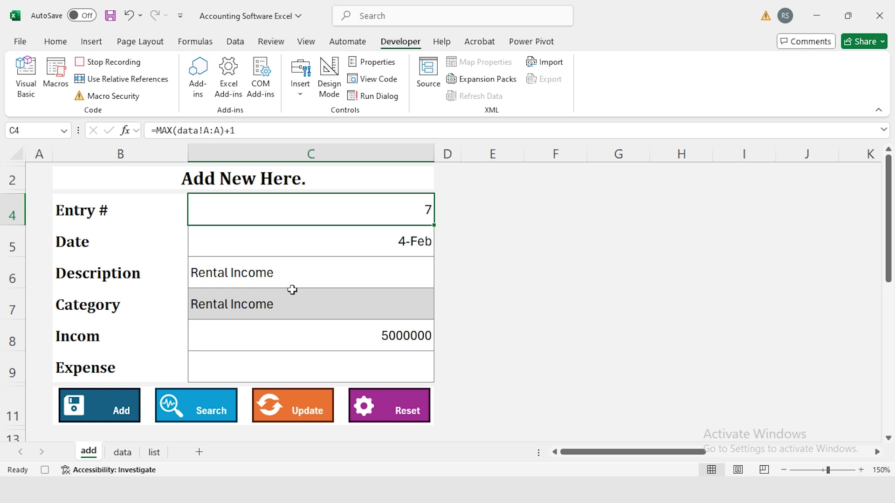
Clear the form's Date through Expense values in C5:C9.
{"action": "key", "text": "Down"}
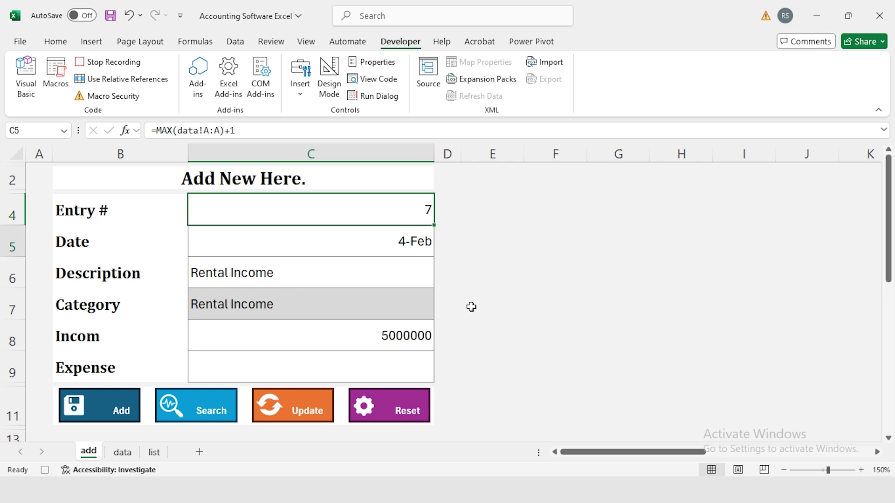
{"action": "key", "text": "shift+Down"}
{"action": "key", "text": "shift+Down"}
{"action": "key", "text": "shift+Down"}
{"action": "key", "text": "shift+Down"}
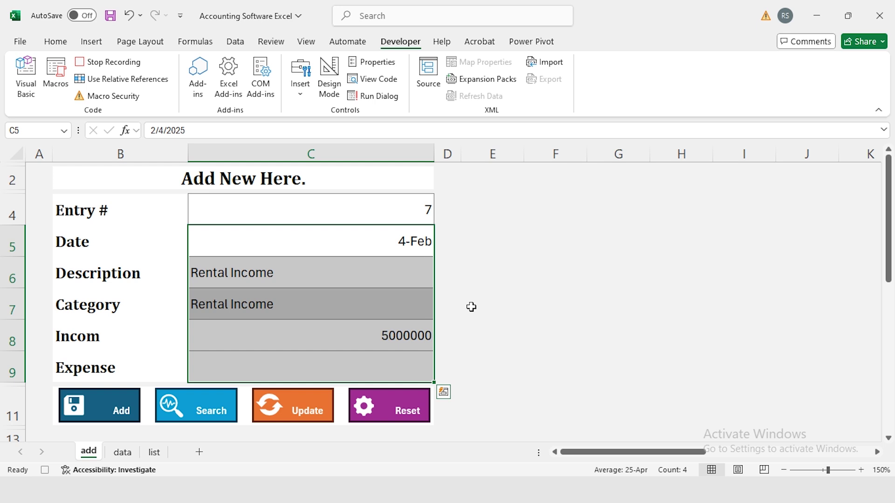
{"action": "key", "text": "Delete"}
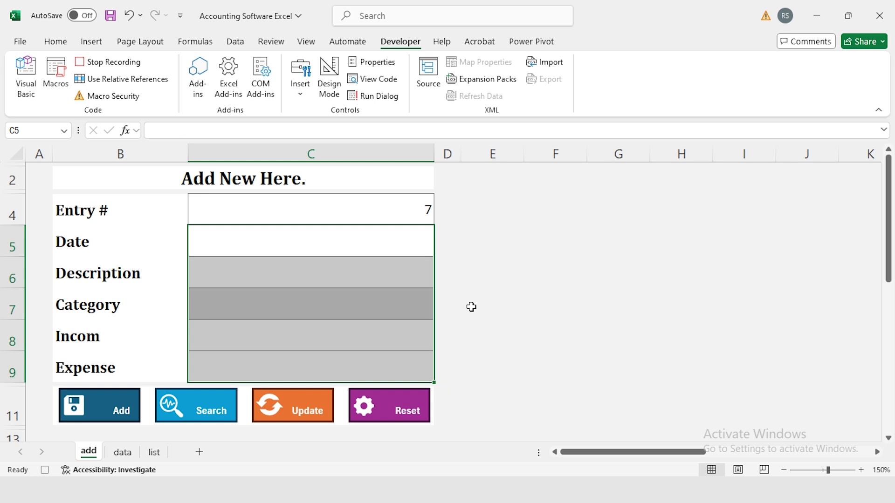
Select the form input range C5:C9 again and stop recording the macro.
{"action": "left_click", "coordinate": [398, 235]}
{"action": "key", "text": "shift+Down"}
{"action": "key", "text": "shift+Down"}
{"action": "key", "text": "shift+Down"}
{"action": "key", "text": "shift+Down"}
{"action": "left_click", "coordinate": [111, 63]}
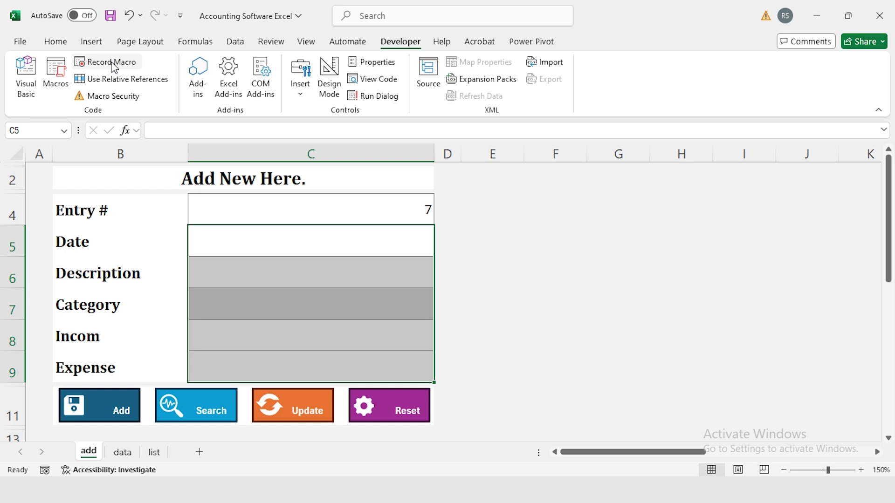
Open the ClearForm macro's code for editing and cut the whole procedure out of Module1.
{"action": "left_click", "coordinate": [54, 71]}
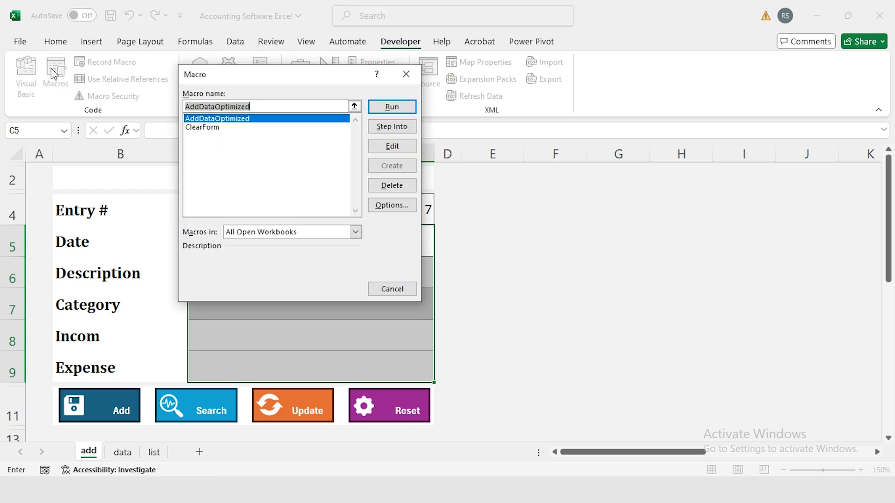
{"action": "left_click", "coordinate": [201, 129]}
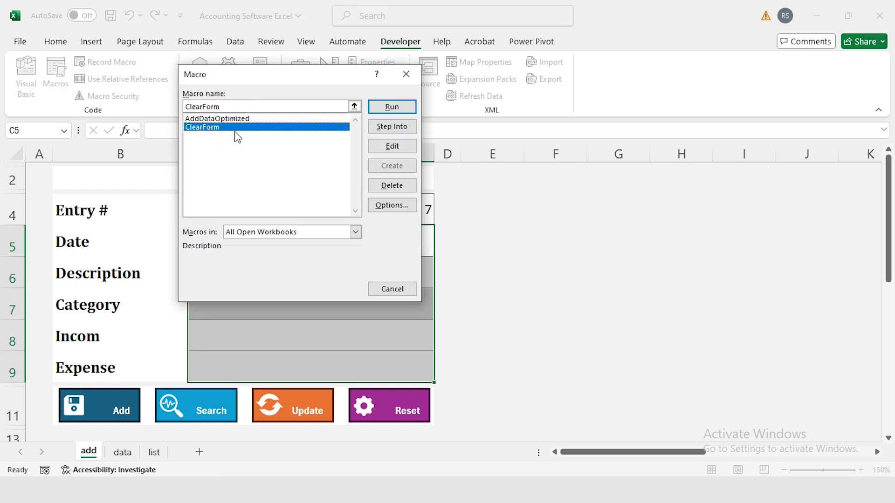
{"action": "left_click", "coordinate": [391, 147]}
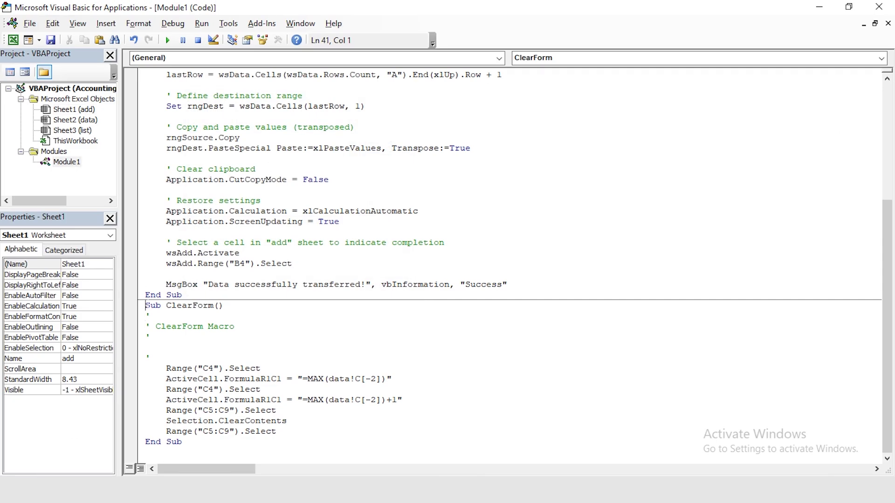
{"action": "left_click_drag", "start_coordinate": [146, 305], "coordinate": [181, 442]}
{"action": "key", "text": "Delete"}
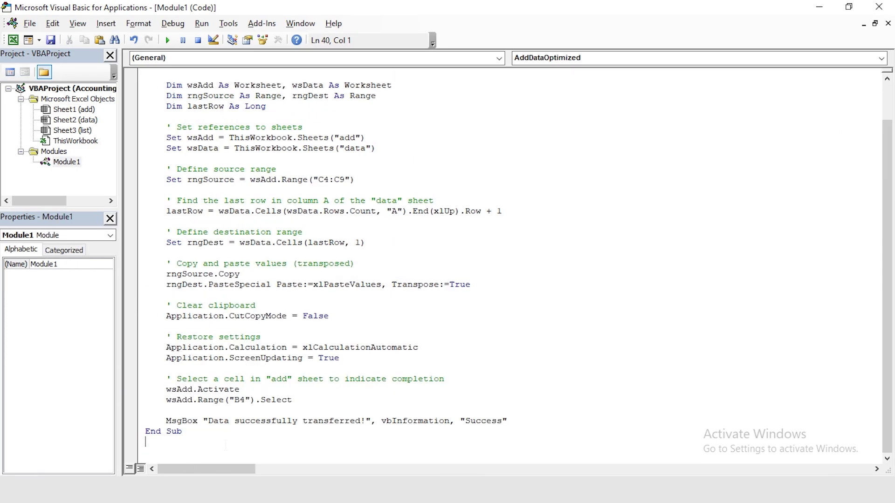
Switch to ChatGPT, paste the ClearForm code and send it with the request "otpimized this code vba code ?".
{"action": "key", "text": "alt+Tab"}
{"action": "scroll", "coordinate": [416, 356], "scroll_direction": "down", "scroll_amount": 7}
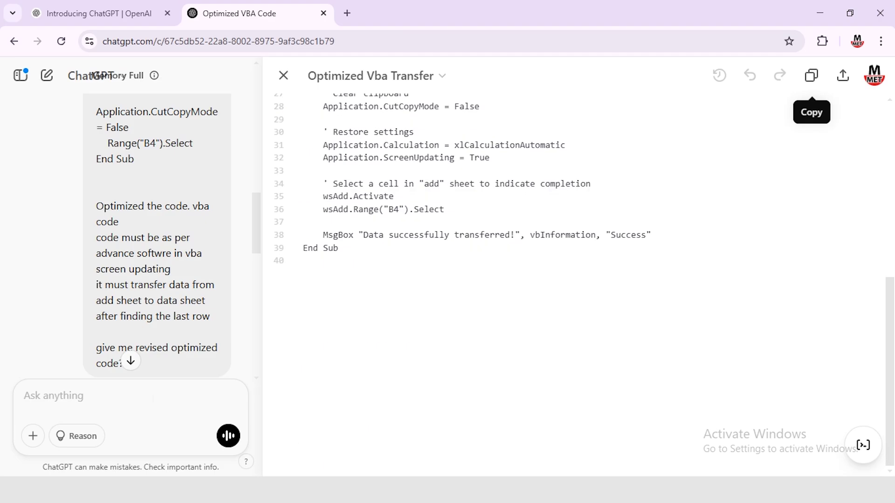
{"action": "key", "text": "ctrl+v"}
{"action": "type", "text": "otpimized this code vba code ?"}
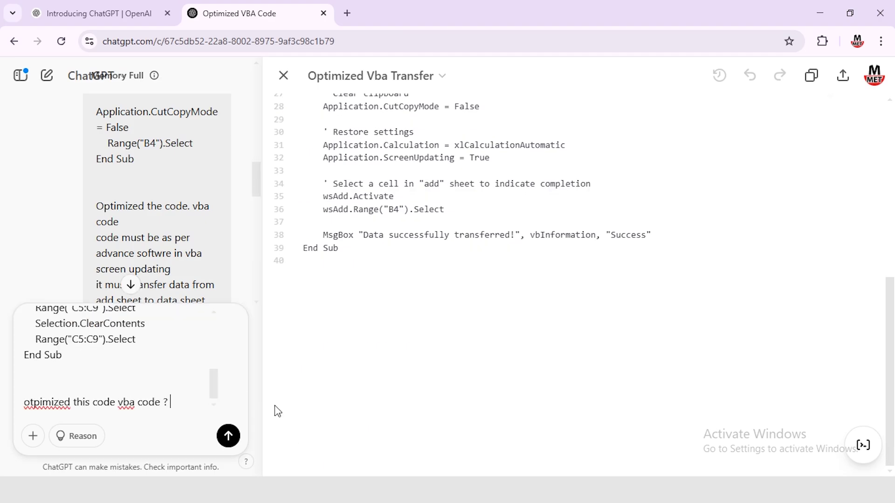
{"action": "key", "text": "Return"}
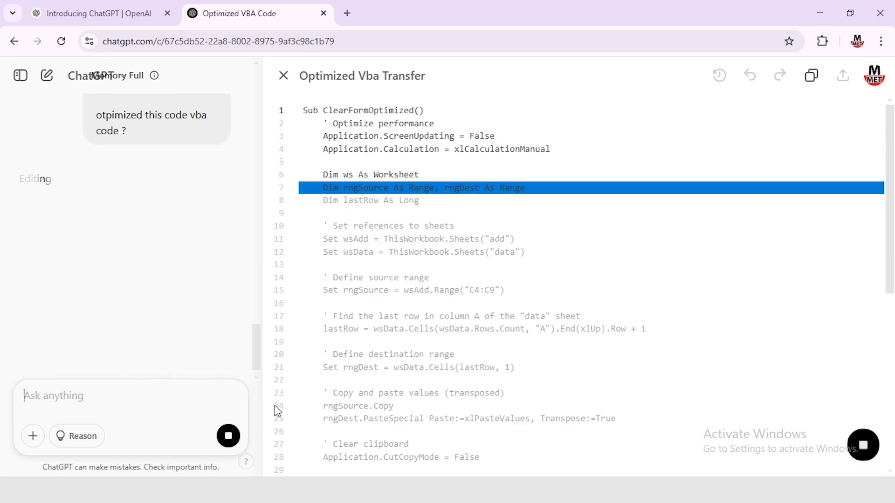
Copy ChatGPT's ClearFormOptimized code and paste it into Module1 below the AddDataOptimized procedure.
{"action": "left_click", "coordinate": [811, 75]}
{"action": "key", "text": "alt+Tab"}
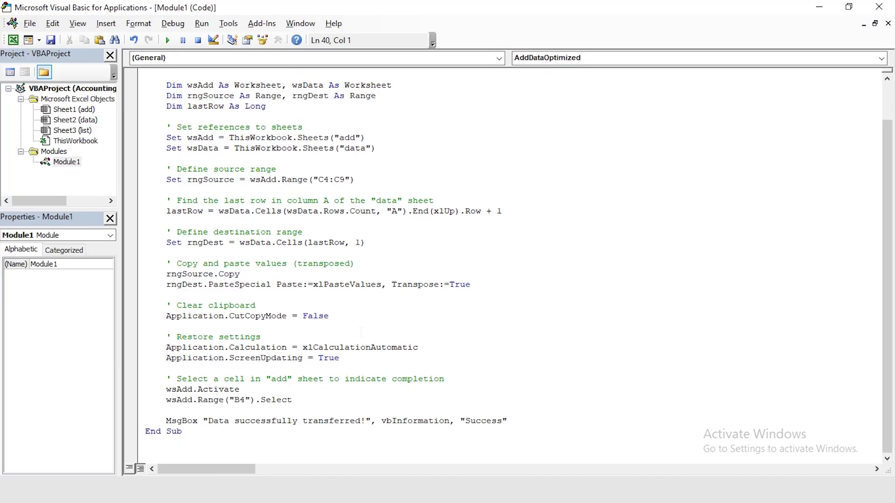
{"action": "key", "text": "Return"}
{"action": "key", "text": "Return"}
{"action": "key", "text": "ctrl+v"}
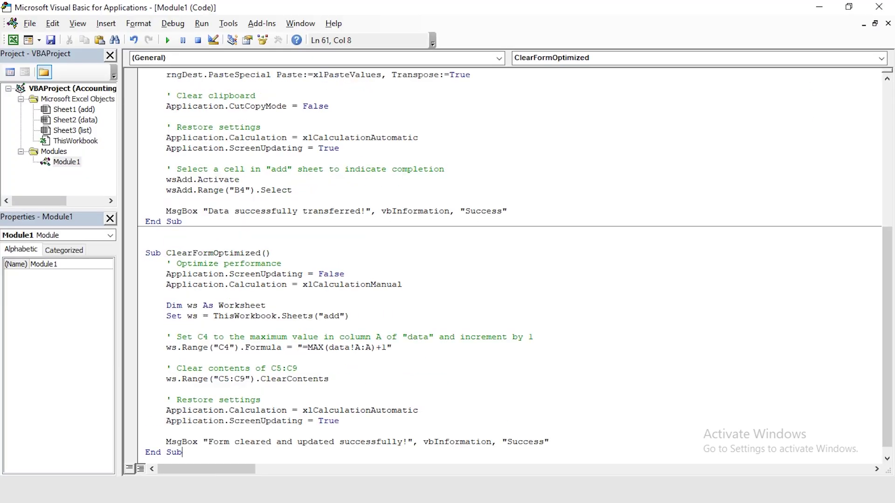
Return to the workbook and assign the ClearFormOptimized macro to the Reset button.
{"action": "key", "text": "alt+F11"}
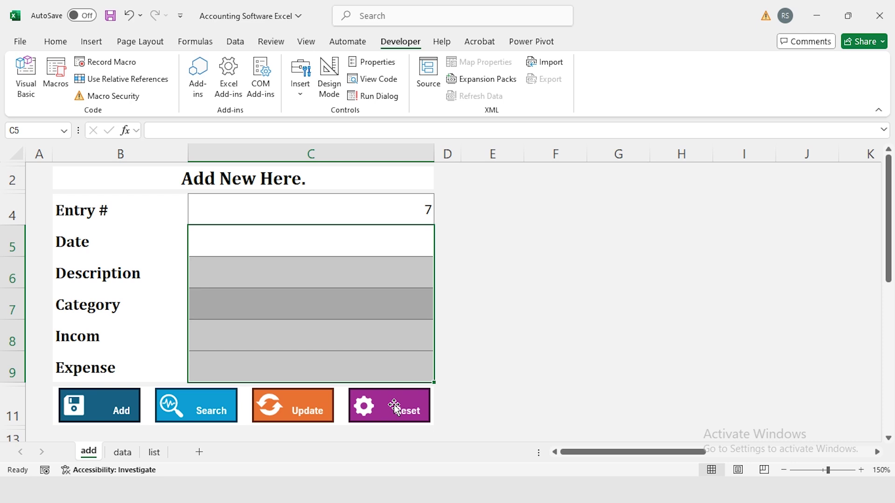
{"action": "left_click", "coordinate": [393, 406]}
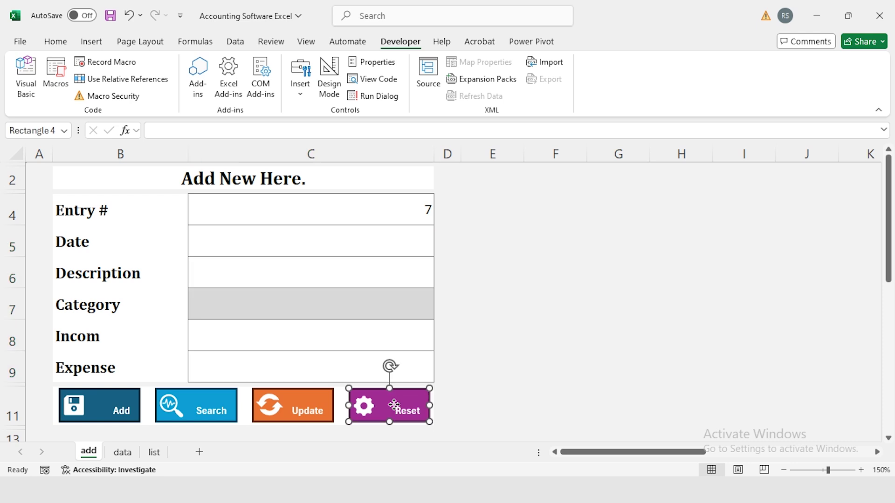
{"action": "right_click", "coordinate": [394, 405]}
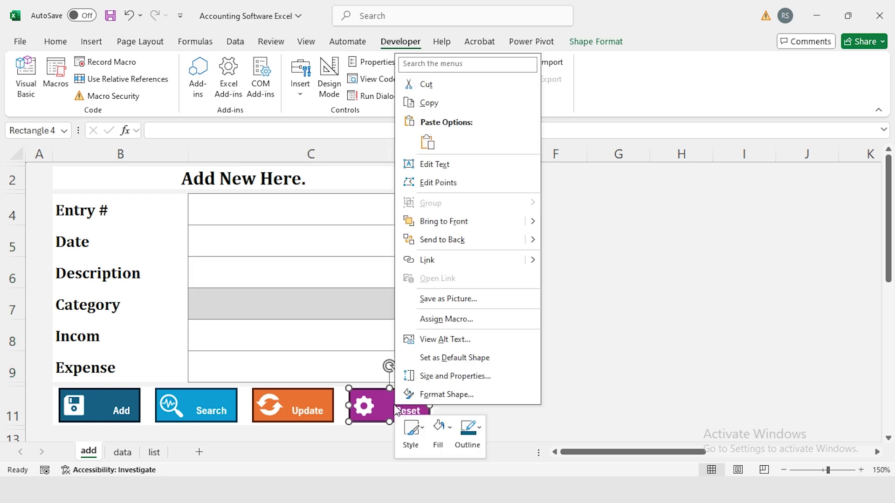
{"action": "left_click", "coordinate": [475, 326]}
{"action": "left_click", "coordinate": [392, 257]}
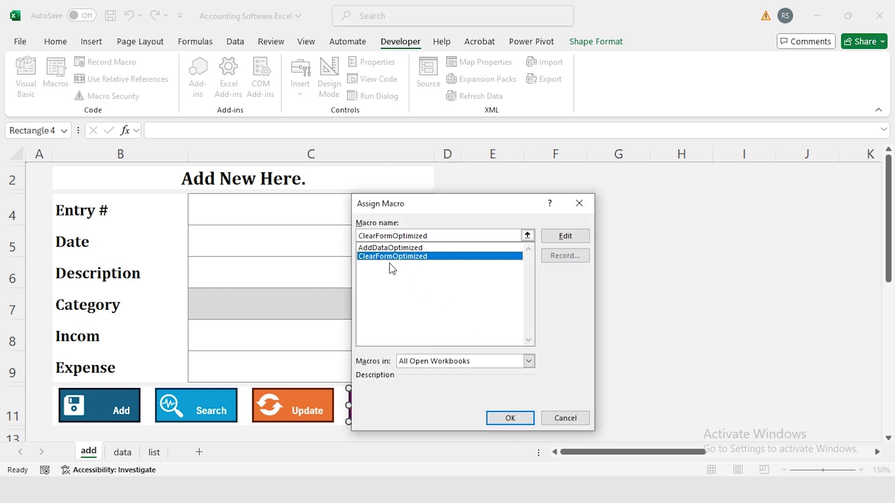
{"action": "left_click", "coordinate": [513, 419]}
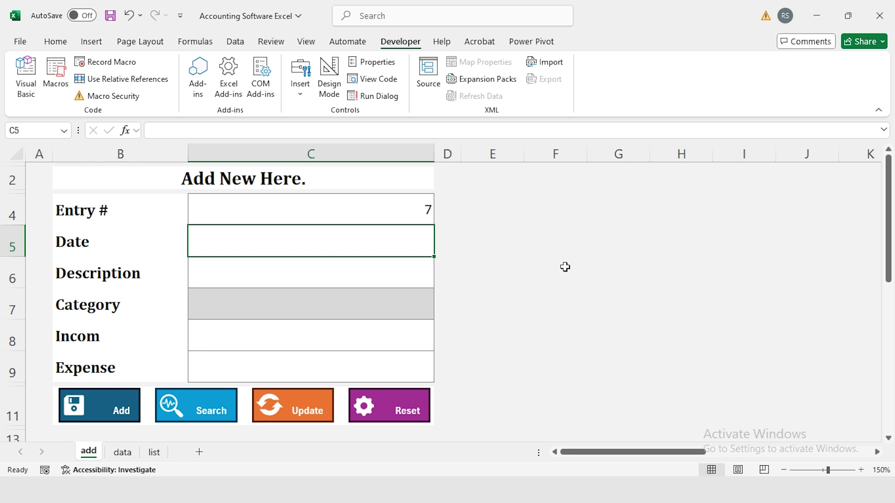
Fill the add form with date 4-feb, description salary, category Salaries and expense 45100.
{"action": "type", "text": "4-feb"}
{"action": "key", "text": "Return"}
{"action": "type", "text": "salary"}
{"action": "key", "text": "Return"}
{"action": "type", "text": "sal"}
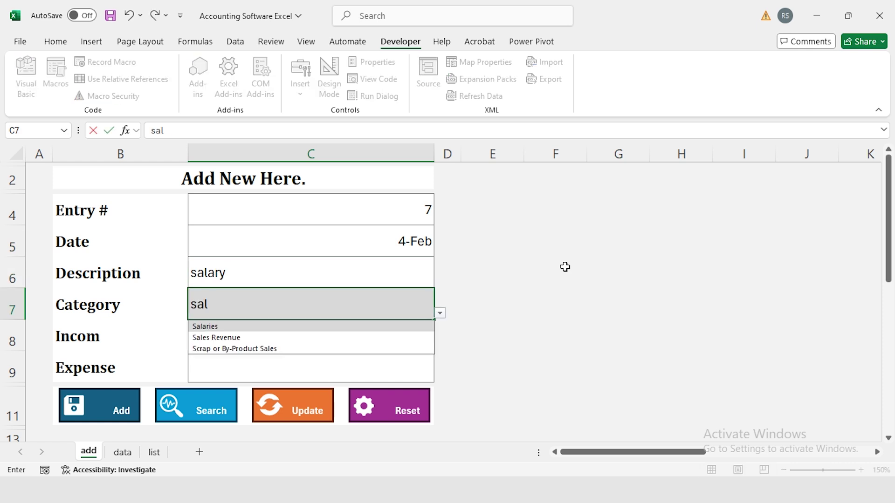
{"action": "key", "text": "Return"}
{"action": "key", "text": "Return"}
{"action": "type", "text": "45100"}
{"action": "key", "text": "ctrl+Return"}
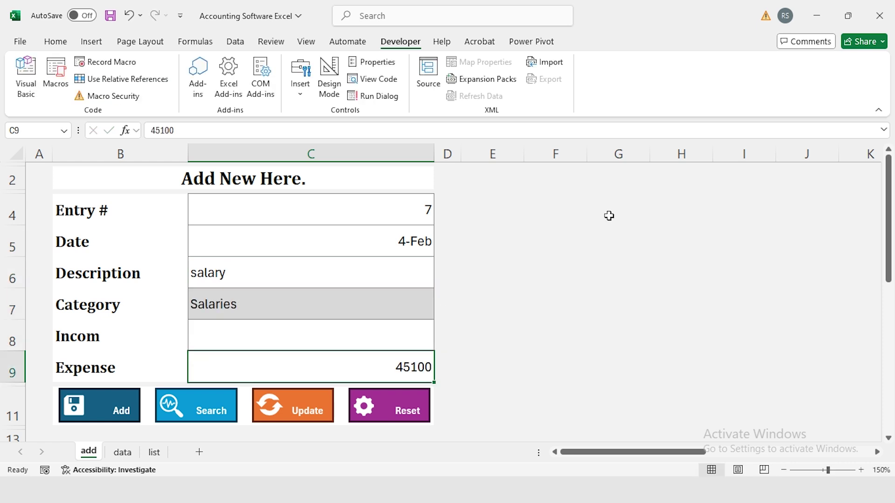
Clear the form with the Reset button, dismiss the message and select the Date cell C5.
{"action": "left_click", "coordinate": [413, 412]}
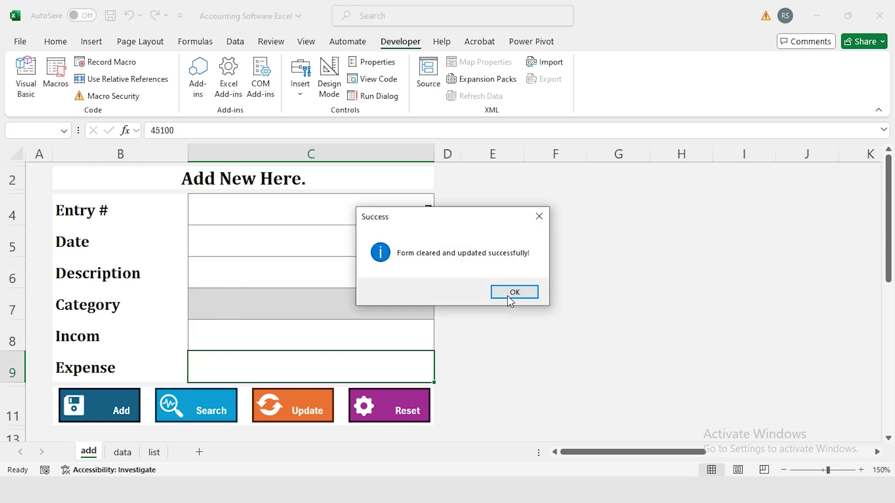
{"action": "left_click", "coordinate": [511, 297]}
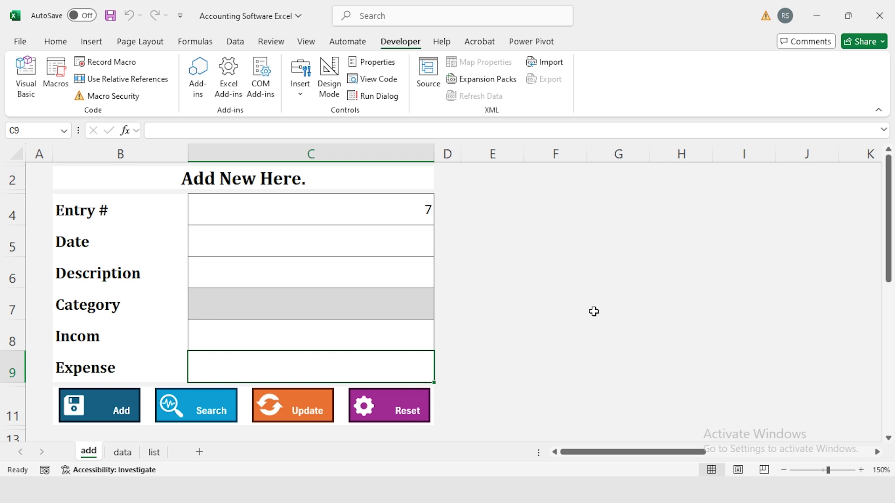
{"action": "left_click", "coordinate": [391, 246]}
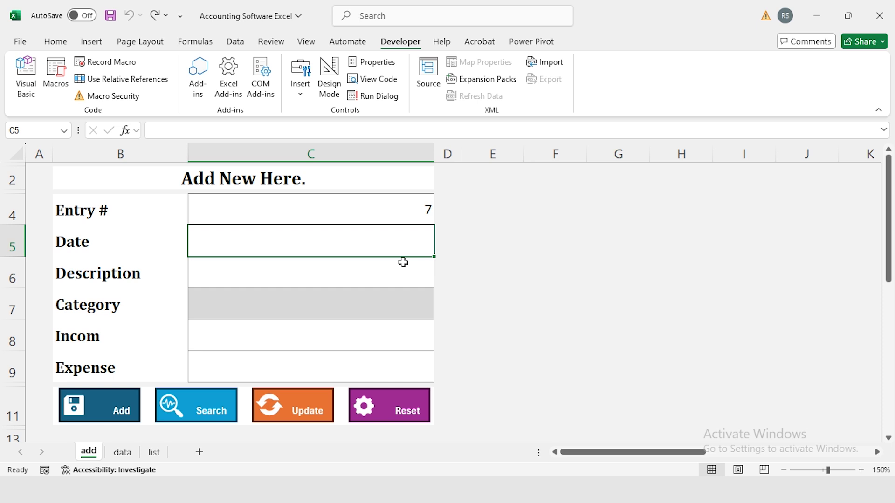
Set Entry # to 6 in the add form and start recording a macro named findrecord in this workbook.
{"action": "key", "text": "Up"}
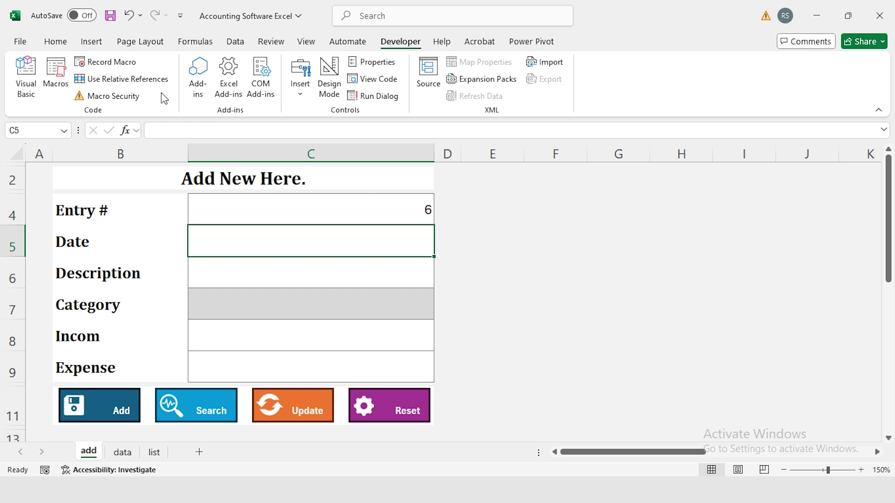
{"action": "left_click", "coordinate": [111, 65]}
{"action": "type", "text": "findrecord"}
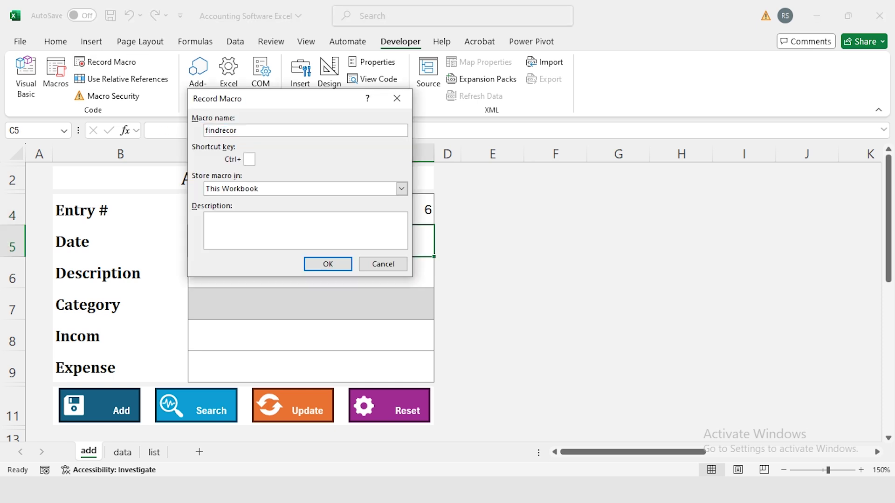
{"action": "left_click", "coordinate": [337, 269]}
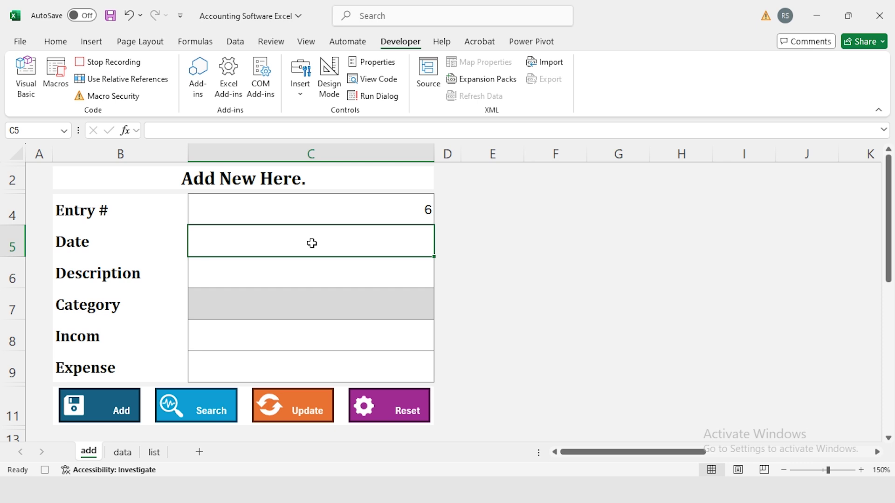
Enter =VLOOKUP(C4,data!A:B,2,0) in the Date cell C5 to fetch the date for the entry number.
{"action": "type", "text": "=vl"}
{"action": "key", "text": "Tab"}
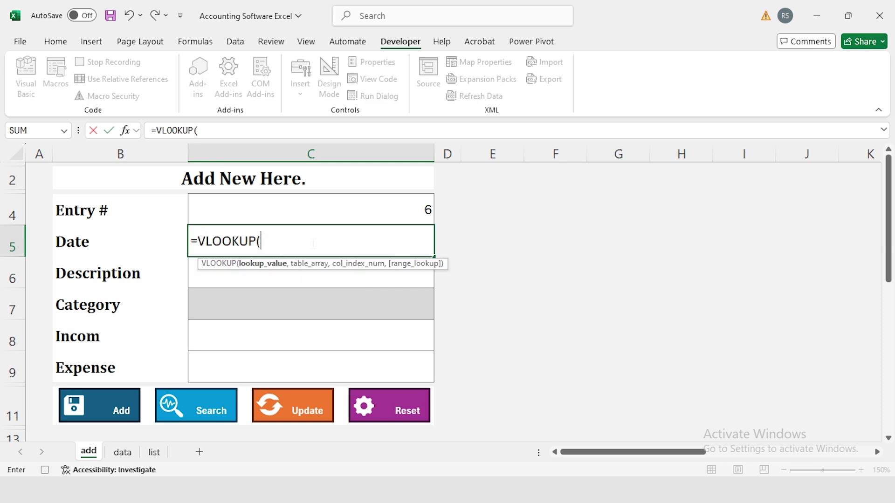
{"action": "key", "text": "Up"}
{"action": "type", "text": ","}
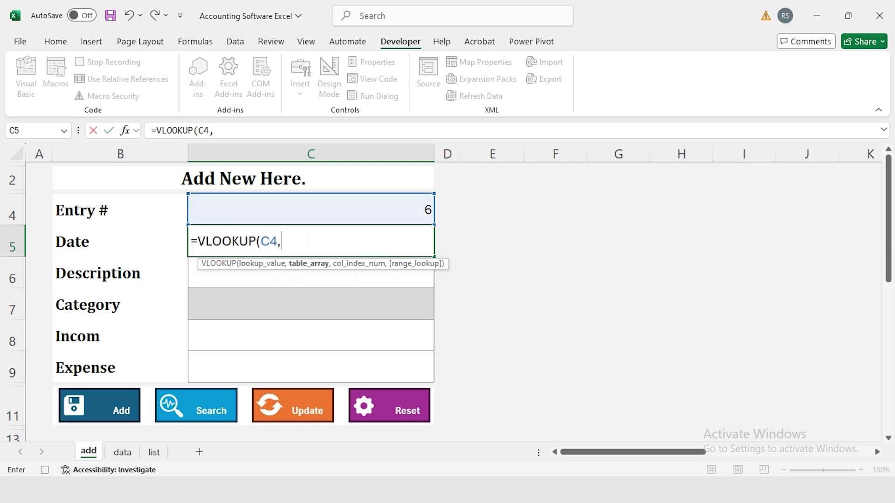
{"action": "left_click", "coordinate": [122, 452]}
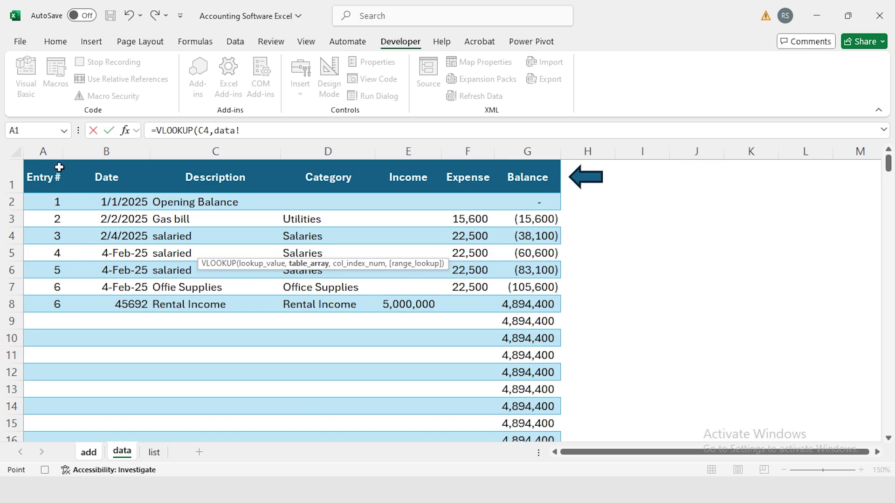
{"action": "left_click", "coordinate": [56, 152]}
{"action": "left_click_drag", "start_coordinate": [75, 153], "coordinate": [92, 150]}
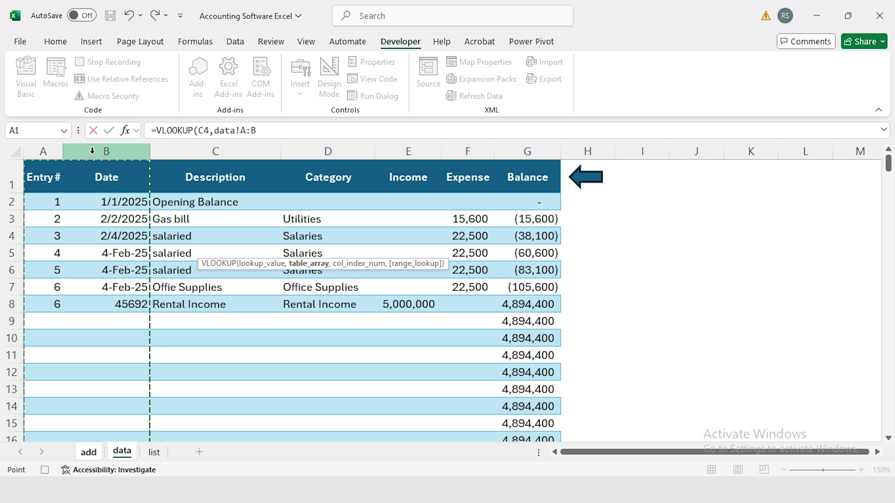
{"action": "type", "text": ",2"}
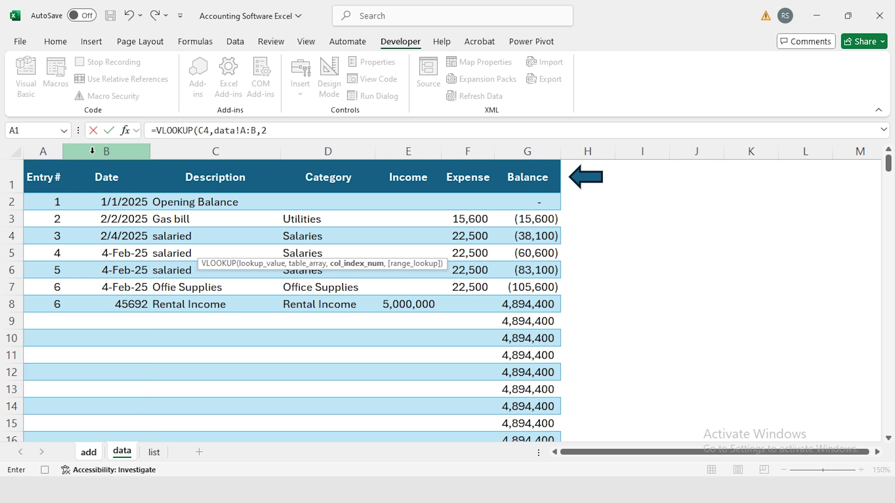
{"action": "type", "text": ","}
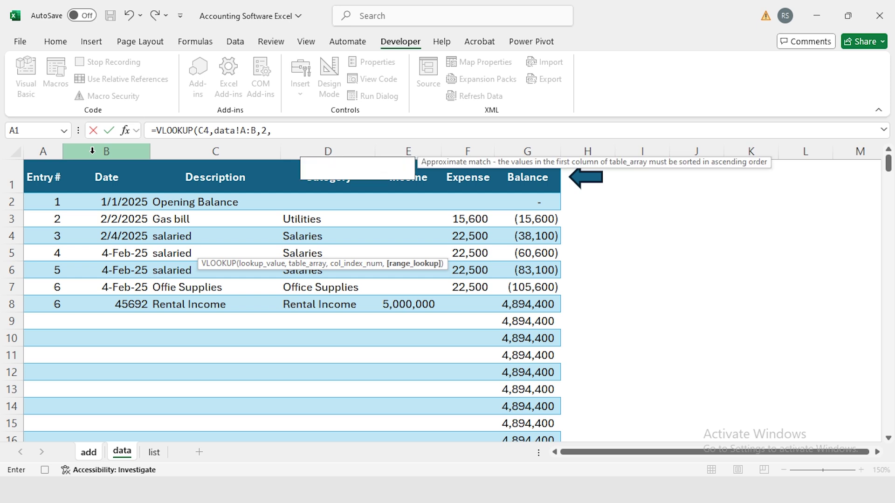
{"action": "key", "text": "Return"}
Enter =VLOOKUP(C4,data!A:C,3,0) in the Description cell C6.
{"action": "type", "text": "=vlo"}
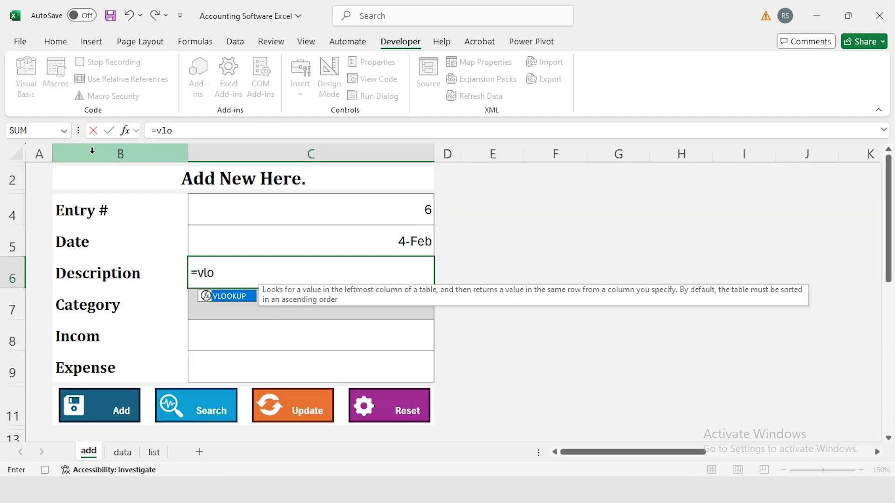
{"action": "key", "text": "Tab"}
{"action": "key", "text": "Up"}
{"action": "key", "text": "Up"}
{"action": "type", "text": ","}
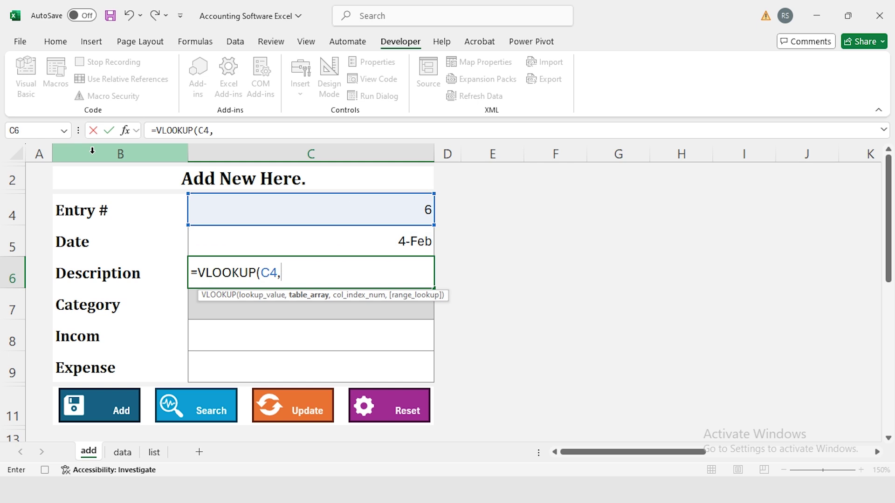
{"action": "key", "text": "ctrl+Page_Down"}
{"action": "key", "text": "ctrl+space"}
{"action": "key", "text": "shift+Right"}
{"action": "key", "text": "shift+Right"}
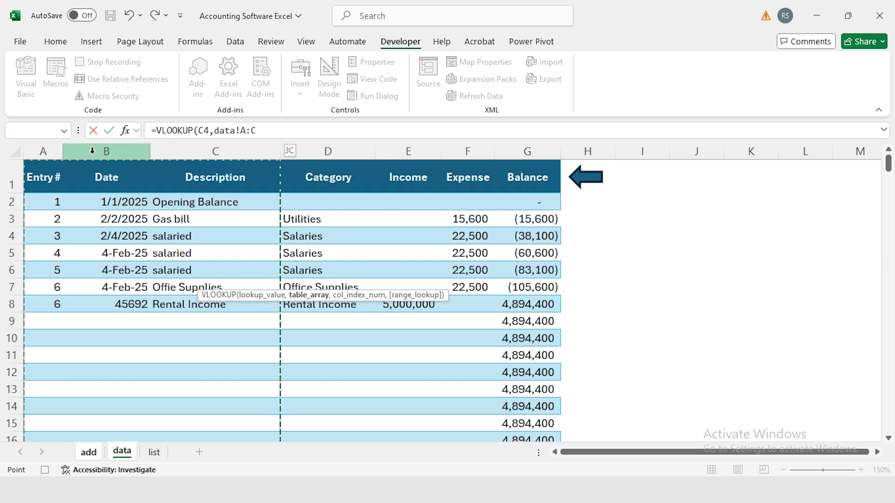
{"action": "type", "text": ","}
{"action": "type", "text": "3,0"}
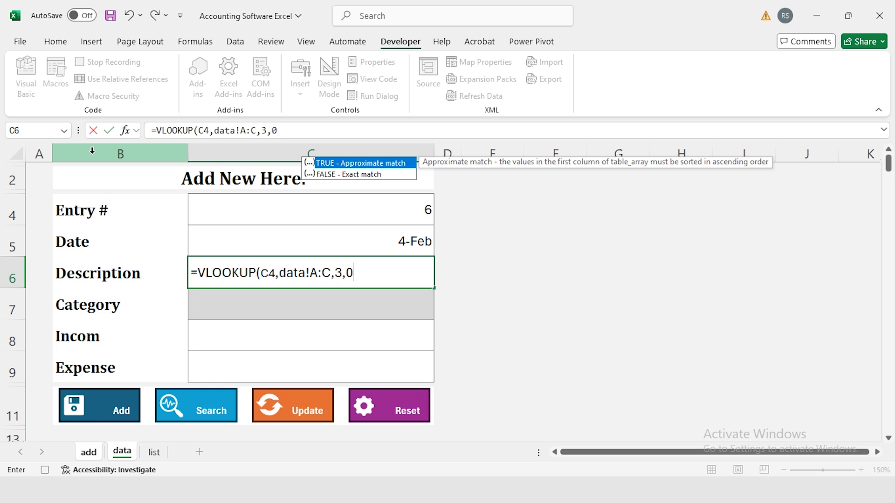
{"action": "key", "text": "Return"}
Enter =VLOOKUP(C4,data!A:D,4,0) in the Category cell C7.
{"action": "type", "text": "=vlo"}
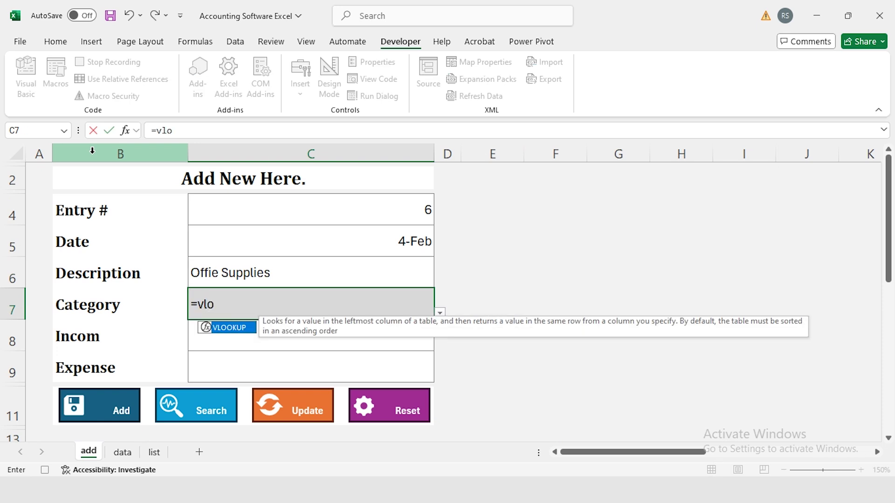
{"action": "key", "text": "Tab"}
{"action": "key", "text": "Up"}
{"action": "key", "text": "Up"}
{"action": "key", "text": "Up"}
{"action": "type", "text": ","}
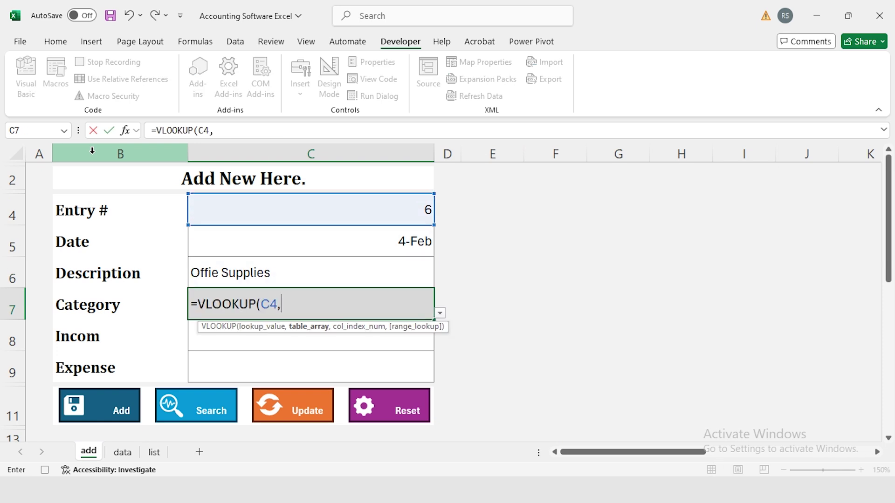
{"action": "key", "text": "ctrl+Page_Down"}
{"action": "key", "text": "ctrl+space"}
{"action": "key", "text": "shift+Right"}
{"action": "key", "text": "shift+Right"}
{"action": "key", "text": "shift+Right"}
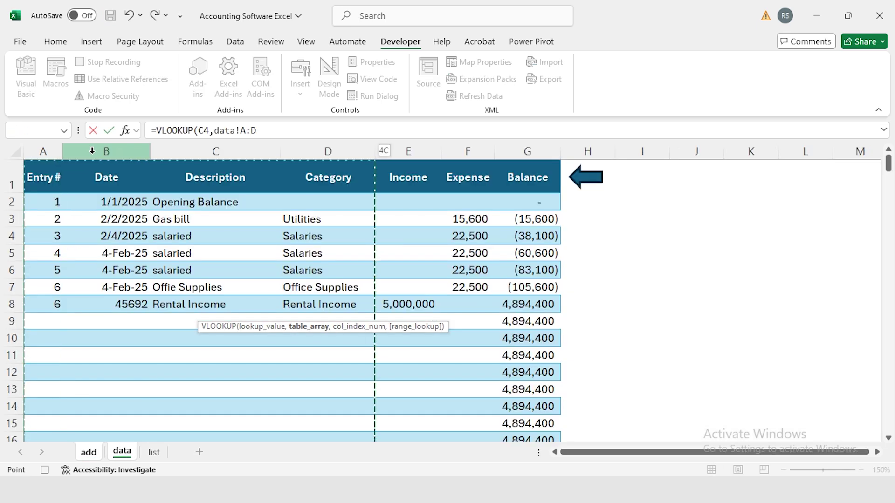
{"action": "type", "text": ",,0"}
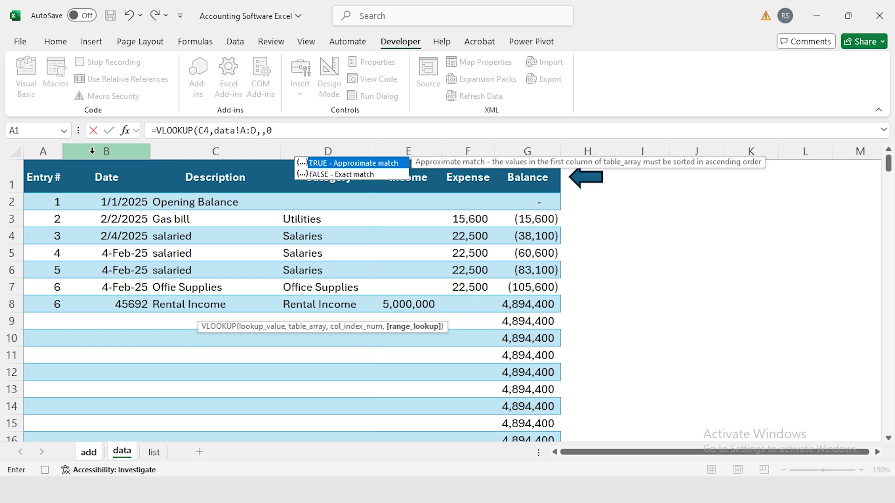
{"action": "key", "text": "BackSpace"}
{"action": "key", "text": "BackSpace"}
{"action": "type", "text": "4"}
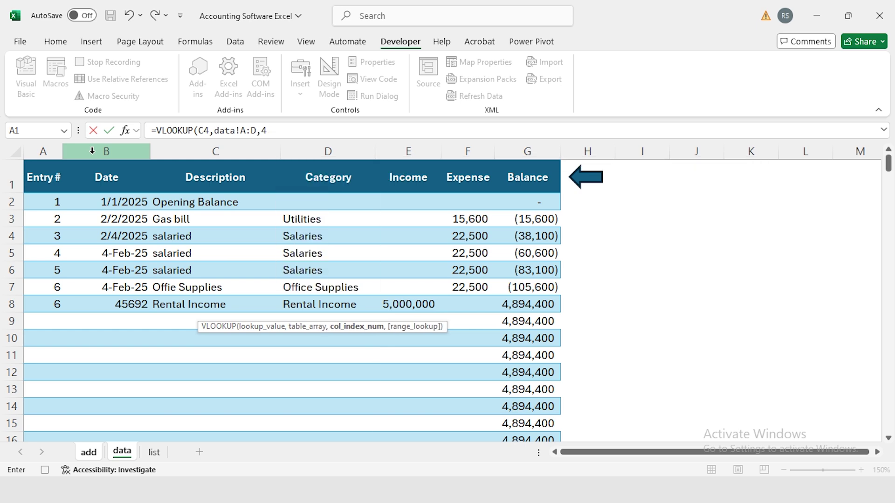
{"action": "type", "text": ",0"}
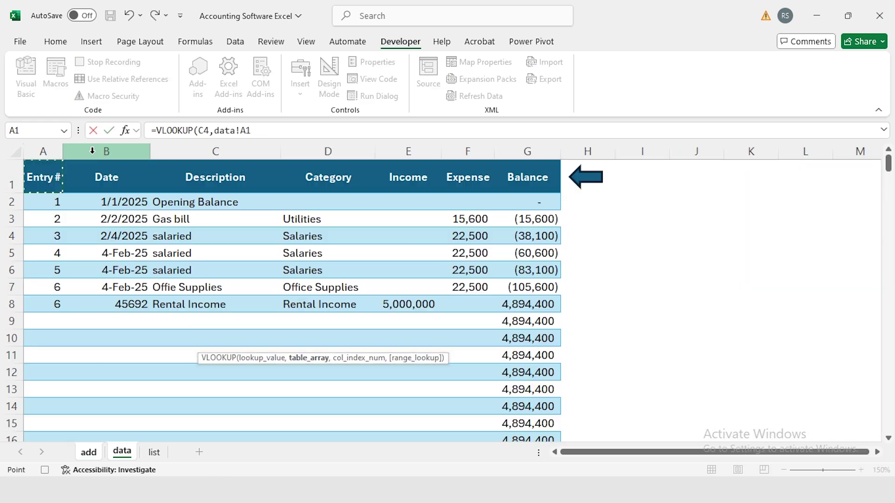
Add exact-match VLOOKUPs on C4 for Incom (data column 5) and Expense (data column 6), then select C5:C9 and stop the macro recording.
{"action": "left_click_drag", "start_coordinate": [159, 151], "coordinate": [450, 151]}
{"action": "type", "text": ",5,0"}
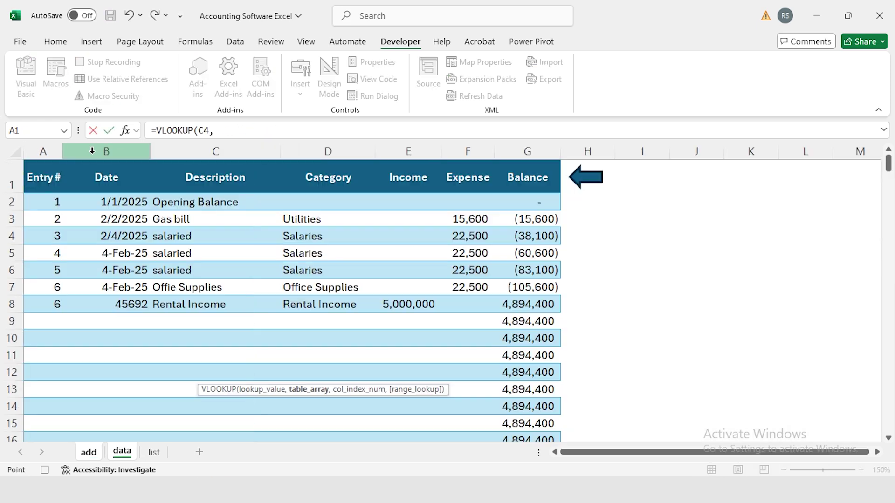
{"action": "left_click_drag", "start_coordinate": [410, 149], "coordinate": [466, 150]}
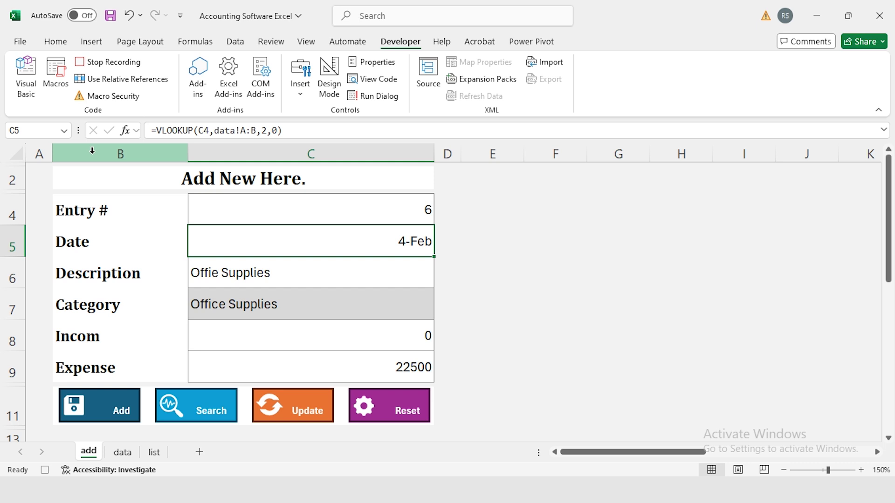
{"action": "left_click_drag", "start_coordinate": [326, 241], "coordinate": [326, 368]}
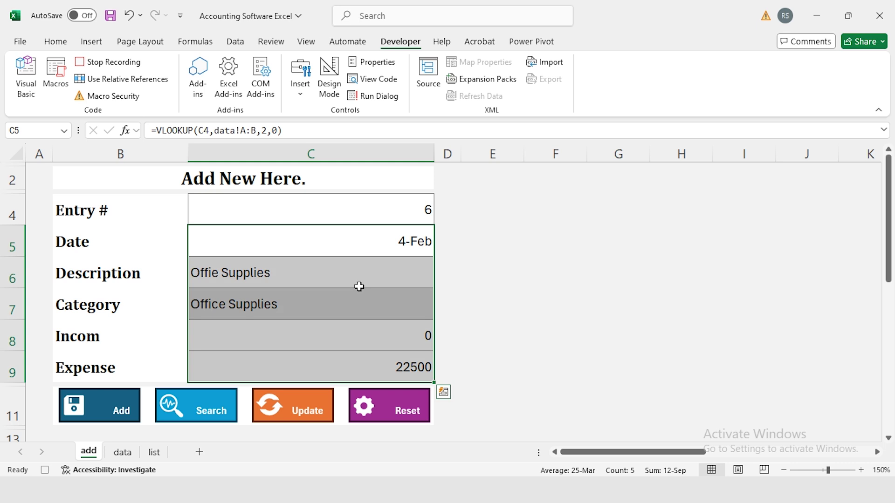
{"action": "left_click", "coordinate": [112, 69]}
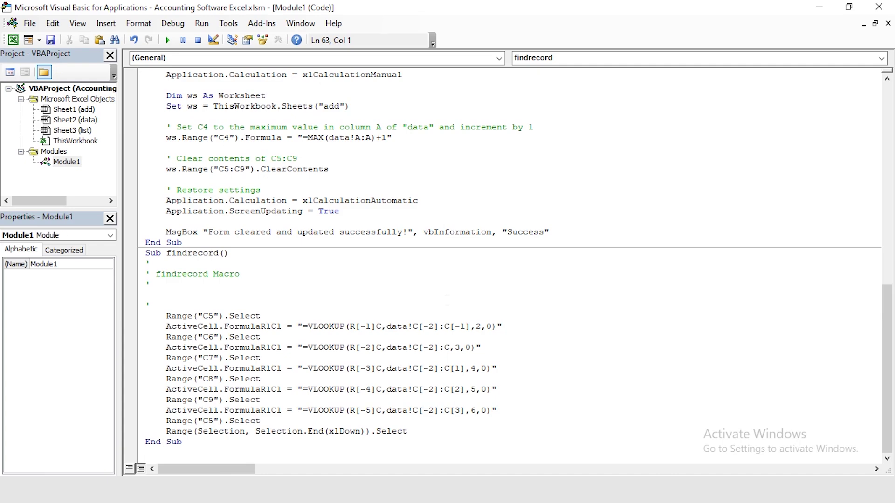
Cut the whole recorded findrecord procedure out of Module1 in the VBA editor.
{"action": "left_click_drag", "start_coordinate": [181, 442], "coordinate": [146, 263]}
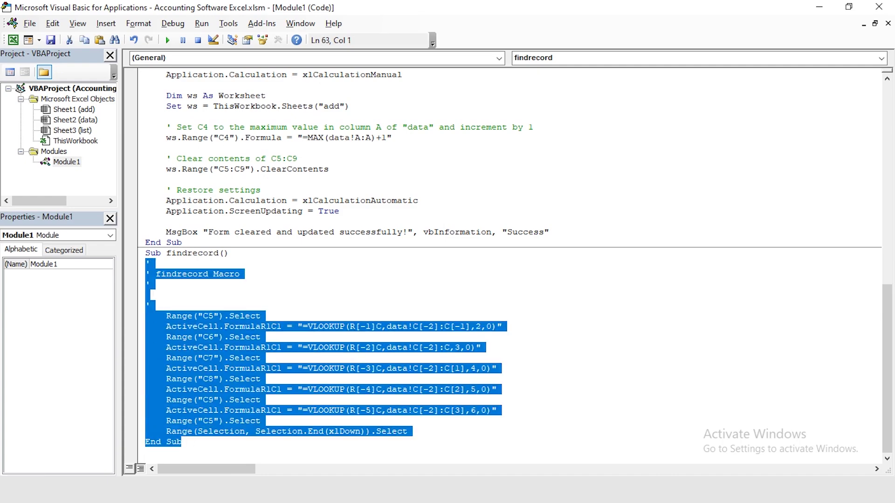
{"action": "left_click_drag", "start_coordinate": [146, 263], "coordinate": [146, 253]}
{"action": "key", "text": "Delete"}
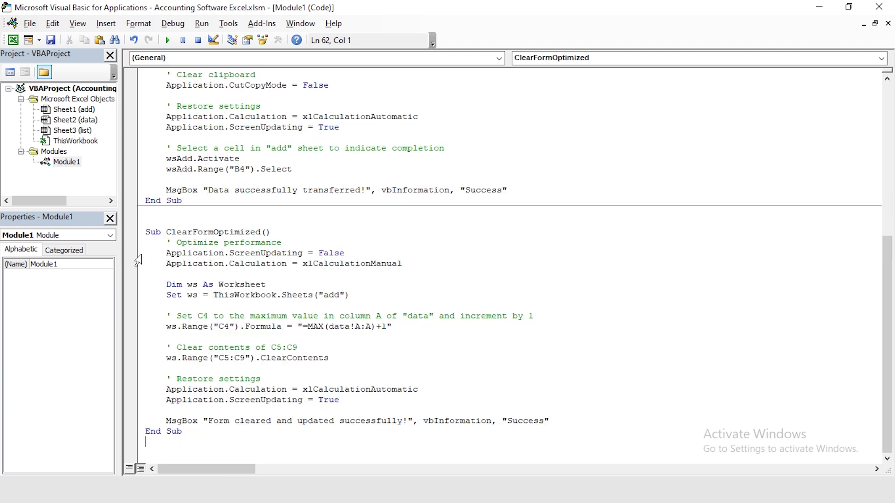
Switch to ChatGPT, paste the findrecord code and request a reviewed, optimized version that finds data by entry number for the add sheet.
{"action": "key", "text": "alt+Tab"}
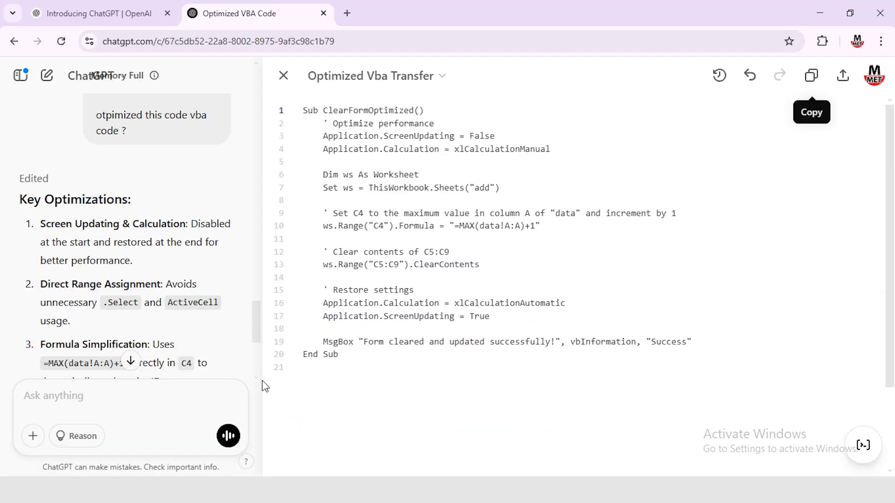
{"action": "left_click", "coordinate": [28, 395]}
{"action": "key", "text": "ctrl+v"}
{"action": "type", "text": "revi"}
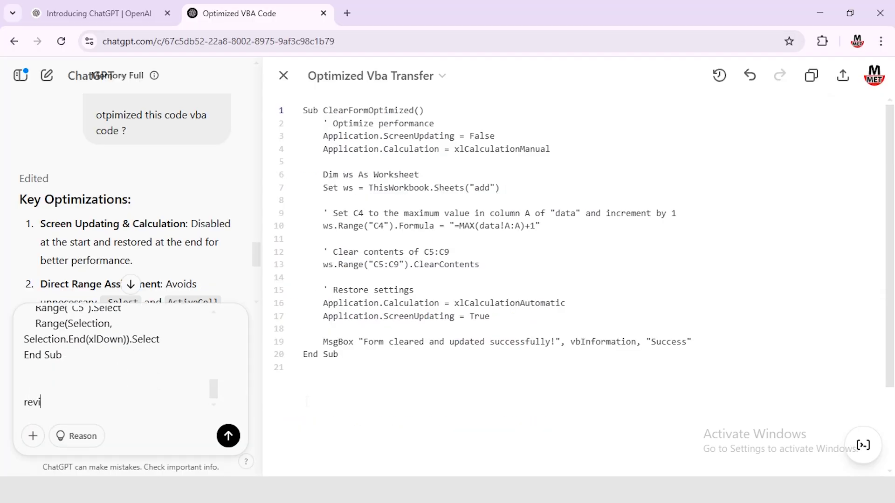
{"action": "type", "text": "ew this code and optimized this code. in add sheet i have to find data on the basis of entry number from database sheet"}
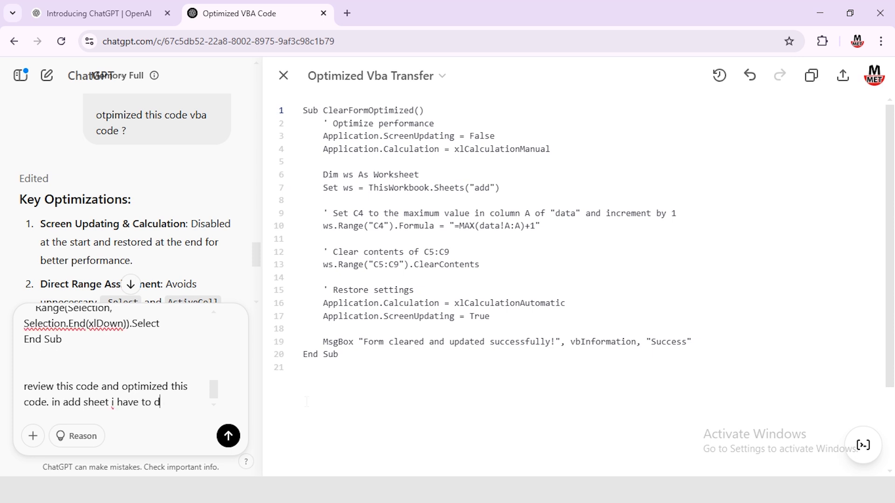
{"action": "type", "text": " revised code ?"}
{"action": "key", "text": "Return"}
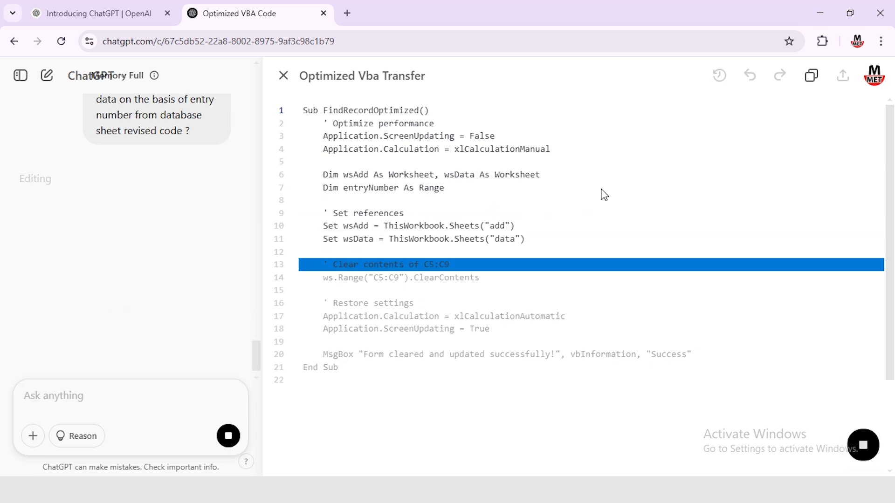
Copy ChatGPT's FindRecordOptimized code, paste it into Module1 below ClearFormOptimized and close the VBA editor.
{"action": "left_click", "coordinate": [812, 76]}
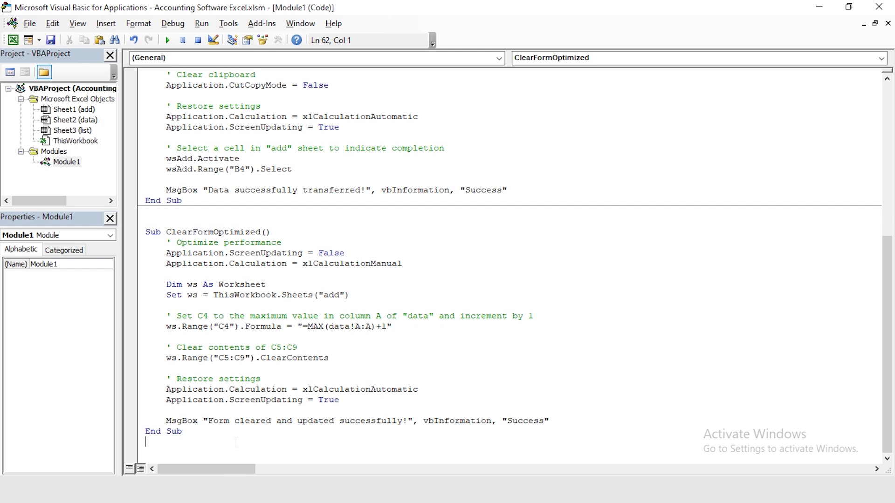
{"action": "key", "text": "ctrl+v"}
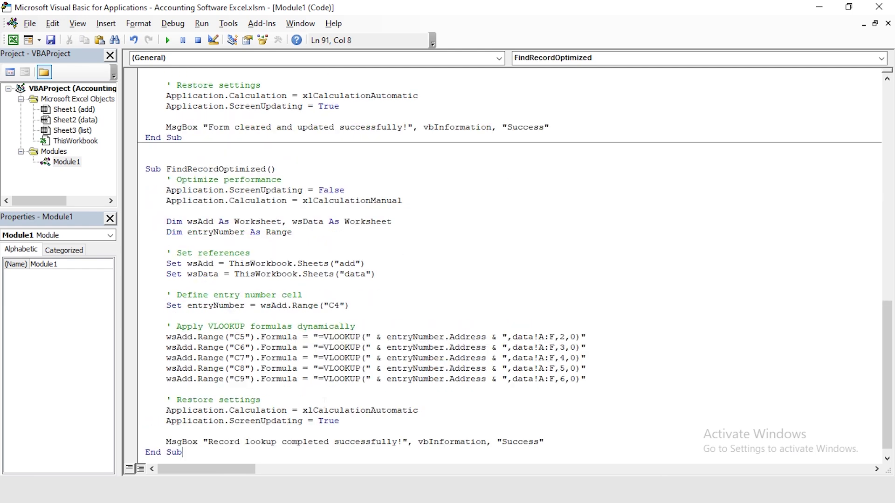
{"action": "left_click", "coordinate": [879, 7]}
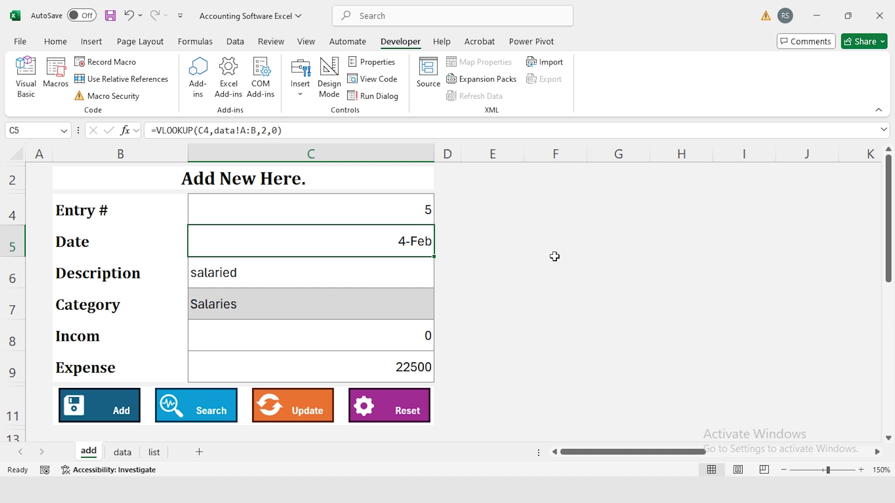
Assign the FindRecordOptimized macro to the Search button on the add sheet.
{"action": "right_click", "coordinate": [207, 410]}
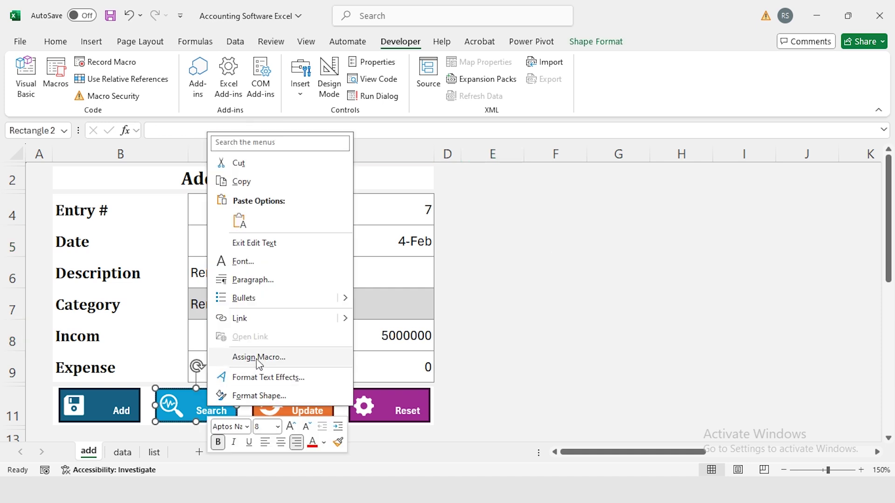
{"action": "left_click", "coordinate": [257, 358]}
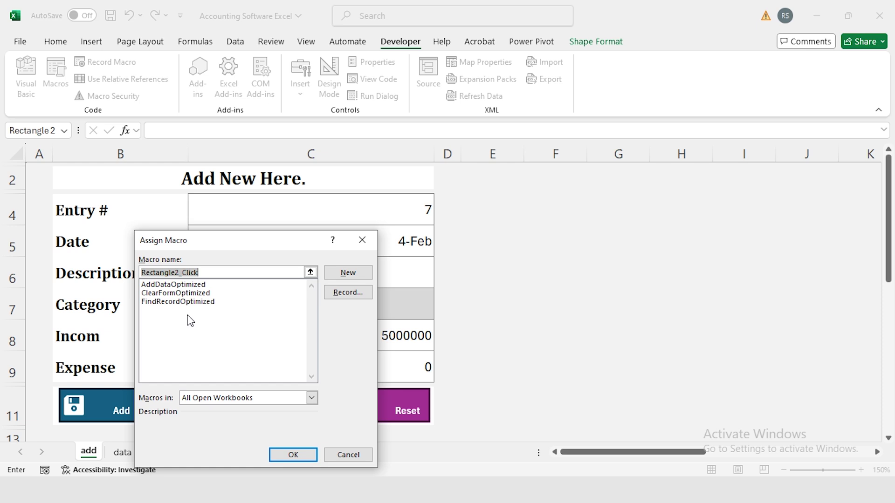
{"action": "left_click", "coordinate": [191, 301]}
{"action": "left_click", "coordinate": [288, 455]}
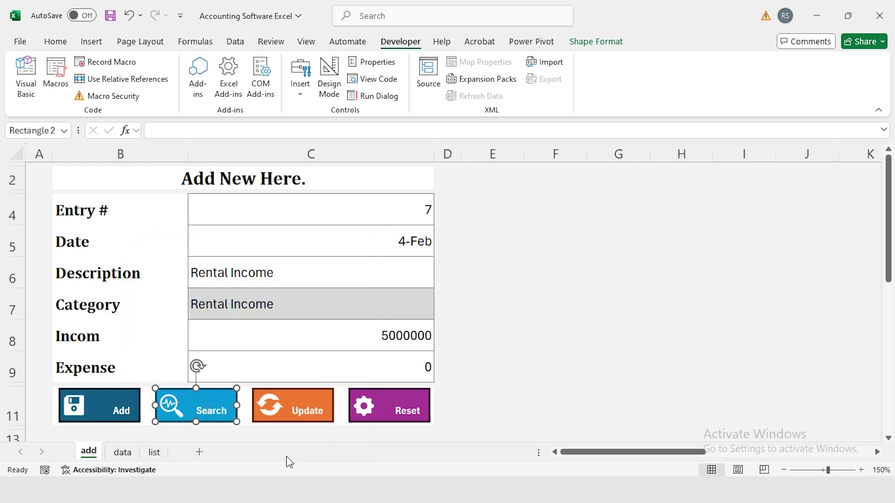
Set Entry # to 2 in the add form and test the Search button's record lookup.
{"action": "left_click", "coordinate": [247, 433]}
{"action": "left_click", "coordinate": [374, 211]}
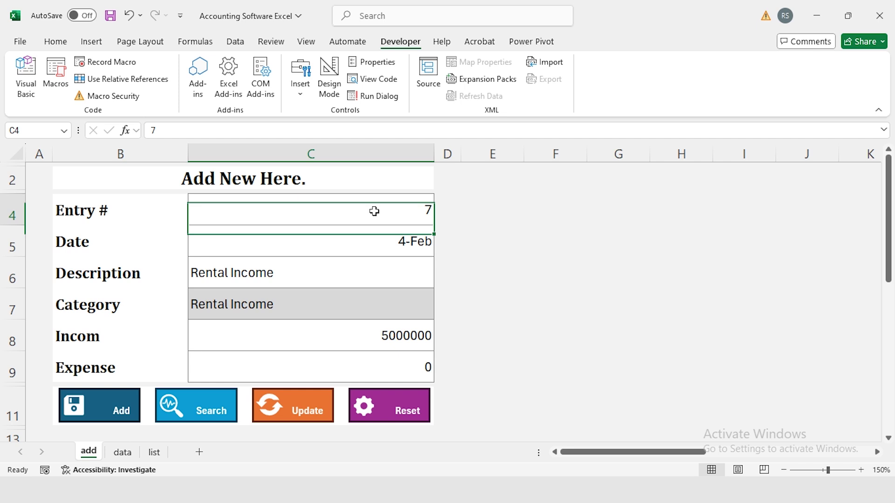
{"action": "type", "text": "2"}
{"action": "key", "text": "Return"}
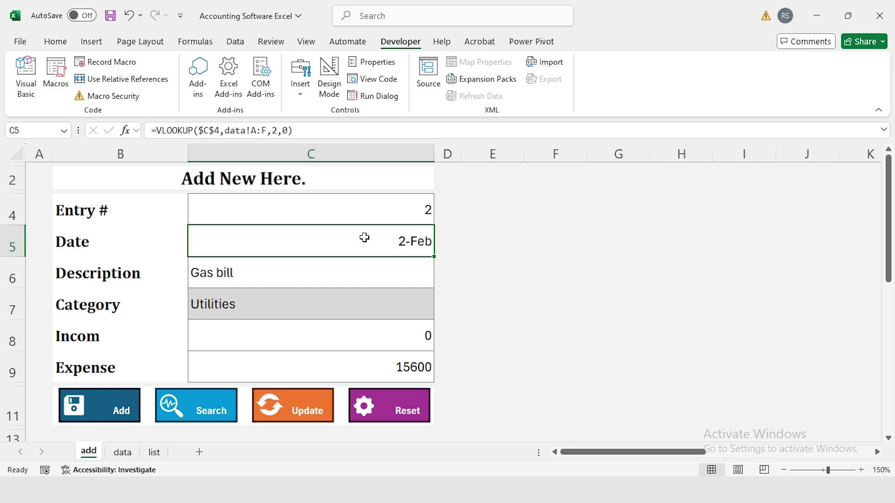
{"action": "left_click", "coordinate": [214, 411]}
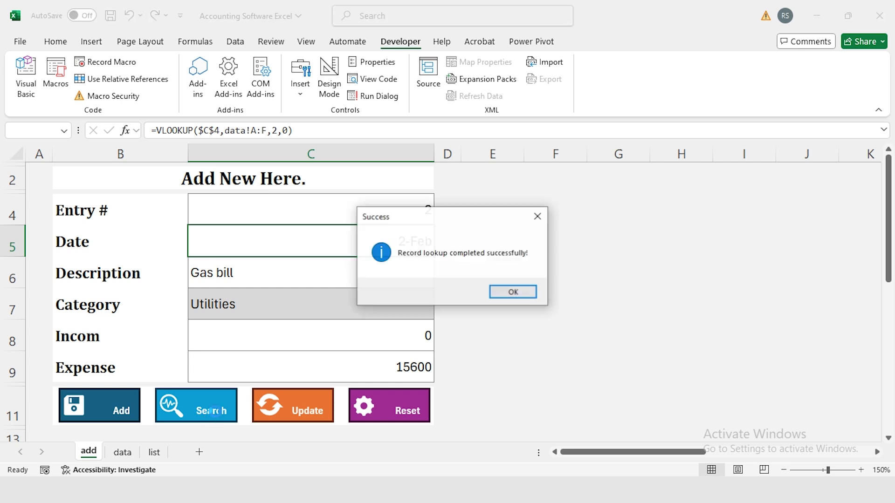
{"action": "left_click", "coordinate": [515, 293]}
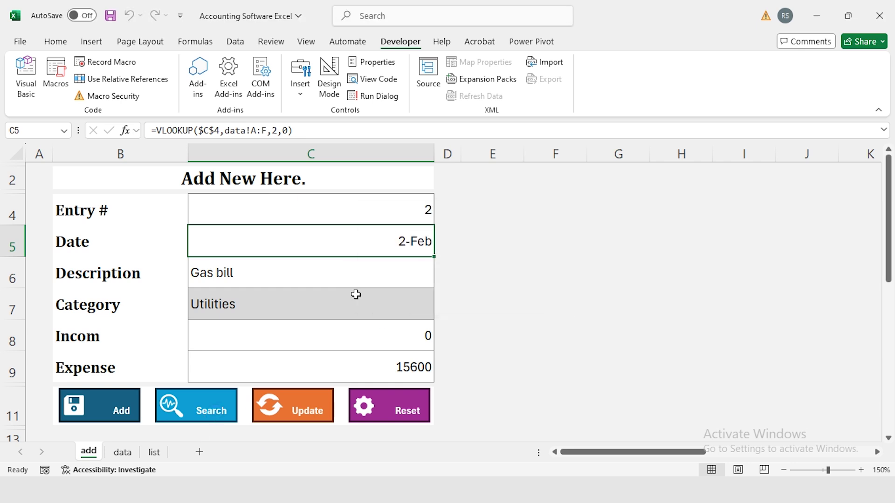
Reset the add form and test the Search button with entry number 5, checking the fetched fields.
{"action": "left_click", "coordinate": [412, 418]}
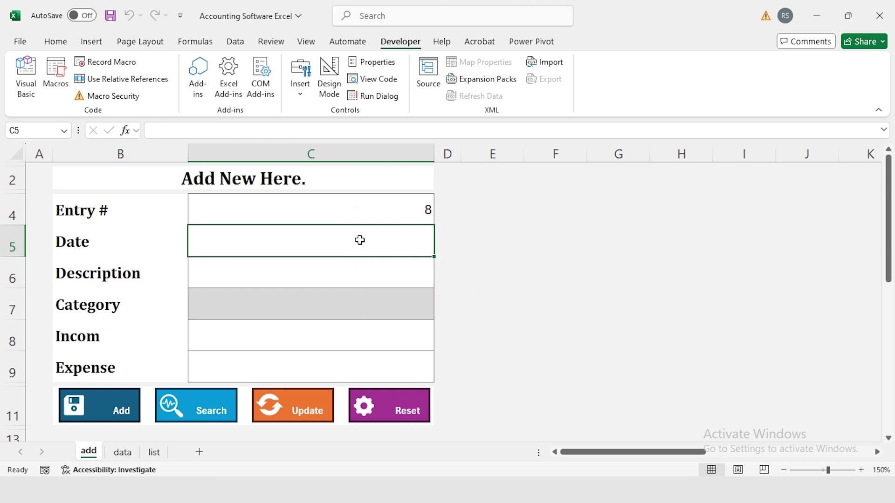
{"action": "left_click", "coordinate": [356, 271]}
{"action": "left_click", "coordinate": [349, 300]}
{"action": "left_click", "coordinate": [361, 242]}
{"action": "left_click", "coordinate": [405, 216]}
{"action": "double_click", "coordinate": [405, 216]}
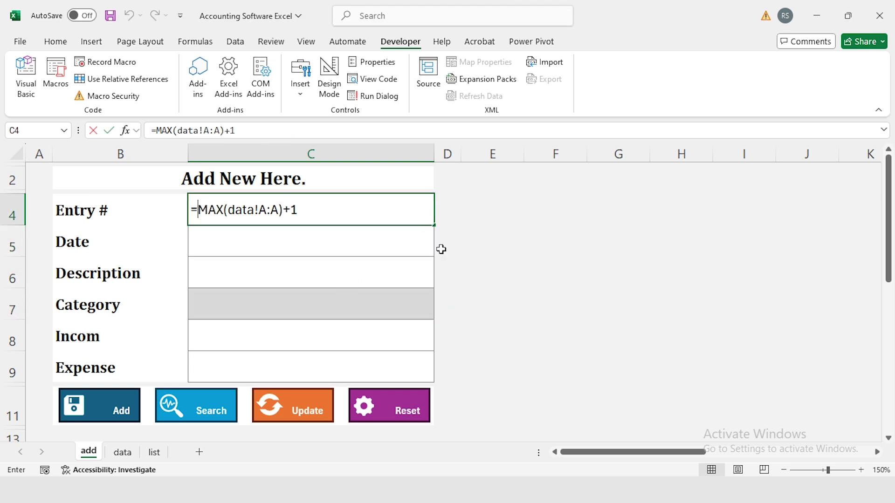
{"action": "type", "text": "5"}
{"action": "key", "text": "Return"}
{"action": "left_click", "coordinate": [205, 404]}
{"action": "left_click", "coordinate": [513, 292]}
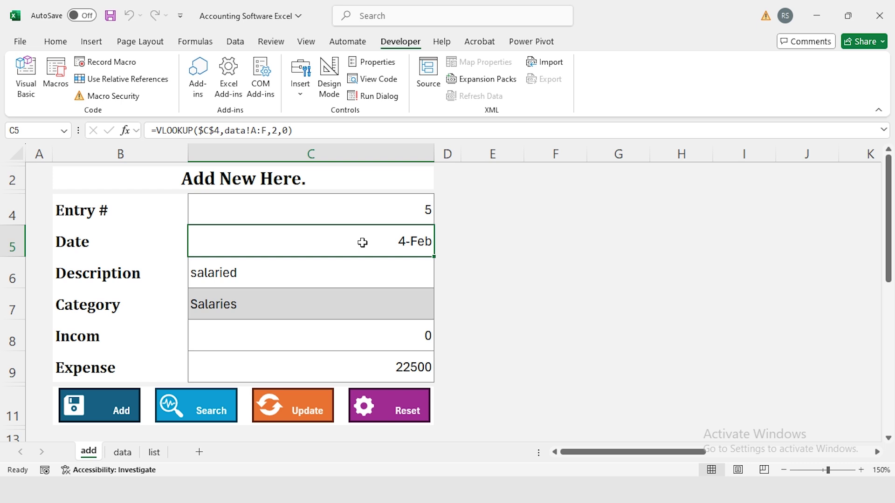
{"action": "left_click_drag", "start_coordinate": [362, 250], "coordinate": [373, 375]}
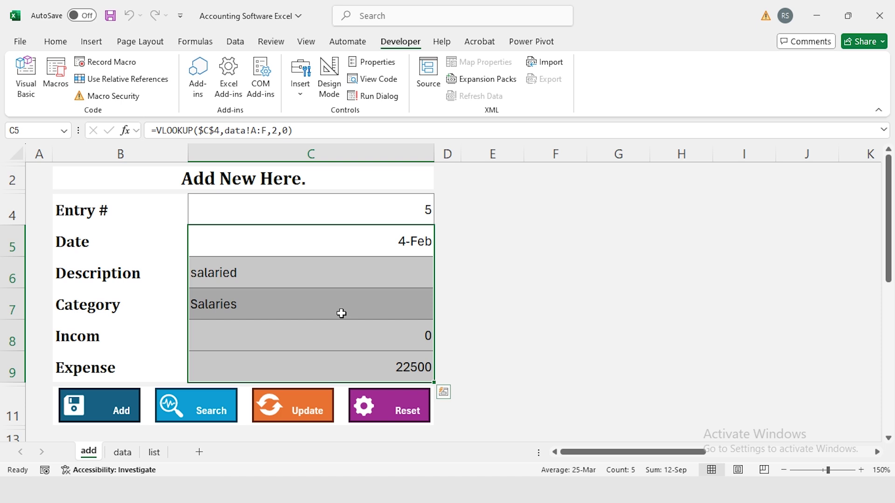
Set Entry # to 3 and overwrite the form's Expense value in C9 with 11500.
{"action": "left_click", "coordinate": [369, 216]}
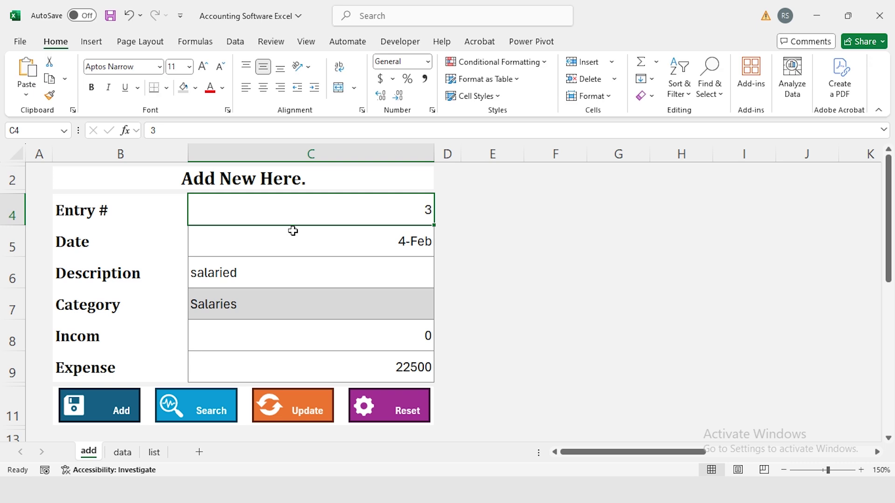
{"action": "key", "text": "Down"}
{"action": "key", "text": "Down"}
{"action": "key", "text": "Down"}
{"action": "key", "text": "Down"}
{"action": "key", "text": "Down"}
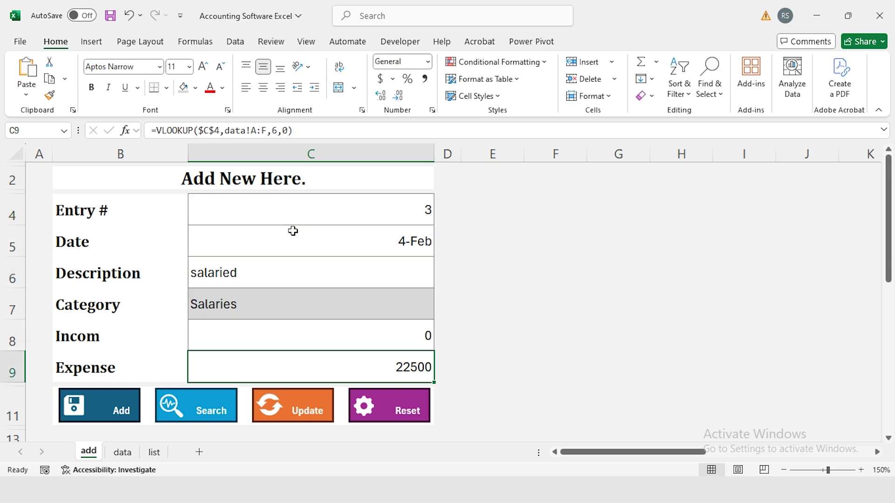
{"action": "key", "text": "Left"}
{"action": "key", "text": "Right"}
{"action": "type", "text": "11500"}
{"action": "key", "text": "Return"}
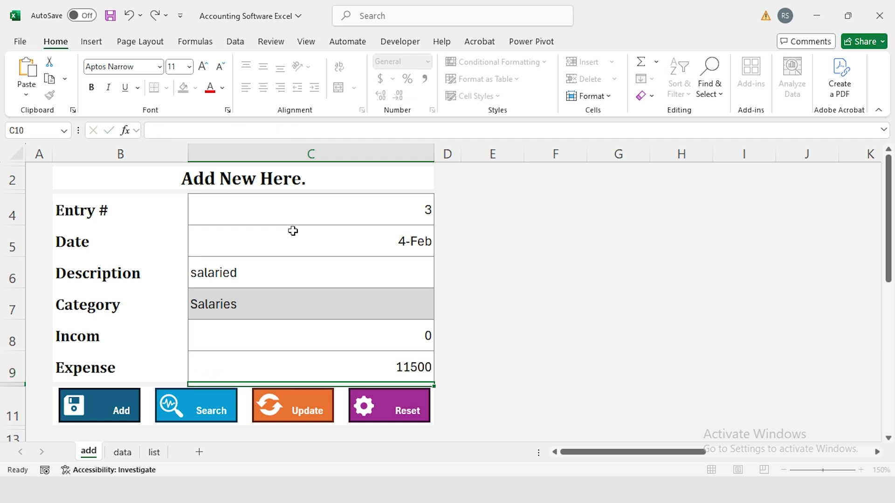
{"action": "key", "text": "Up"}
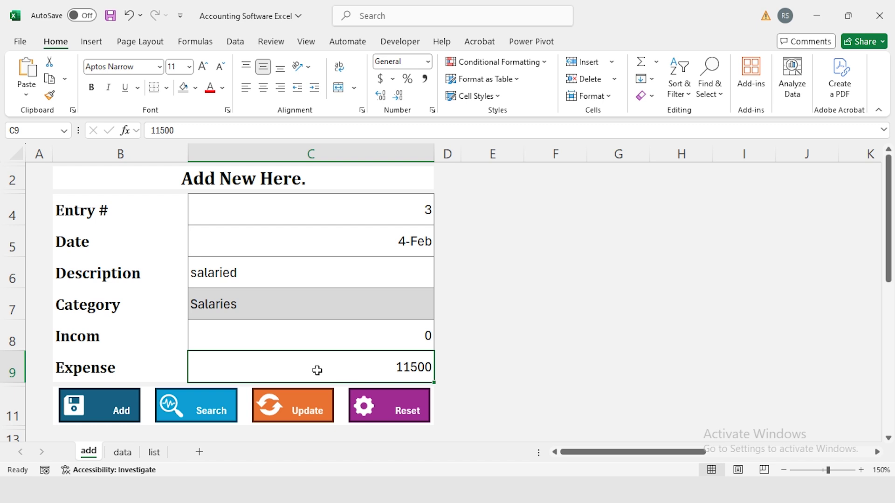
Start recording a macro named Update, stored in this workbook.
{"action": "left_click", "coordinate": [400, 42]}
{"action": "left_click", "coordinate": [111, 62]}
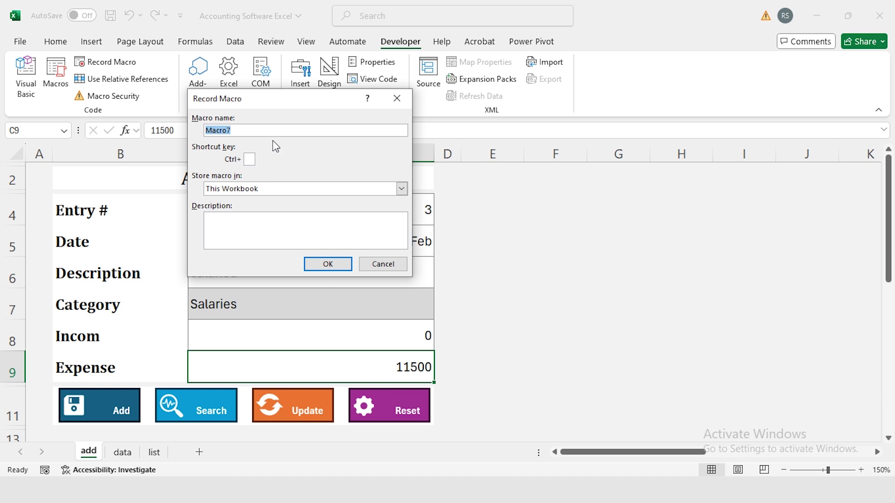
{"action": "type", "text": "Update"}
{"action": "left_click", "coordinate": [322, 265]}
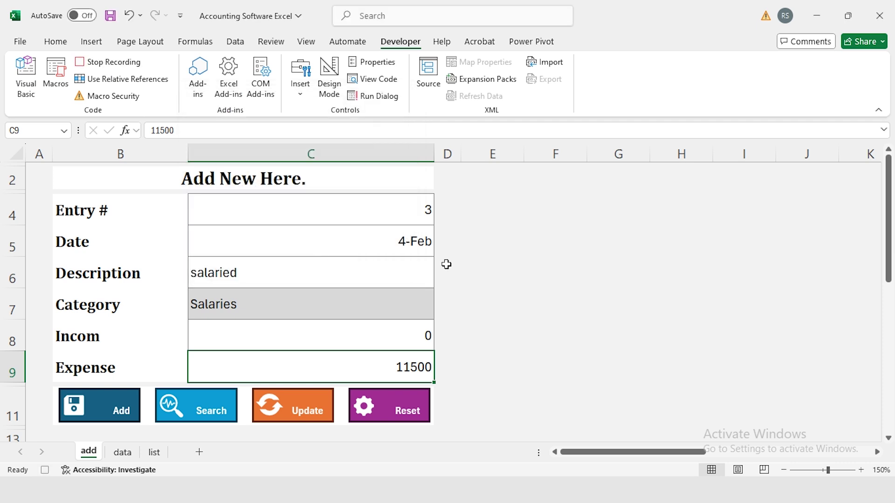
Copy the entry number from C4 and find entry 3 in column A of the data sheet.
{"action": "left_click", "coordinate": [396, 212]}
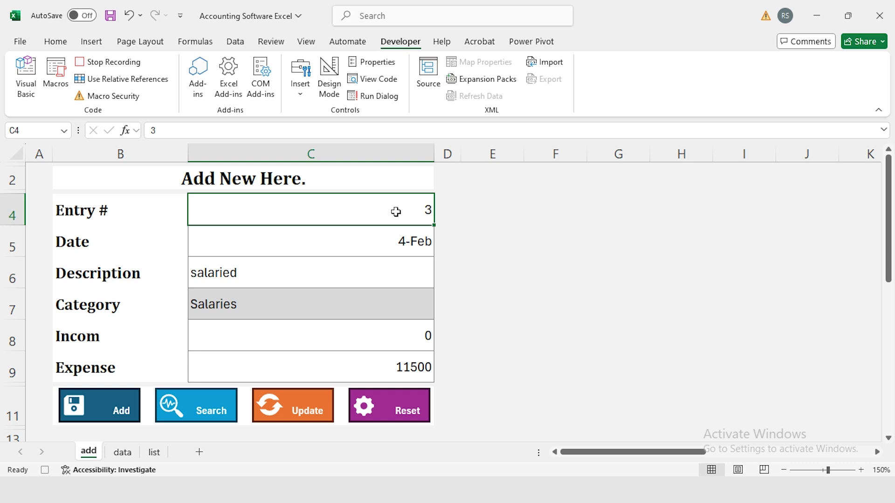
{"action": "key", "text": "ctrl+c"}
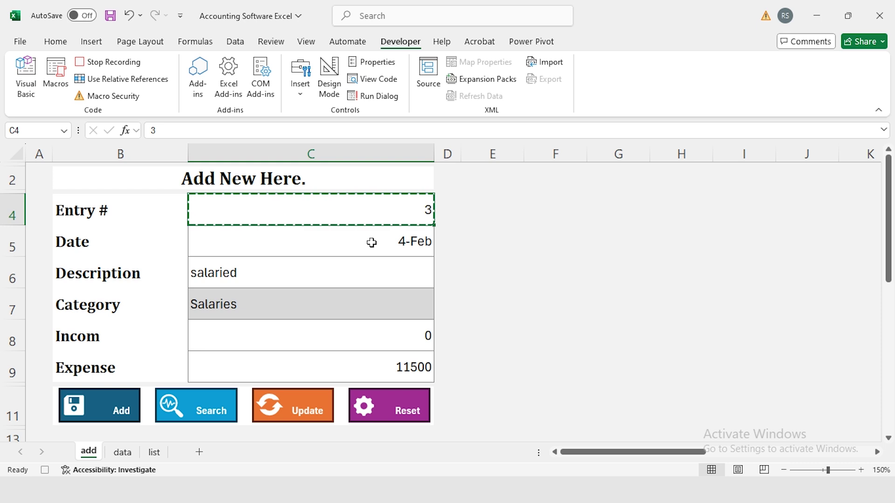
{"action": "left_click", "coordinate": [122, 453]}
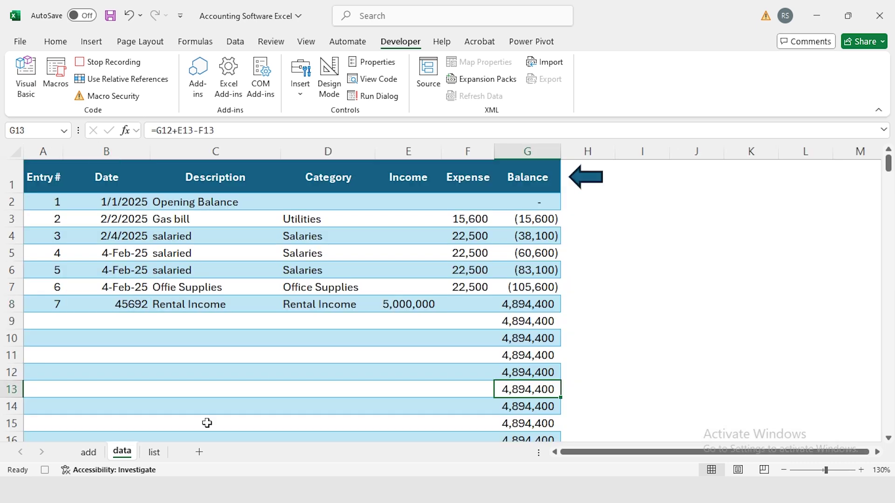
{"action": "left_click", "coordinate": [61, 302]}
{"action": "left_click", "coordinate": [50, 152]}
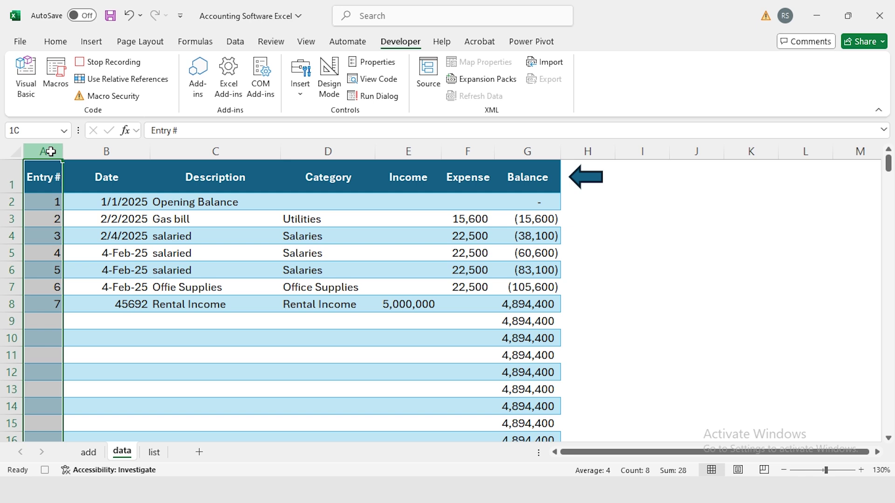
{"action": "key", "text": "ctrl+f"}
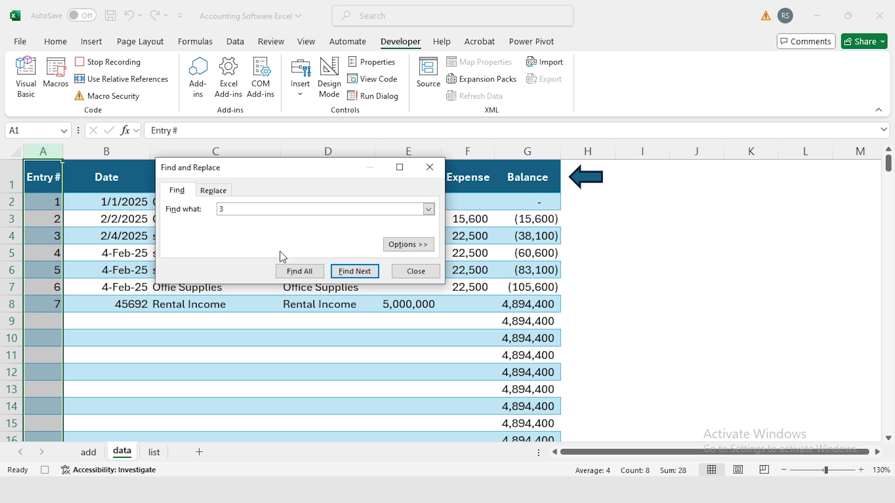
{"action": "left_click", "coordinate": [307, 278]}
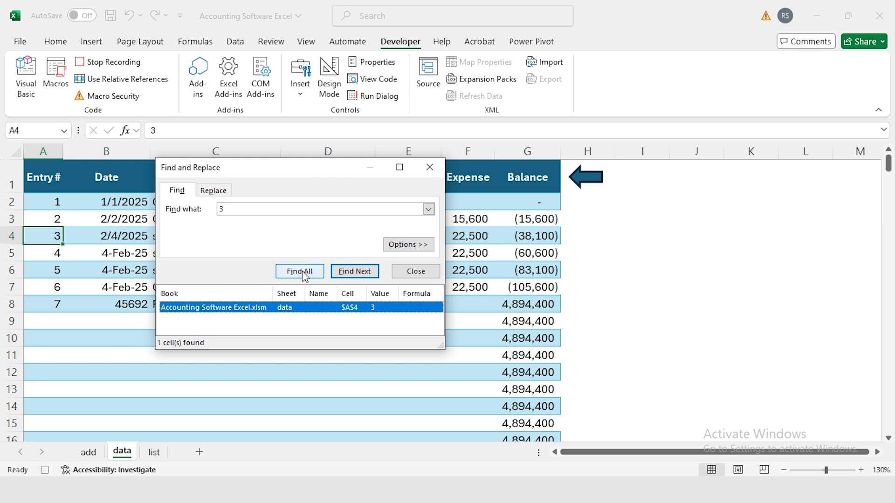
{"action": "left_click", "coordinate": [429, 167]}
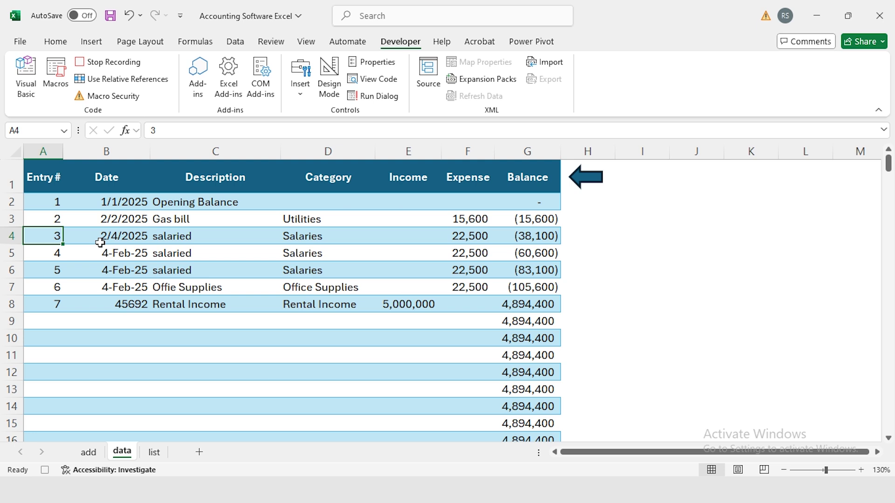
Copy C4:C9 from the add sheet and paste it as transposed values into the data sheet starting at A4.
{"action": "key", "text": "ctrl+Page_Up"}
{"action": "key", "text": "Escape"}
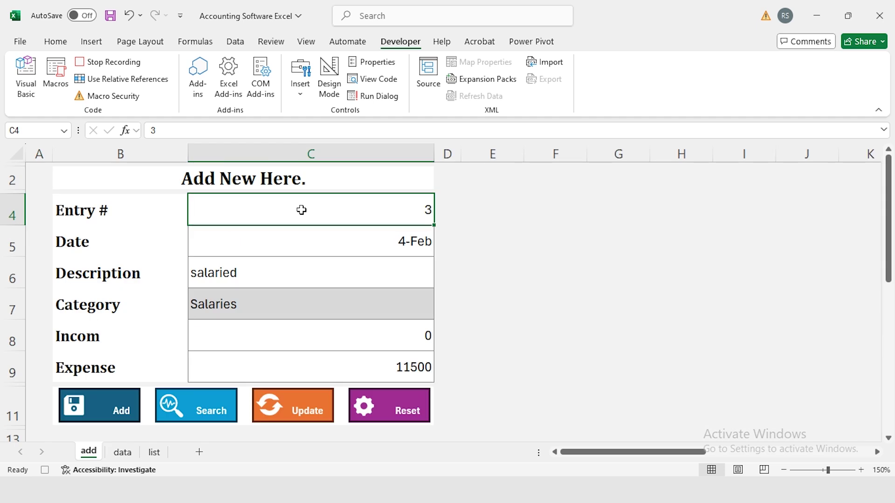
{"action": "key", "text": "shift+Down"}
{"action": "key", "text": "shift+Down"}
{"action": "key", "text": "shift+Down"}
{"action": "key", "text": "shift+Down"}
{"action": "key", "text": "shift+Down"}
{"action": "key", "text": "ctrl+c"}
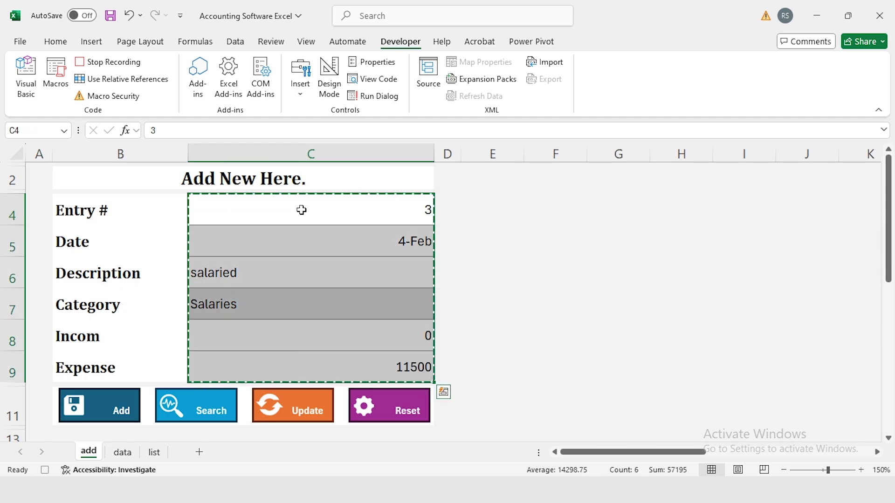
{"action": "left_click", "coordinate": [122, 452]}
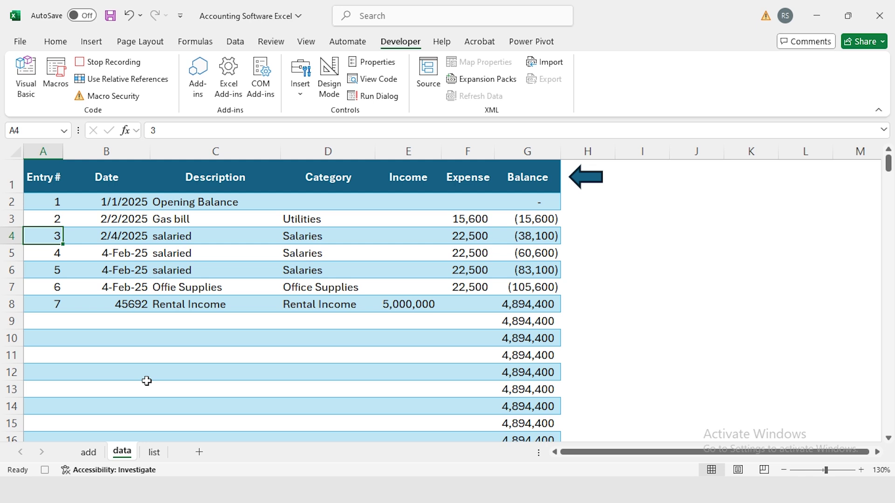
{"action": "key", "text": "ctrl+alt+v"}
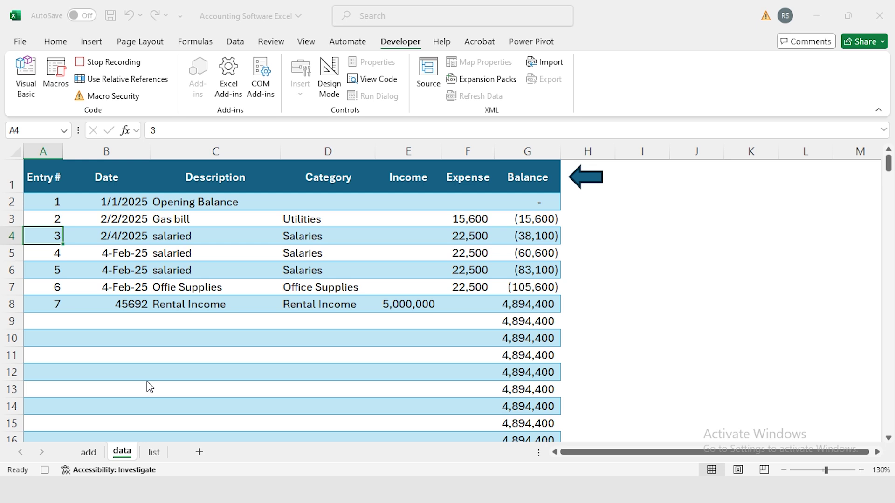
{"action": "key", "text": "v"}
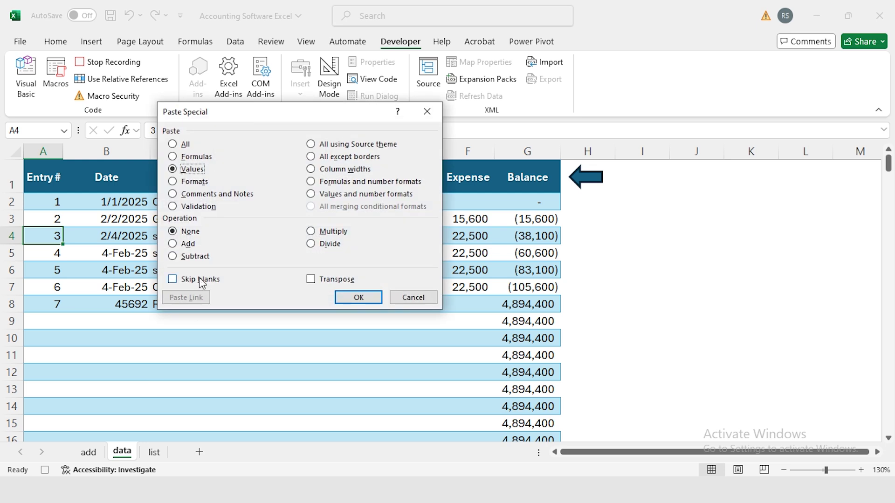
{"action": "left_click", "coordinate": [310, 280]}
{"action": "left_click", "coordinate": [353, 297]}
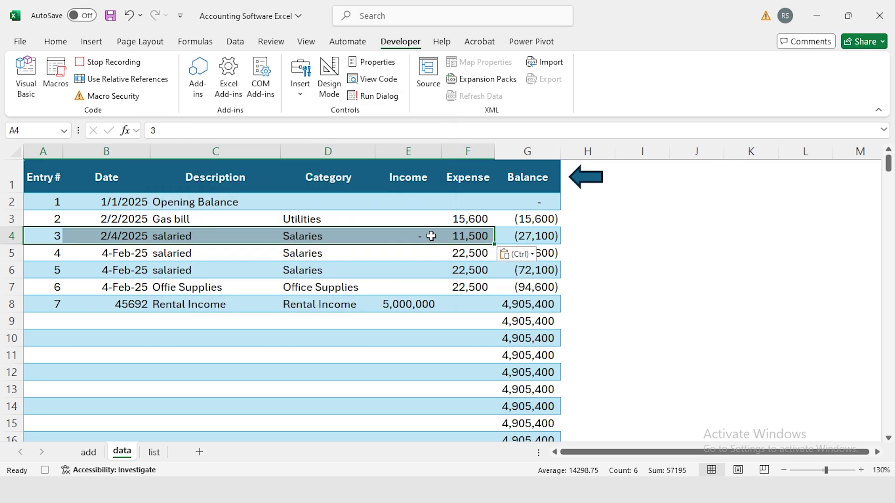
Return to cell C4 on the add sheet and stop recording the macro.
{"action": "left_click", "coordinate": [88, 452]}
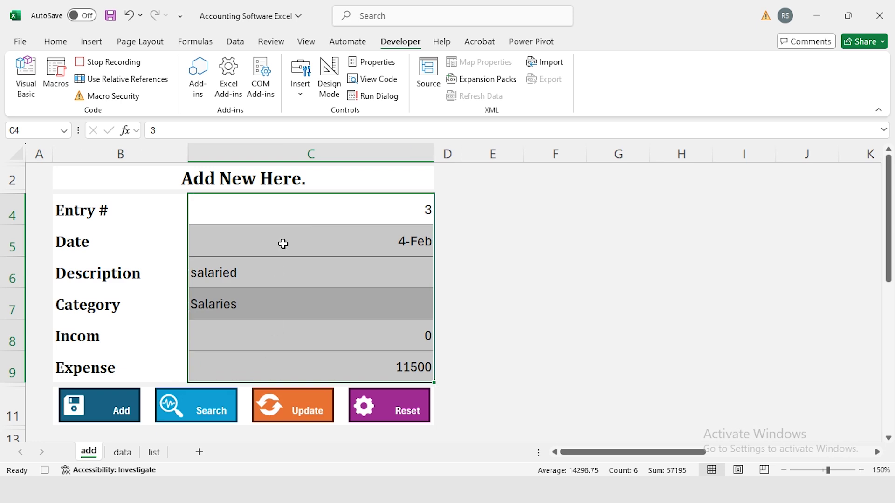
{"action": "left_click", "coordinate": [273, 210]}
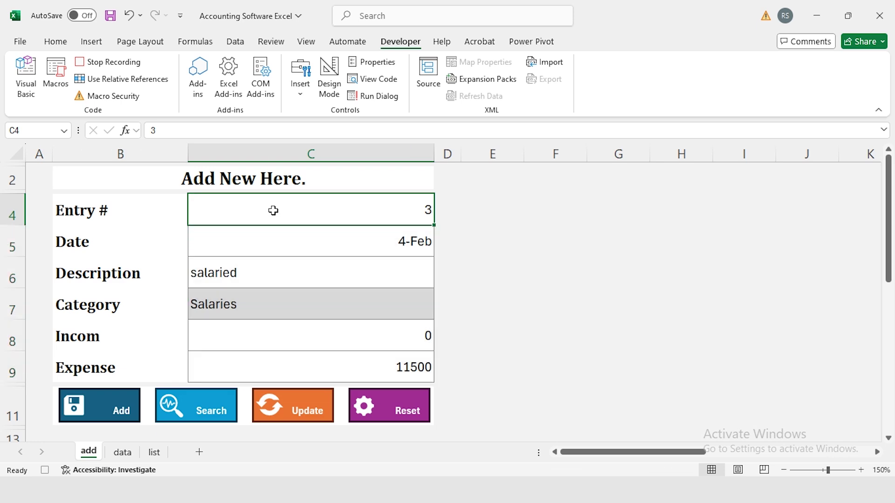
{"action": "left_click", "coordinate": [107, 62]}
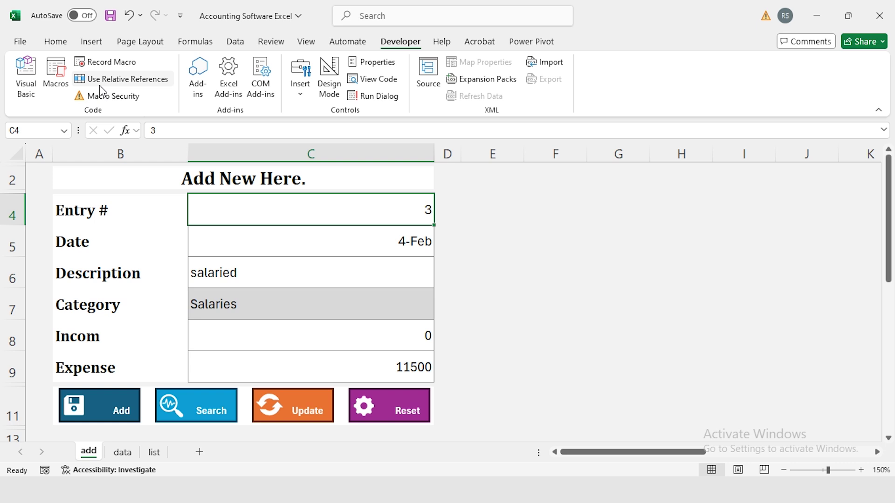
Open the Update macro for editing and copy its entire recorded procedure.
{"action": "left_click", "coordinate": [55, 71]}
{"action": "left_click", "coordinate": [213, 145]}
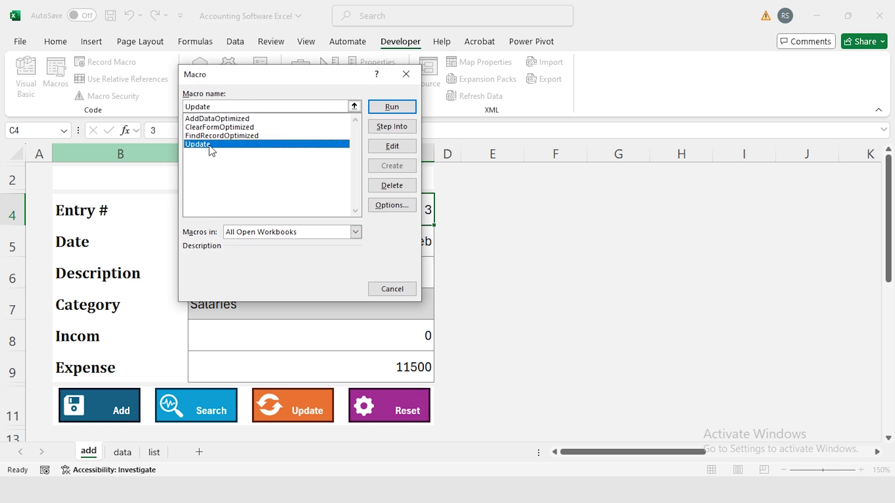
{"action": "left_click", "coordinate": [392, 146]}
{"action": "key", "text": "shift+Down"}
{"action": "key", "text": "shift+Down"}
{"action": "key", "text": "shift+Down"}
{"action": "key", "text": "shift+Down"}
{"action": "key", "text": "shift+Down"}
{"action": "key", "text": "shift+Down"}
{"action": "key", "text": "shift+Down"}
{"action": "key", "text": "shift+Down"}
{"action": "key", "text": "shift+Down"}
{"action": "key", "text": "shift+Down"}
{"action": "key", "text": "shift+Down"}
{"action": "key", "text": "shift+Down"}
{"action": "key", "text": "shift+Down"}
{"action": "key", "text": "shift+Down"}
{"action": "key", "text": "shift+Down"}
{"action": "key", "text": "shift+Down"}
{"action": "key", "text": "shift+Down"}
{"action": "key", "text": "shift+Down"}
{"action": "key", "text": "shift+Down"}
{"action": "key", "text": "shift+Down"}
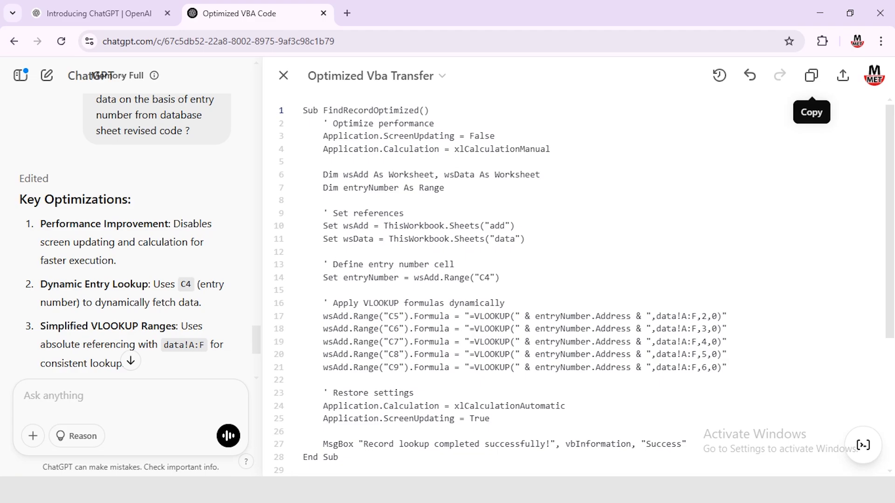
Close the code canvas and submit the pasted Update macro to ChatGPT with the request "optimized the vba code.".
{"action": "scroll", "coordinate": [811, 73], "scroll_direction": "down", "scroll_amount": 5}
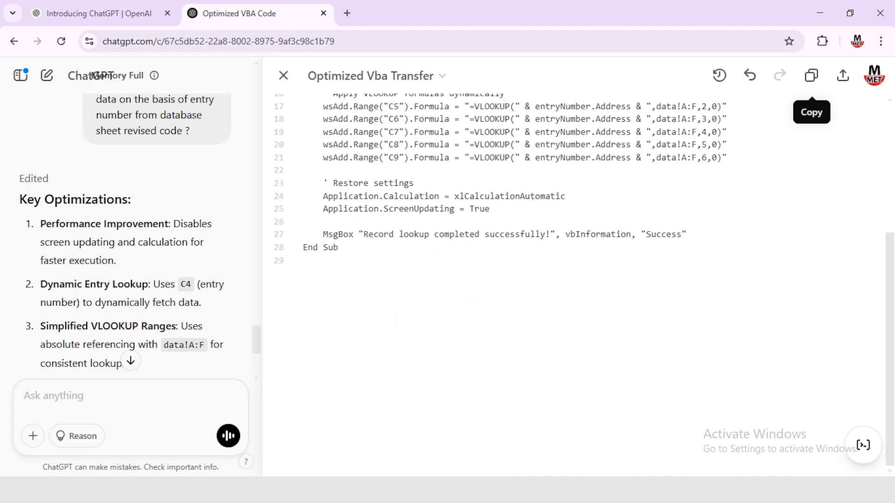
{"action": "left_click", "coordinate": [281, 80]}
{"action": "key", "text": "ctrl+v"}
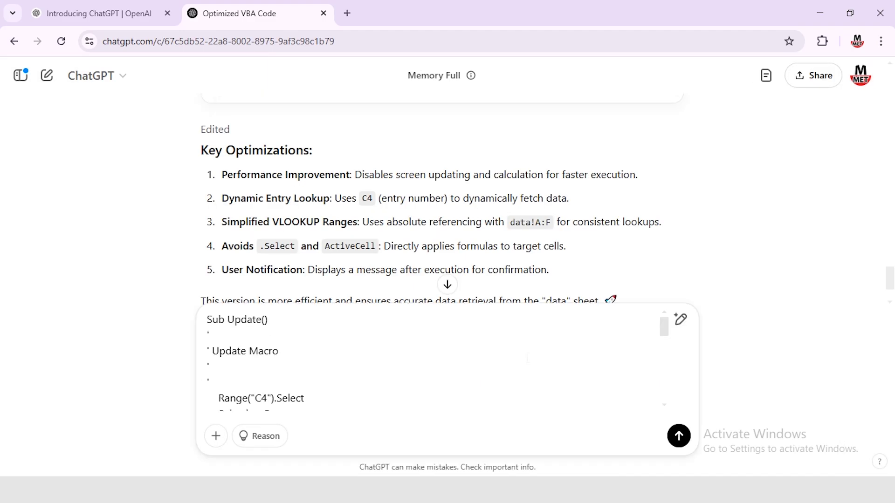
{"action": "type", "text": "optimized"}
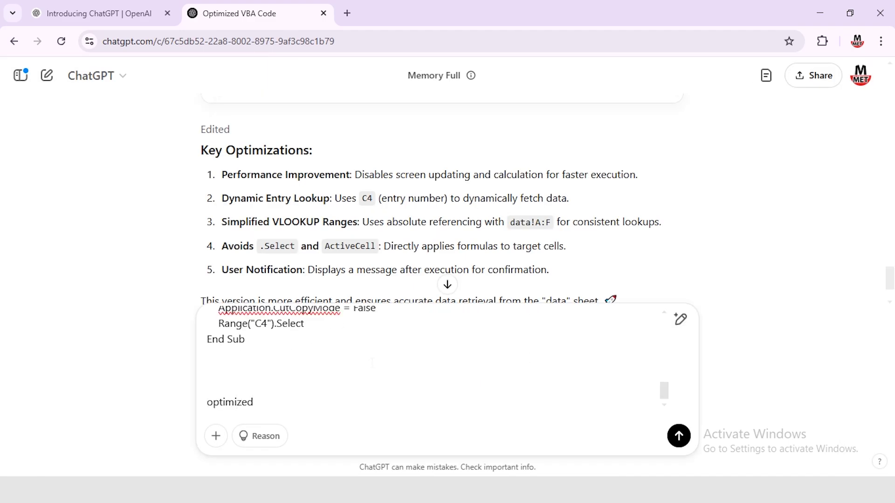
{"action": "type", "text": " the vba code."}
{"action": "key", "text": "shift+Return"}
{"action": "type", "text": "co"}
{"action": "key", "text": "BackSpace"}
{"action": "key", "text": "BackSpace"}
{"action": "key", "text": "BackSpace"}
{"action": "key", "text": "Return"}
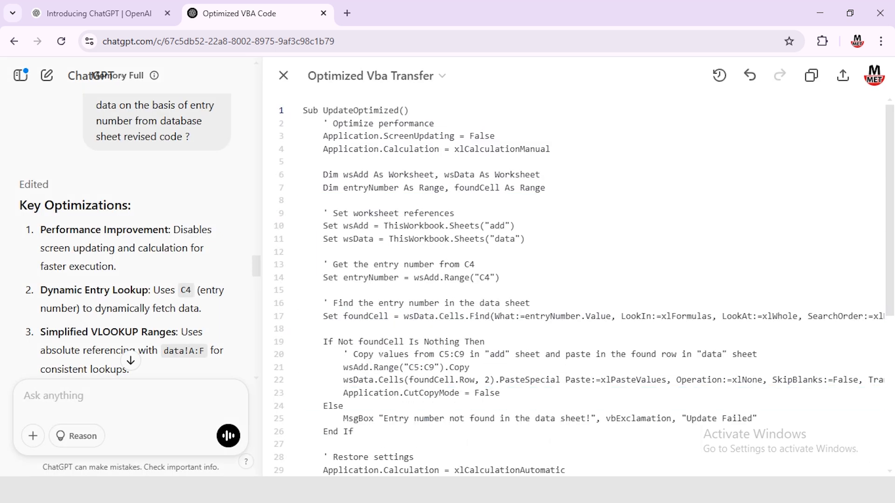
Copy the UpdateOptimized code and paste it into Module1 in the VBA editor in place of the recorded Update macro.
{"action": "left_click", "coordinate": [811, 75]}
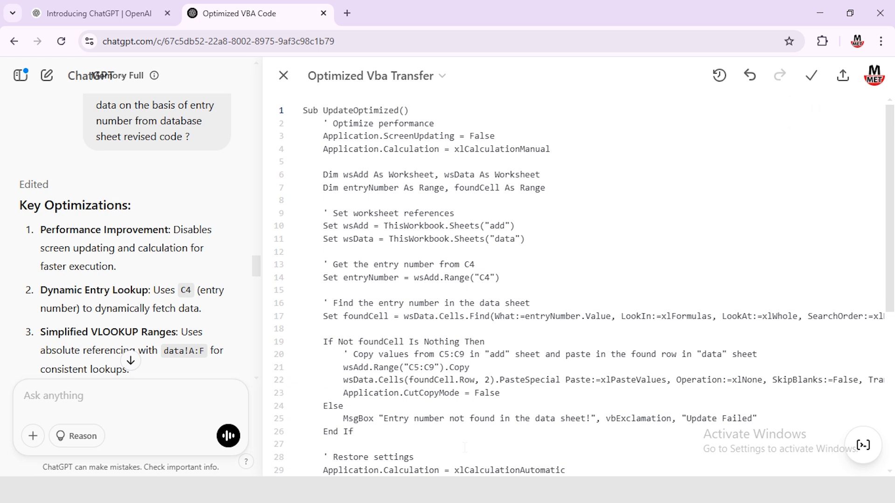
{"action": "left_click", "coordinate": [518, 447]}
{"action": "key", "text": "ctrl+v"}
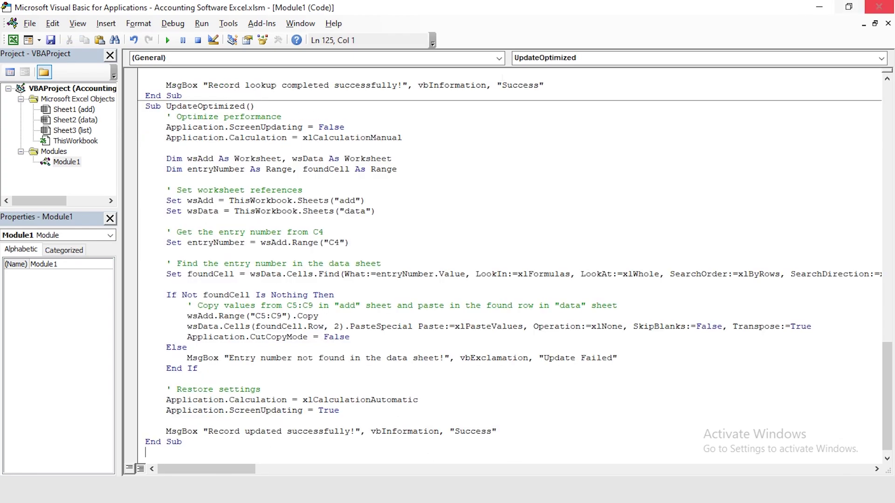
Rename the UpdateOptimized procedure to Update and close the VBA editor.
{"action": "left_click", "coordinate": [245, 106]}
{"action": "key", "text": "BackSpace"}
{"action": "key", "text": "BackSpace"}
{"action": "key", "text": "BackSpace"}
{"action": "key", "text": "BackSpace"}
{"action": "key", "text": "BackSpace"}
{"action": "key", "text": "BackSpace"}
{"action": "key", "text": "BackSpace"}
{"action": "key", "text": "BackSpace"}
{"action": "key", "text": "BackSpace"}
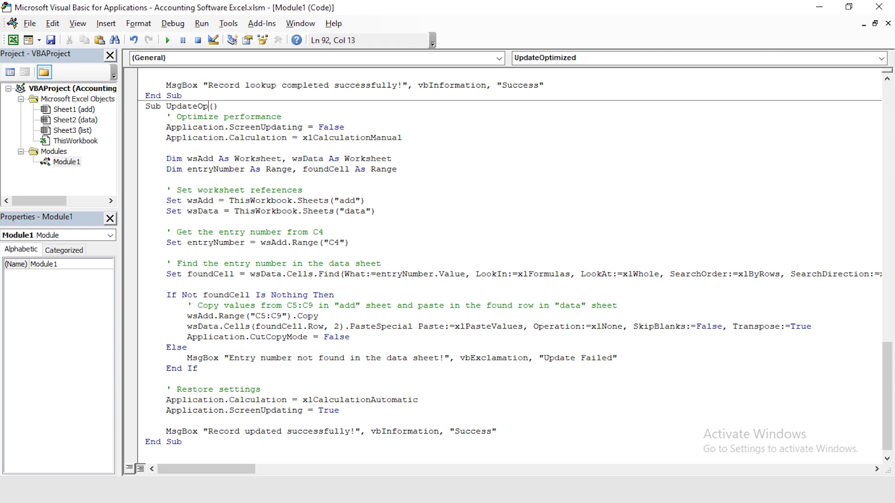
{"action": "left_click", "coordinate": [879, 7]}
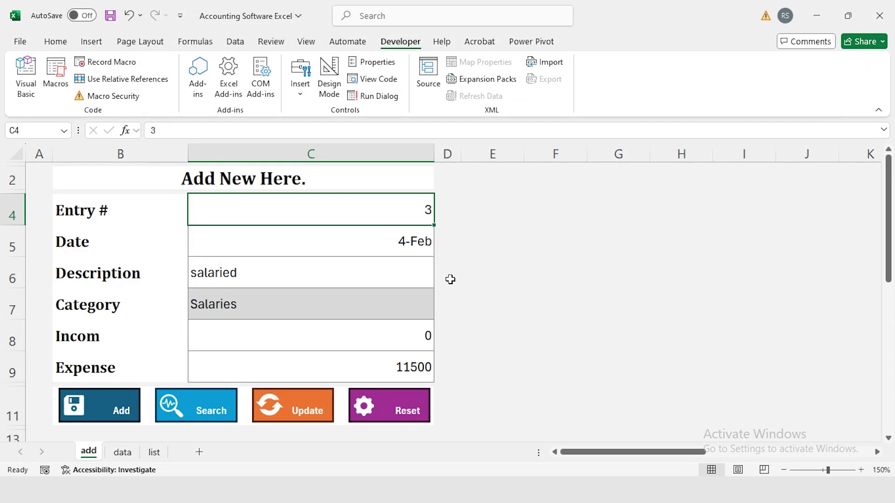
Assign the Update macro to the orange Update shape on the add sheet and deselect the shape.
{"action": "right_click", "coordinate": [319, 412]}
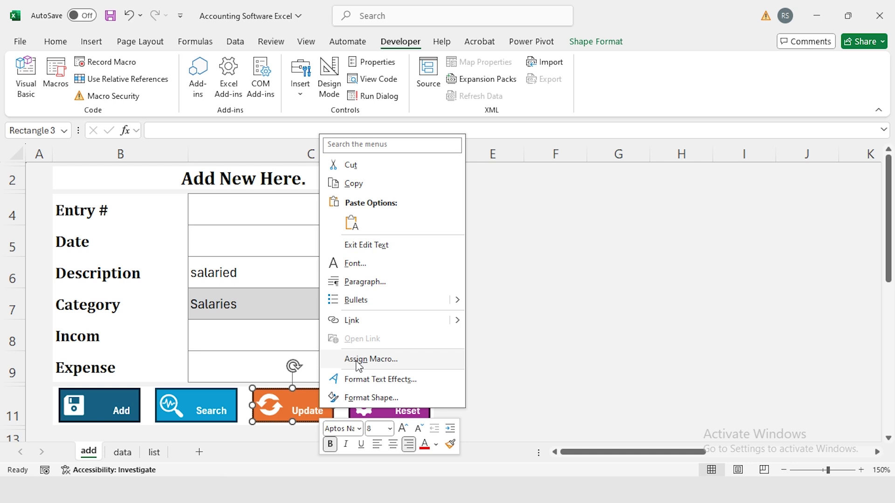
{"action": "left_click", "coordinate": [358, 359]}
{"action": "left_click", "coordinate": [278, 312]}
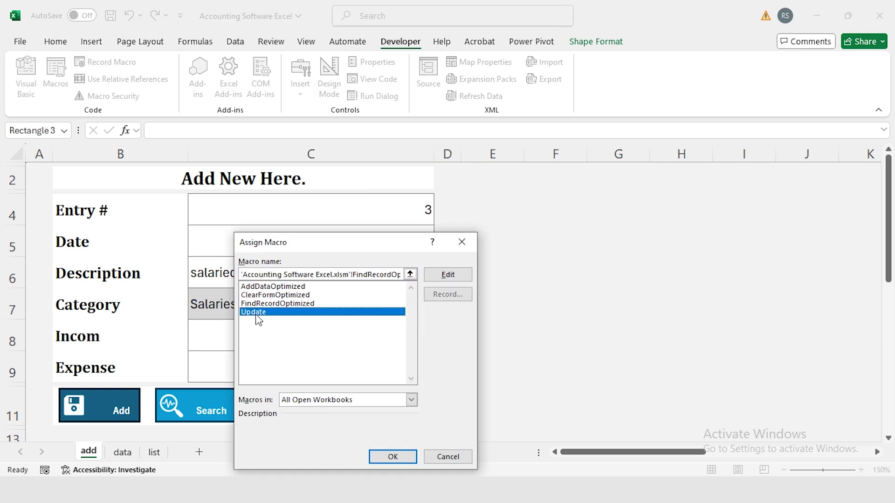
{"action": "left_click", "coordinate": [392, 456]}
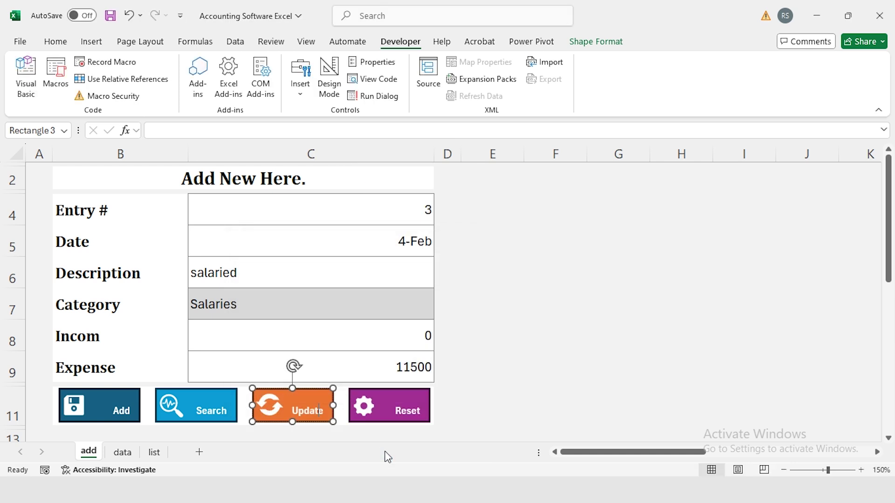
{"action": "left_click", "coordinate": [447, 373]}
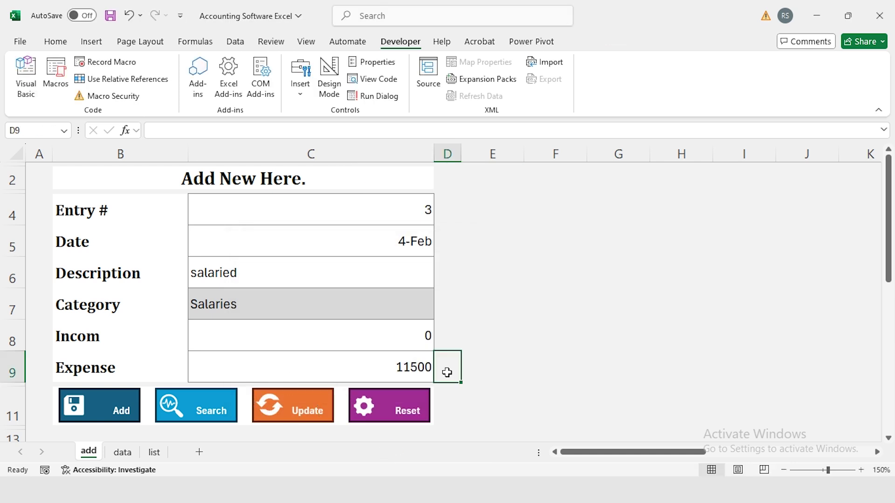
Run the update for entry 3 and check its row and the following entry on the data sheet.
{"action": "left_click", "coordinate": [304, 411]}
{"action": "left_click", "coordinate": [488, 291]}
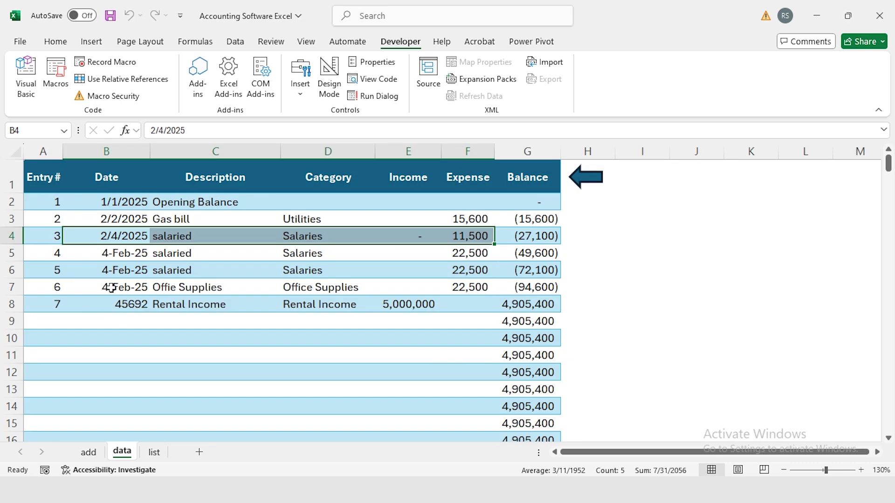
{"action": "left_click", "coordinate": [75, 260]}
{"action": "key", "text": "Left"}
{"action": "key", "text": "Right"}
{"action": "key", "text": "Right"}
{"action": "key", "text": "Right"}
{"action": "key", "text": "Right"}
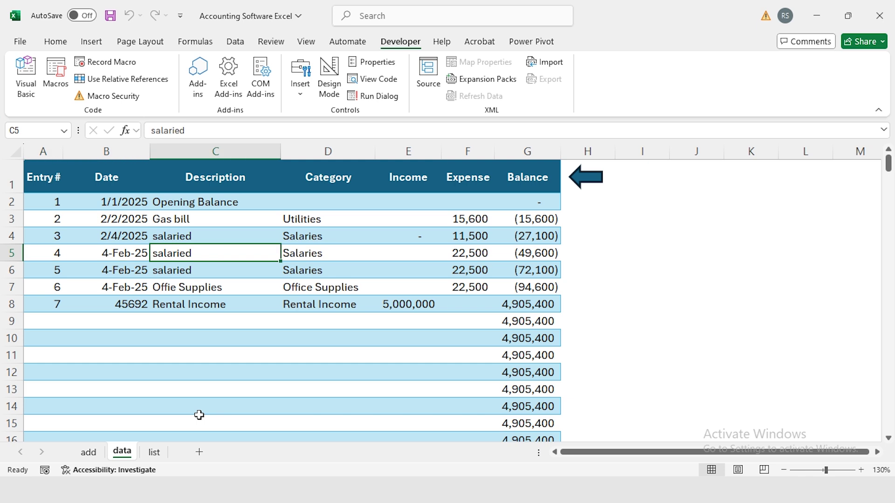
Copy entry number 4 from A5 of the data sheet and paste it into C4 on the add sheet.
{"action": "key", "text": "Left"}
{"action": "key", "text": "Left"}
{"action": "key", "text": "Left"}
{"action": "key", "text": "Left"}
{"action": "key", "text": "ctrl+c"}
{"action": "key", "text": "Right"}
{"action": "key", "text": "ctrl+Page_Up"}
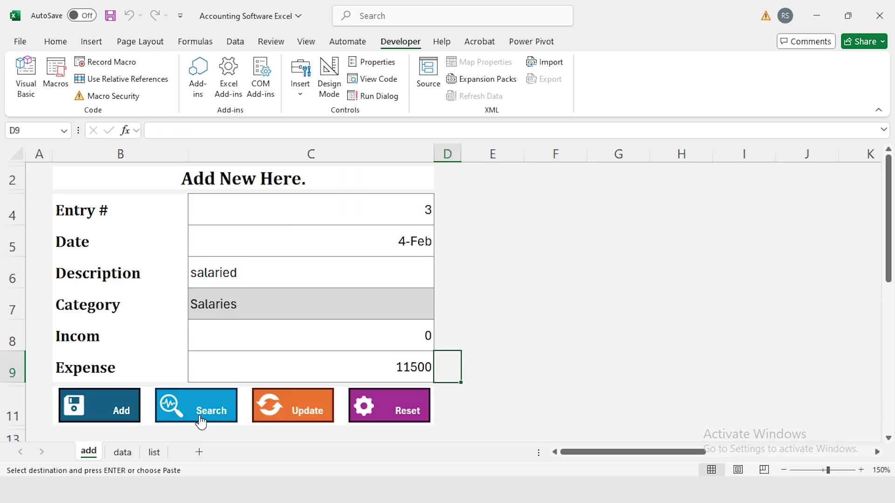
{"action": "left_click", "coordinate": [394, 210]}
{"action": "key", "text": "Return"}
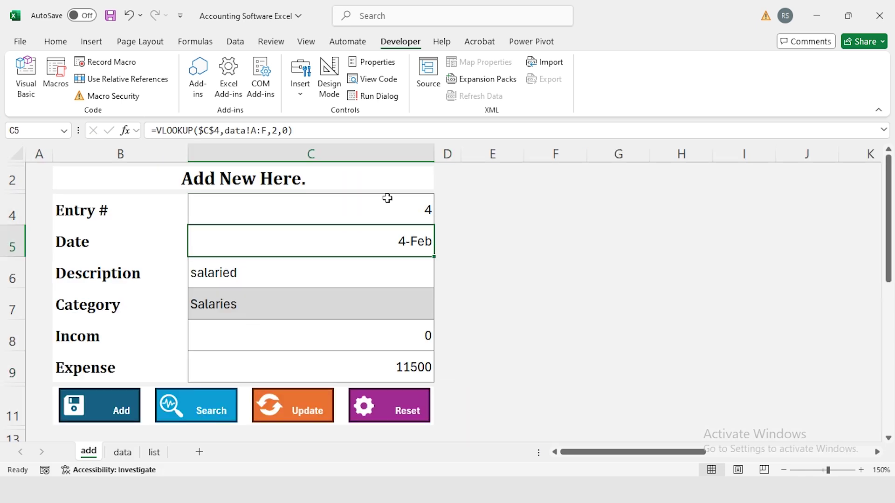
Search for entry 4's record and set its Expense in C9 to 12400.
{"action": "left_click", "coordinate": [204, 417]}
{"action": "left_click", "coordinate": [394, 367]}
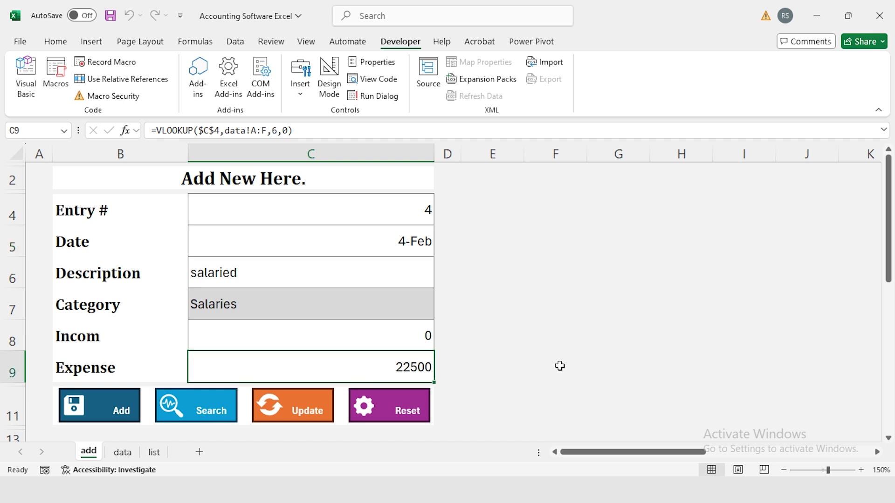
{"action": "type", "text": "12400"}
{"action": "key", "text": "Return"}
{"action": "key", "text": "Up"}
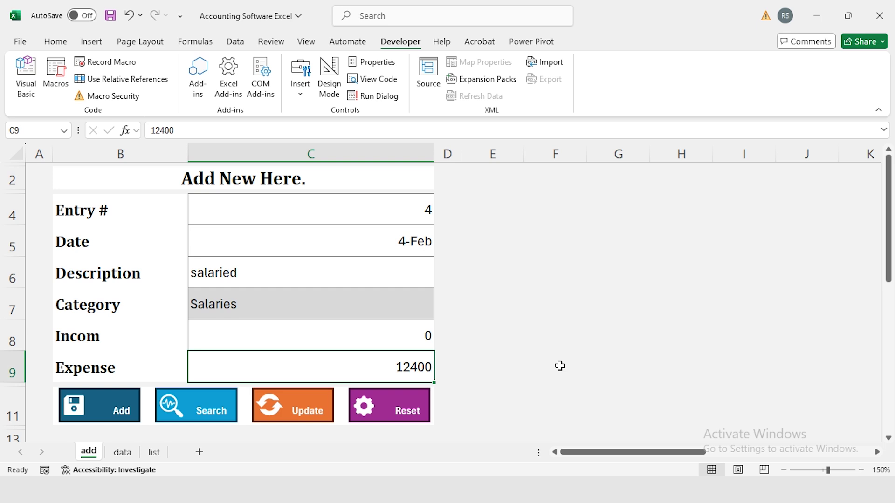
Run the update for entry 4, check row 5 of the data sheet, and return to the add sheet.
{"action": "left_click", "coordinate": [302, 410]}
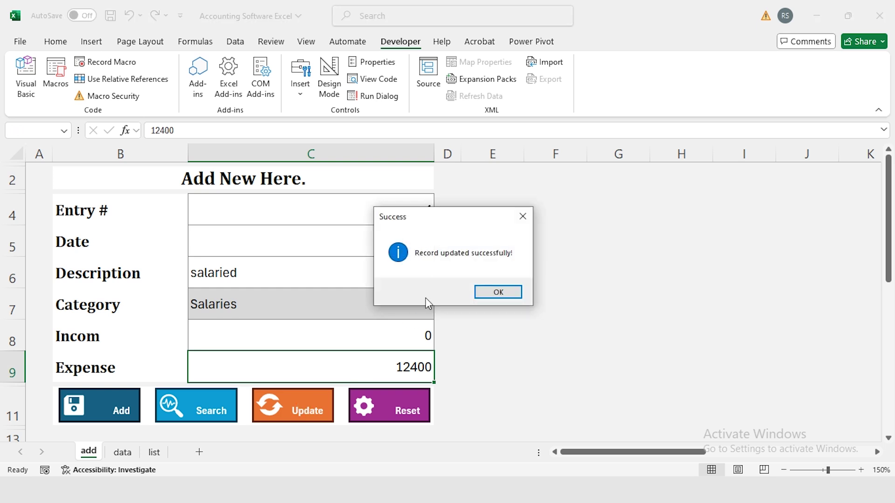
{"action": "left_click", "coordinate": [502, 297]}
{"action": "left_click", "coordinate": [123, 452]}
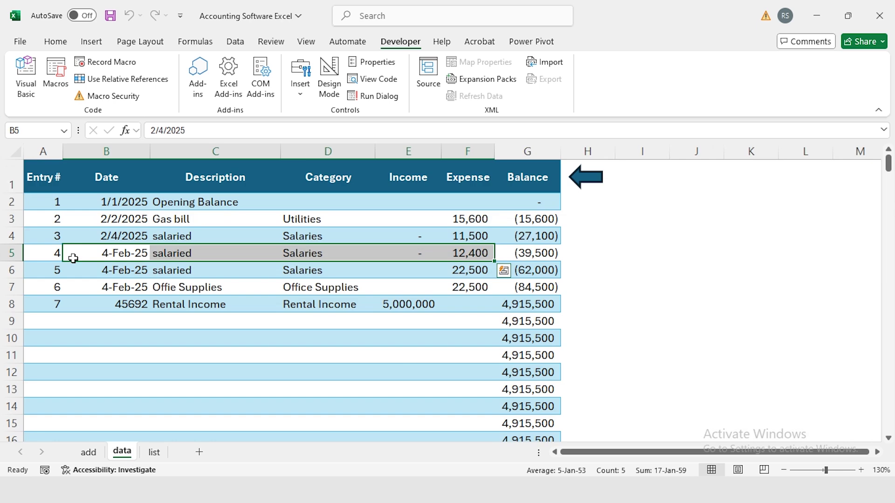
{"action": "left_click", "coordinate": [7, 252]}
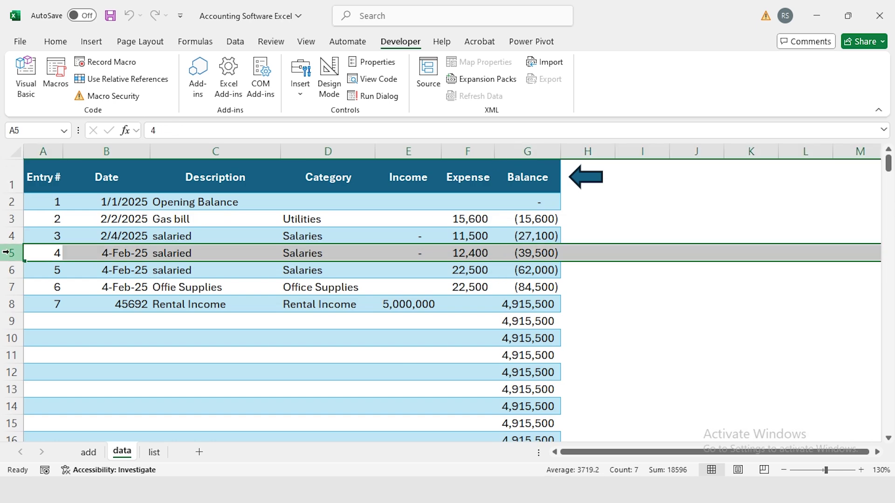
{"action": "key", "text": "ctrl+Page_Up"}
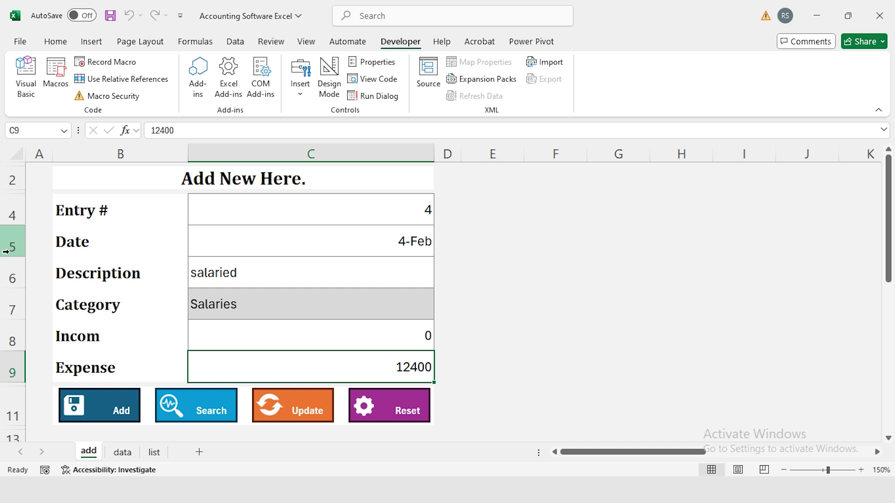